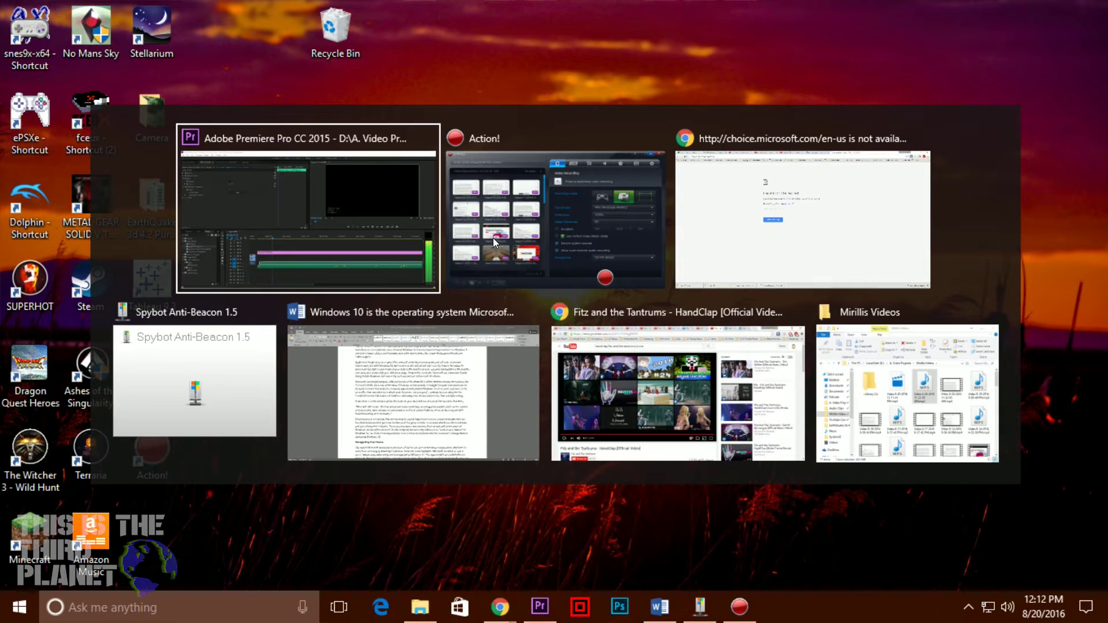
# Leave the window switcher and open Windows Settings
pyautogui.hotkey('alt', 'Tab')
pyautogui.hotkey('alt', 'Tab')
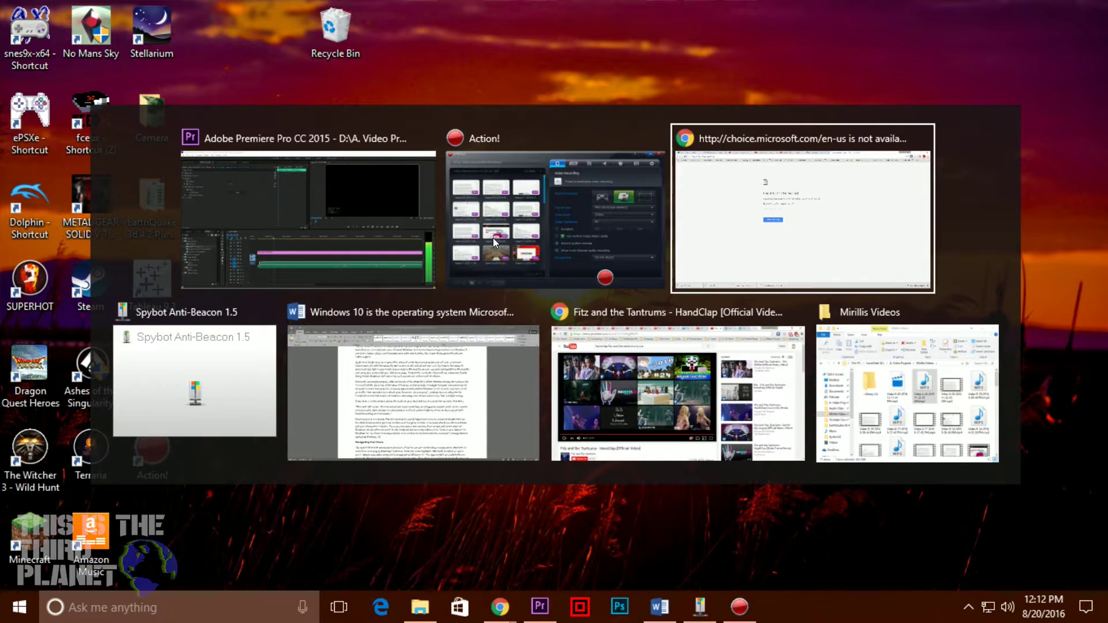
pyautogui.click(5, 610)
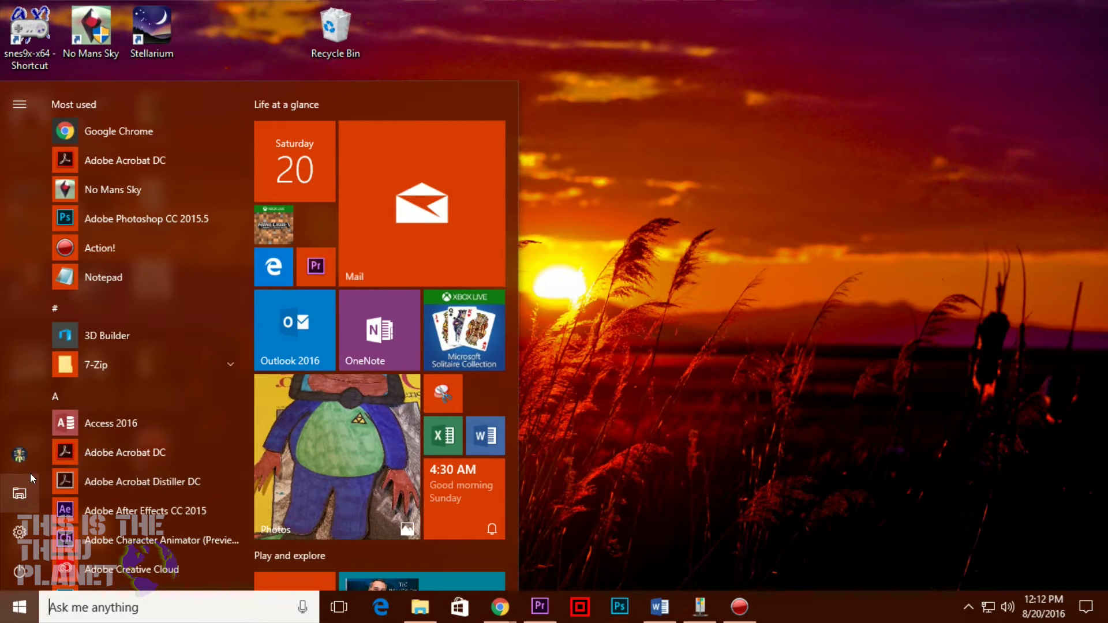
pyautogui.click(17, 530)
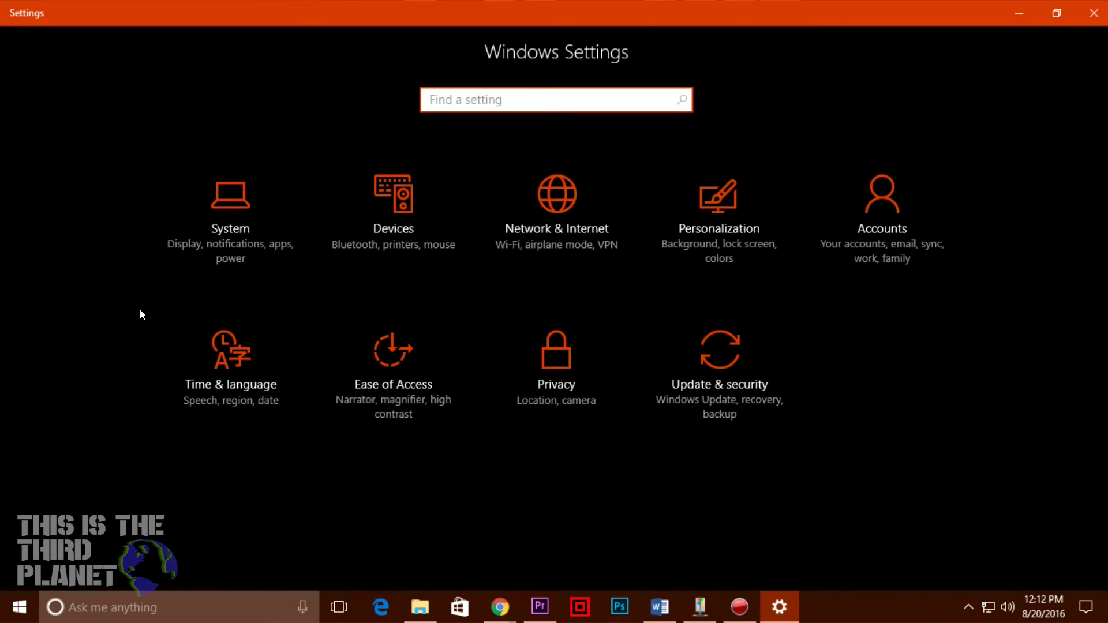
# Look through the Background, Colors, Lock screen, Themes and Start pages of the Personalization settings, and return to the Settings home page
pyautogui.click(731, 207)
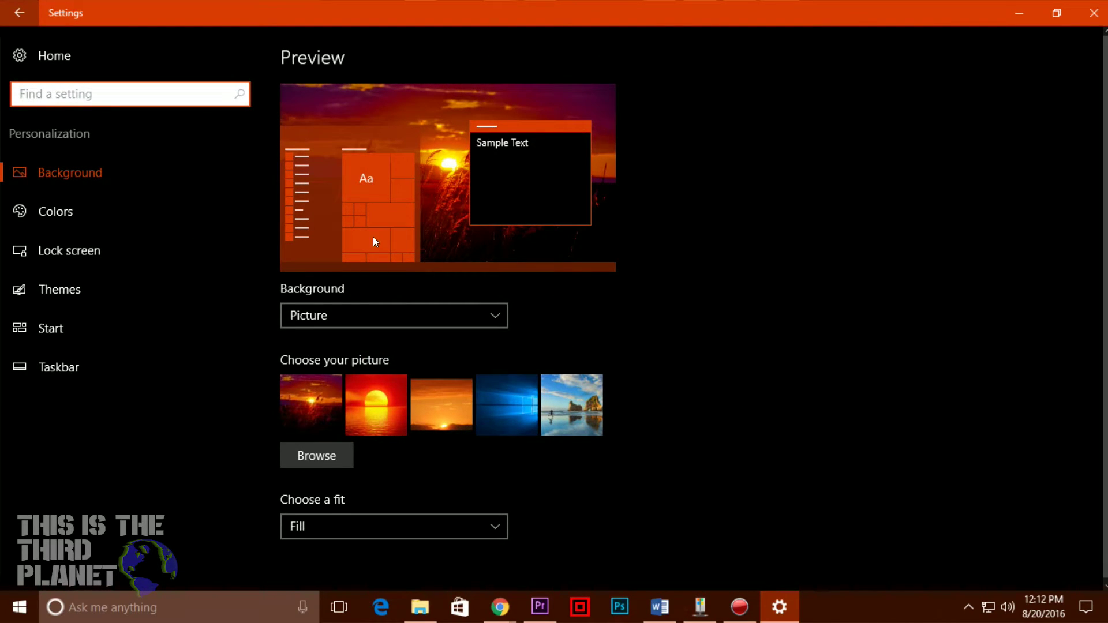
pyautogui.click(116, 213)
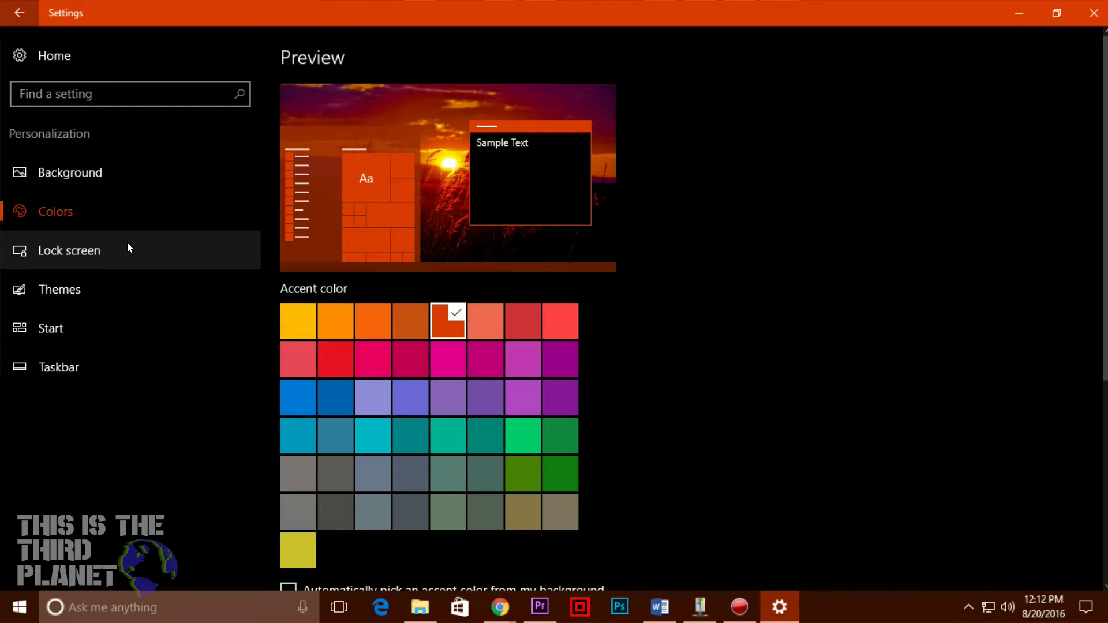
pyautogui.click(128, 248)
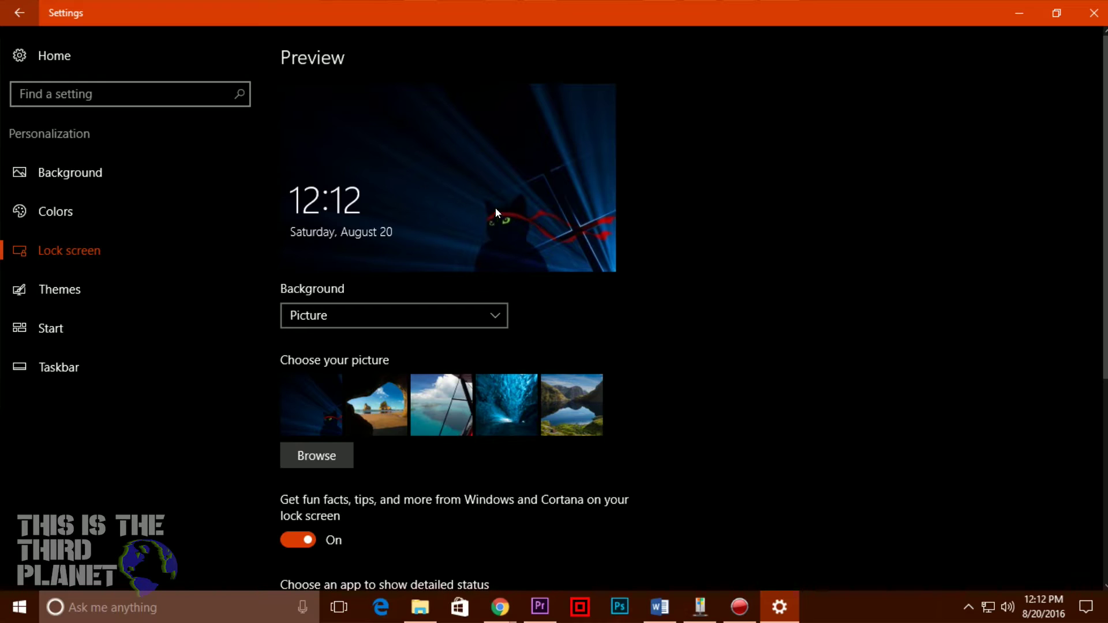
pyautogui.click(101, 292)
pyautogui.click(95, 335)
pyautogui.scroll(-3, 589, 305)
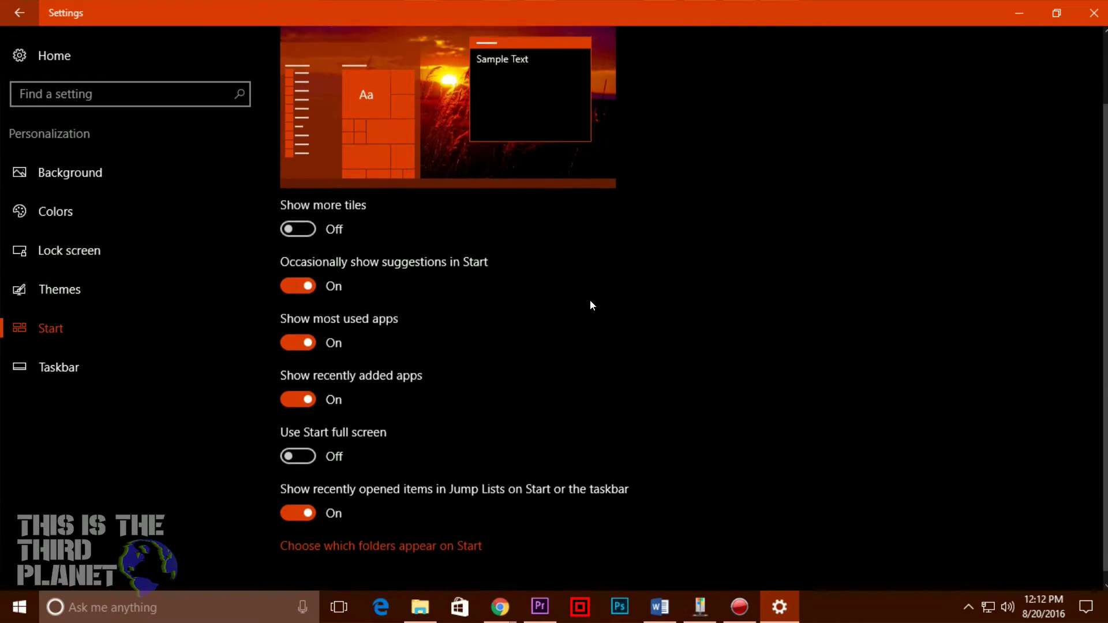
pyautogui.scroll(-1, 590, 302)
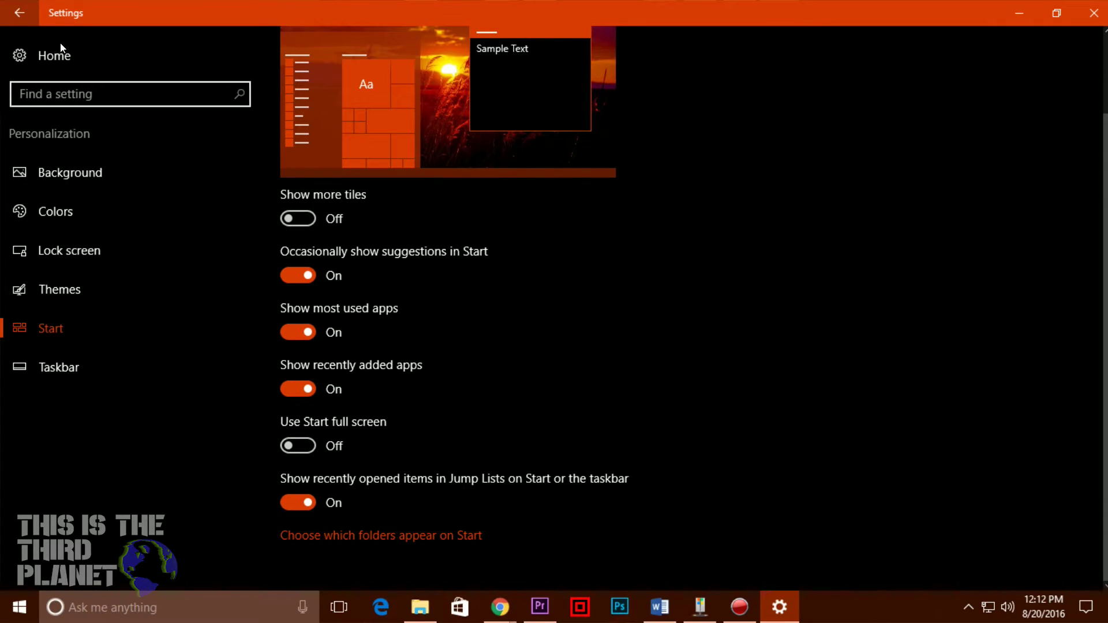
pyautogui.click(20, 12)
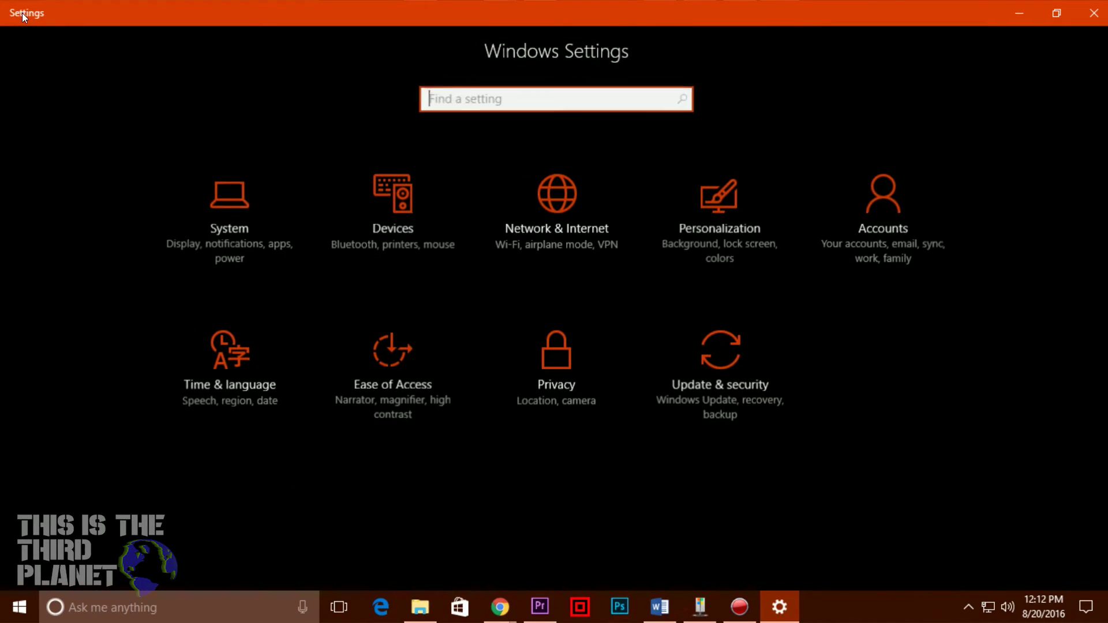
# Review the General and Feedback & diagnostics pages of the Privacy settings, and return to the Settings home page
pyautogui.click(566, 362)
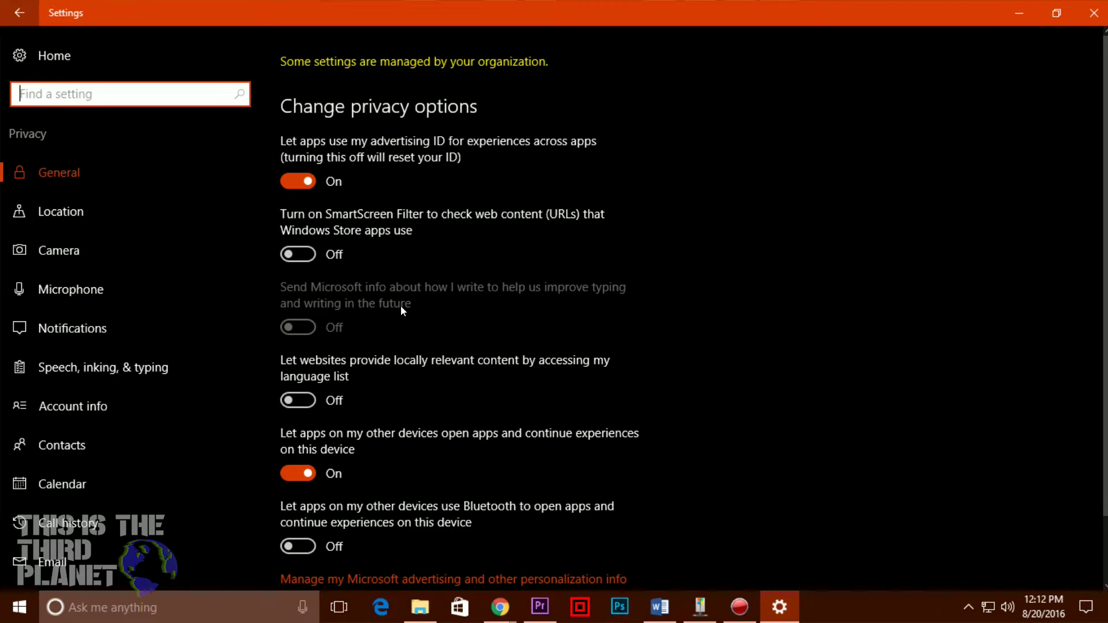
pyautogui.scroll(-3, 372, 353)
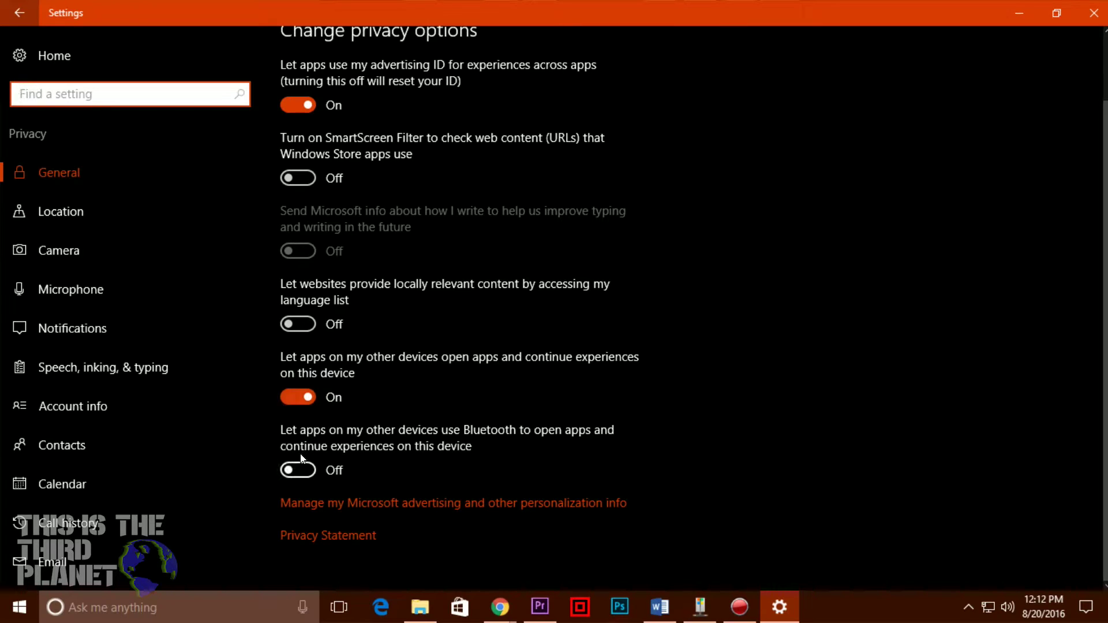
pyautogui.scroll(-5, 173, 428)
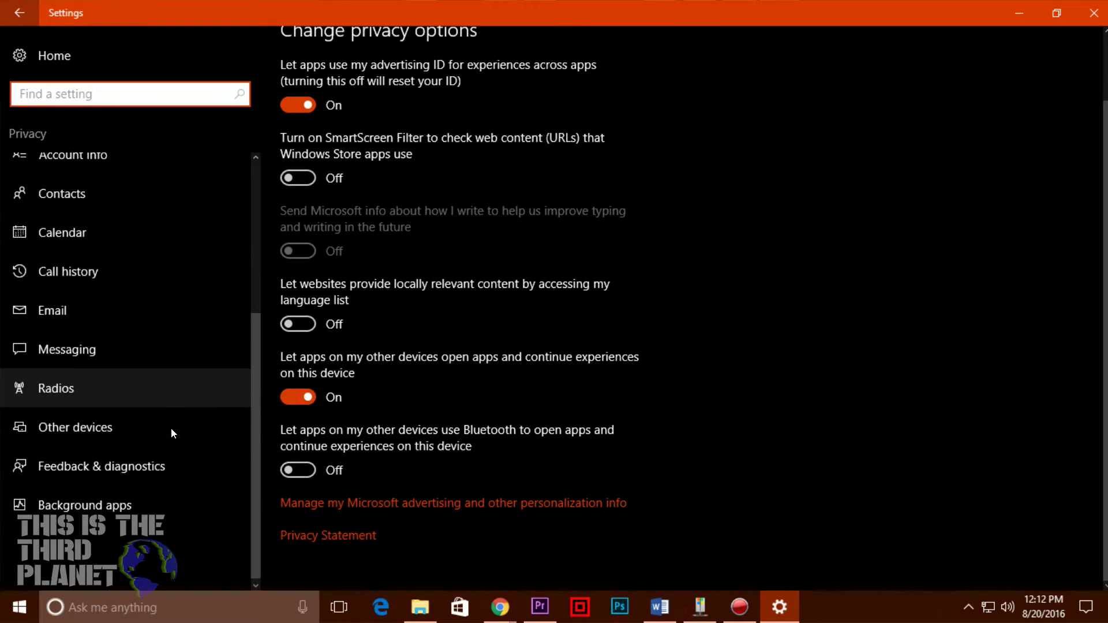
pyautogui.click(152, 463)
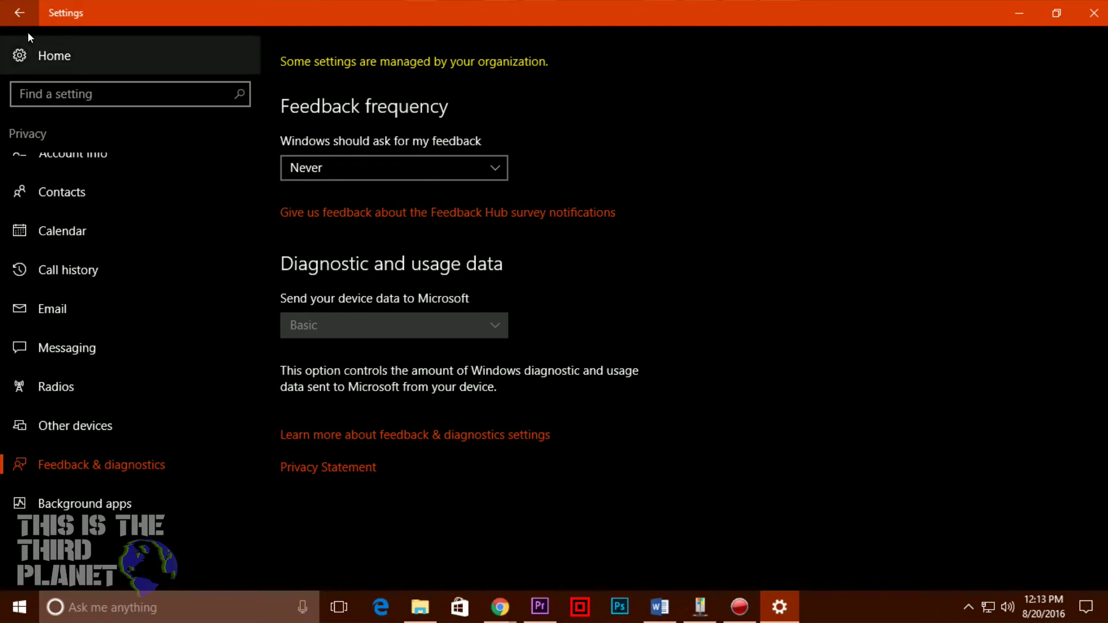
pyautogui.click(19, 12)
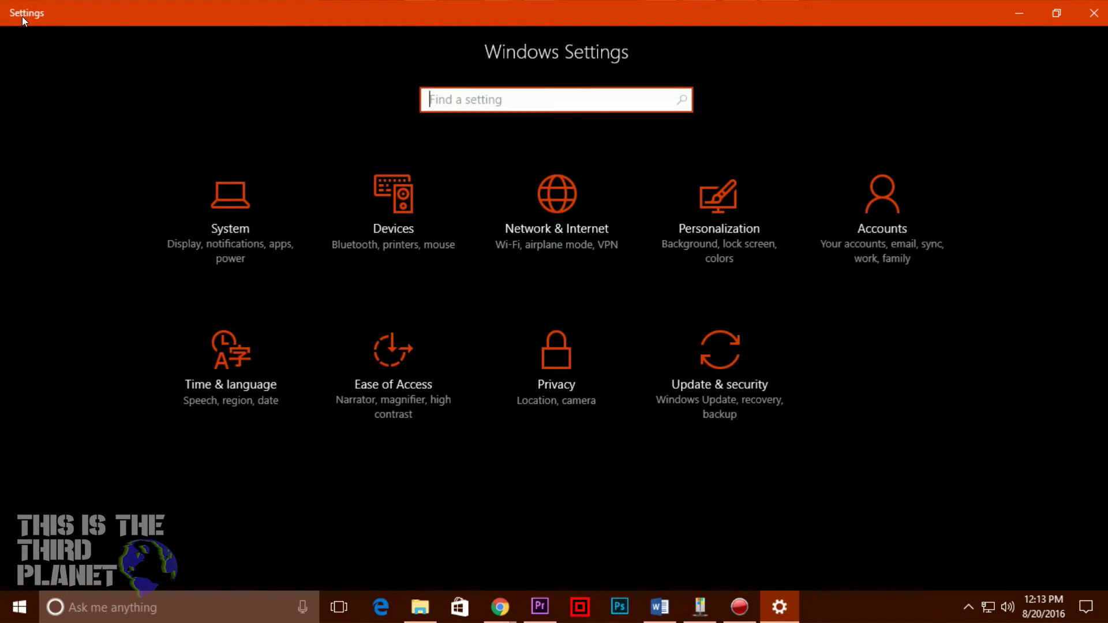
# Review the update history and the advanced options of Windows Update
pyautogui.click(727, 350)
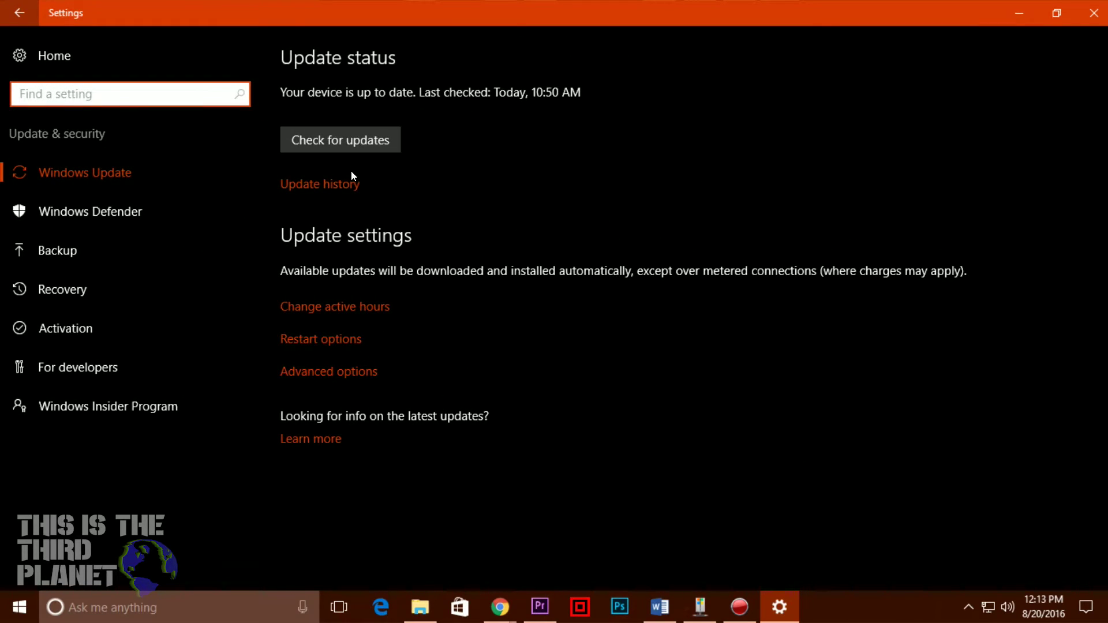
pyautogui.click(322, 184)
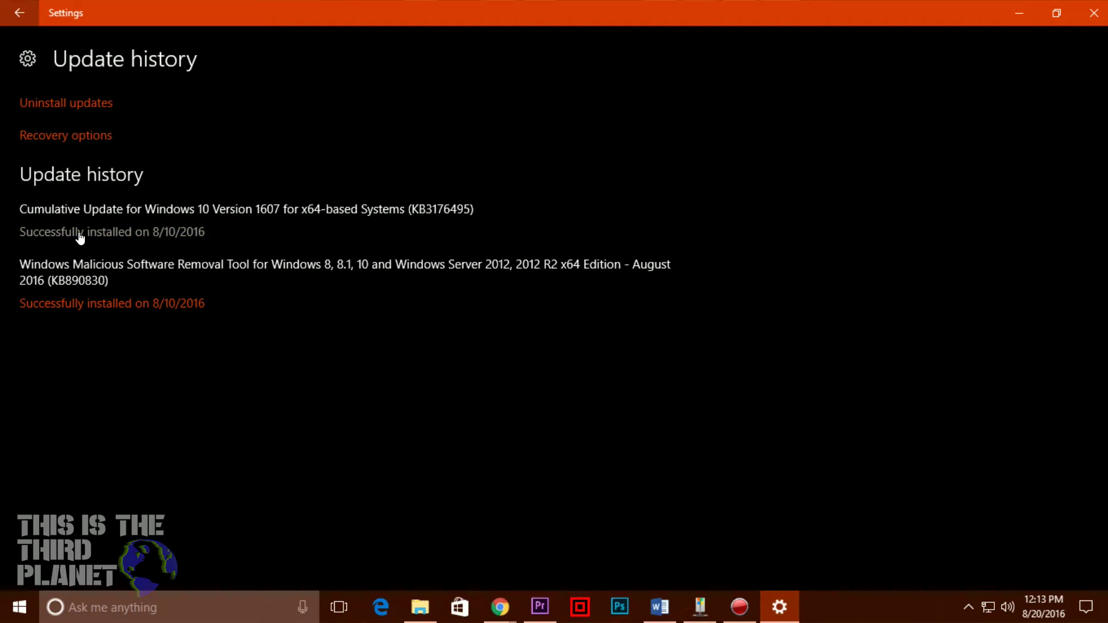
pyautogui.click(17, 17)
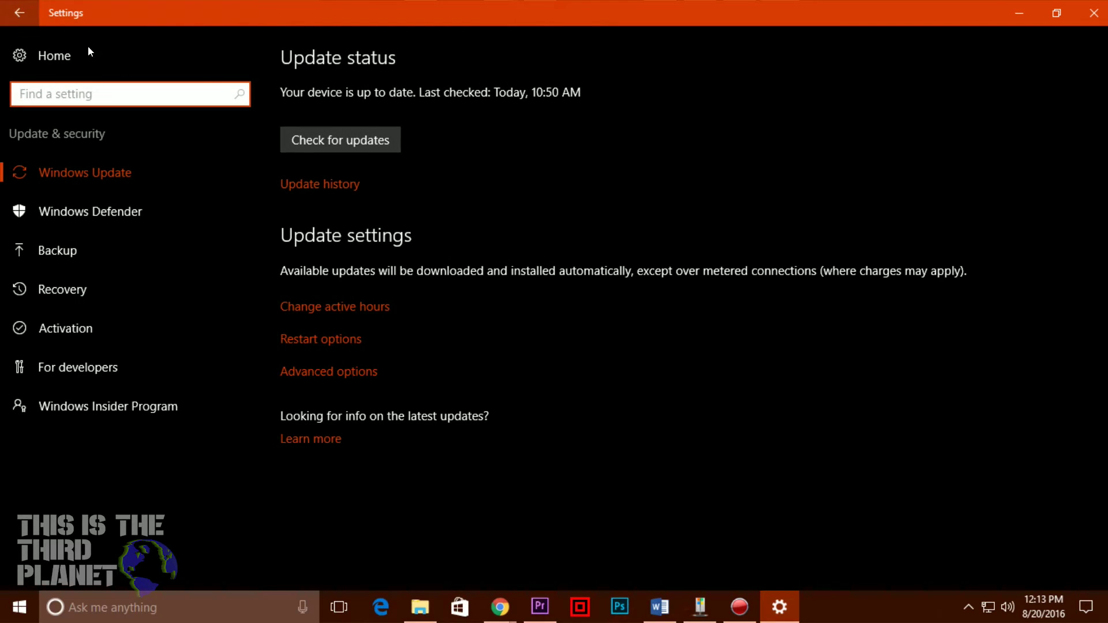
pyautogui.click(347, 373)
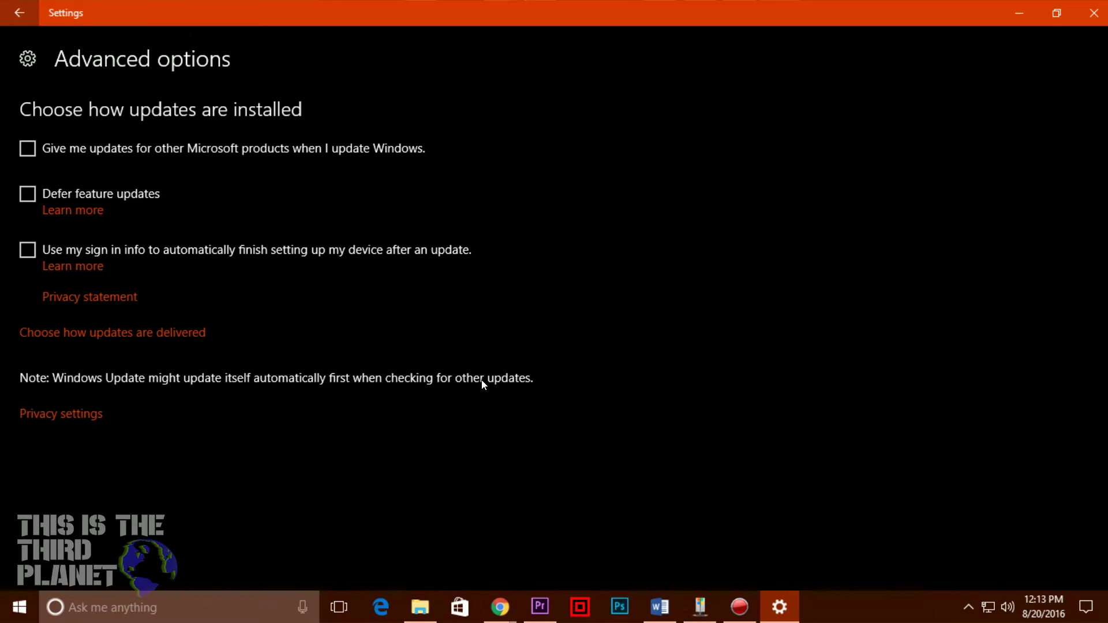
# Open the privacy settings from the advanced update options and follow the link for managing Microsoft advertising and other personalization info
pyautogui.click(77, 414)
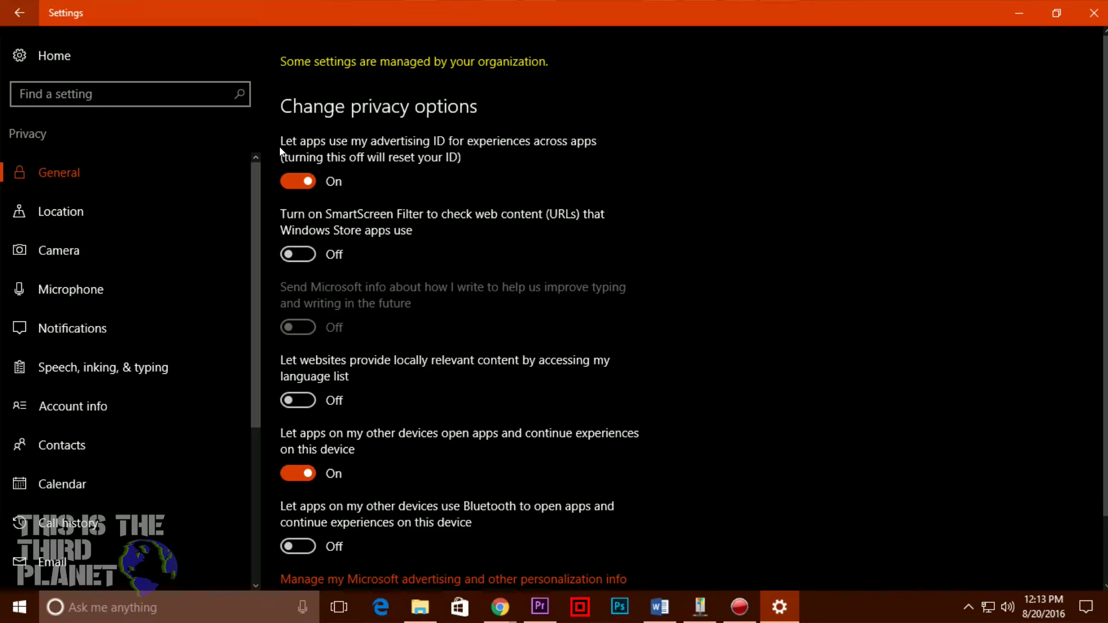
pyautogui.scroll(-2, 280, 148)
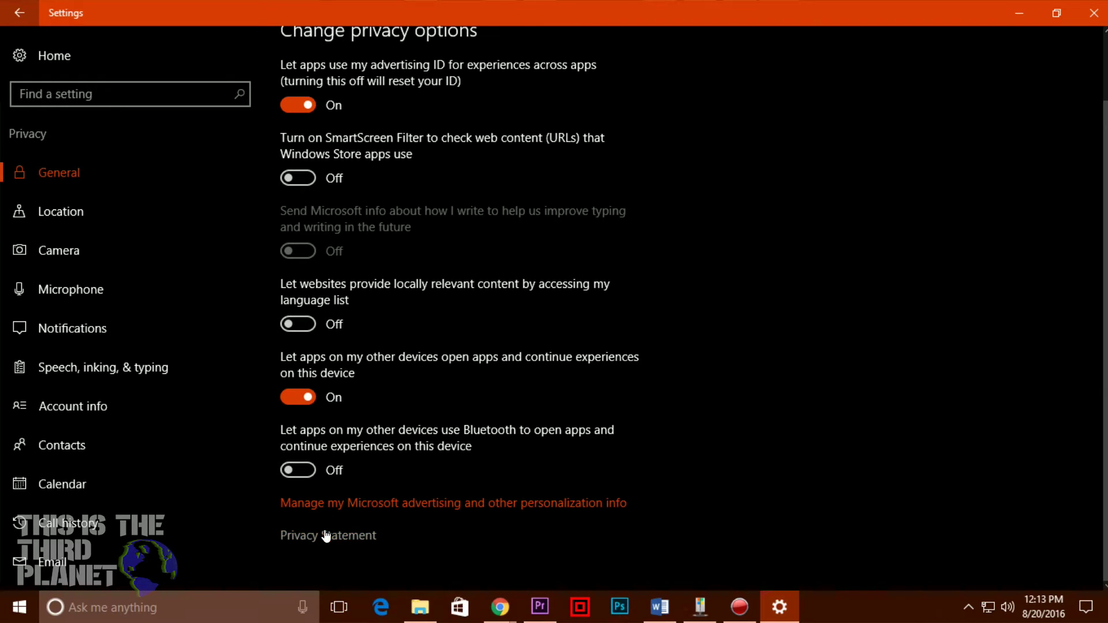
pyautogui.click(323, 509)
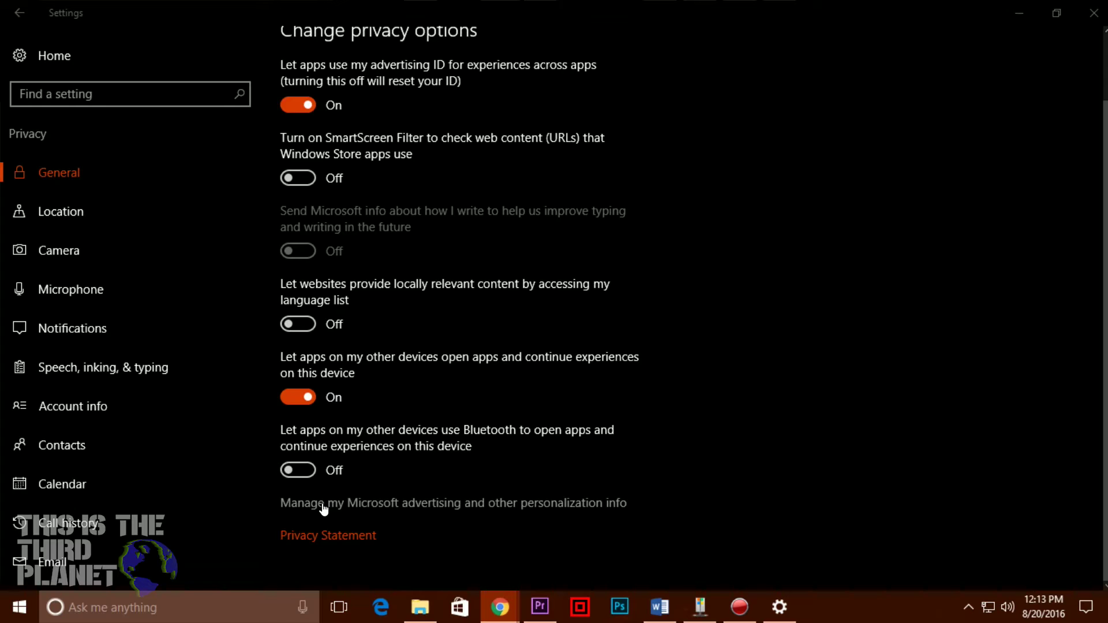
pyautogui.scroll(-3, 160, 449)
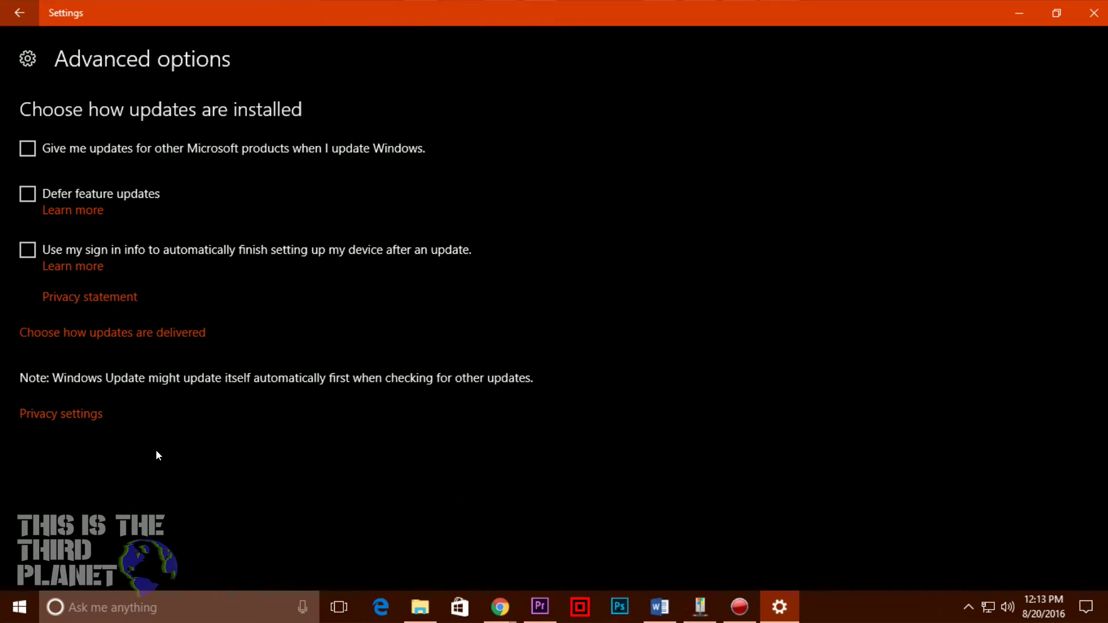
# Go back from the advanced update options to the Settings home page and close the Settings window
pyautogui.hotkey('alt', 'Left')
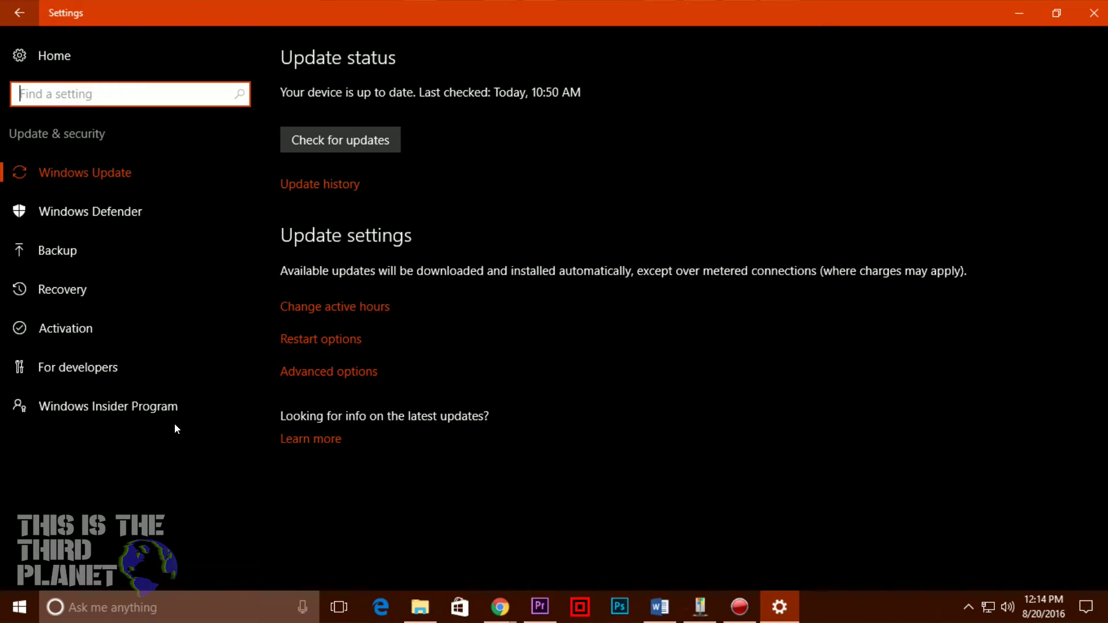
pyautogui.click(312, 372)
pyautogui.hotkey('alt', 'Left')
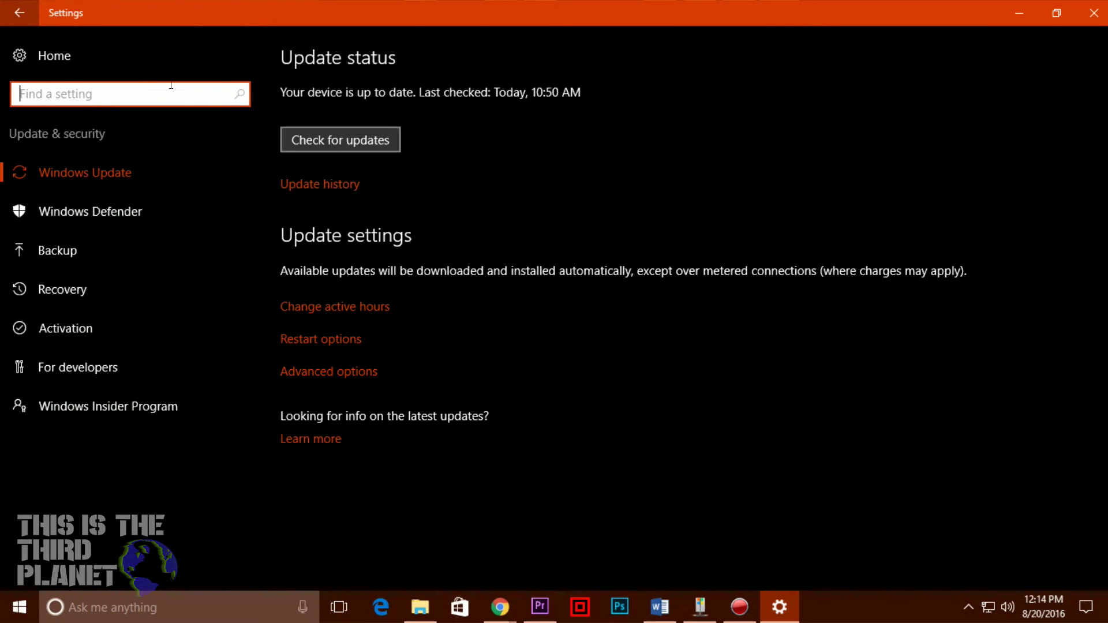
pyautogui.click(18, 14)
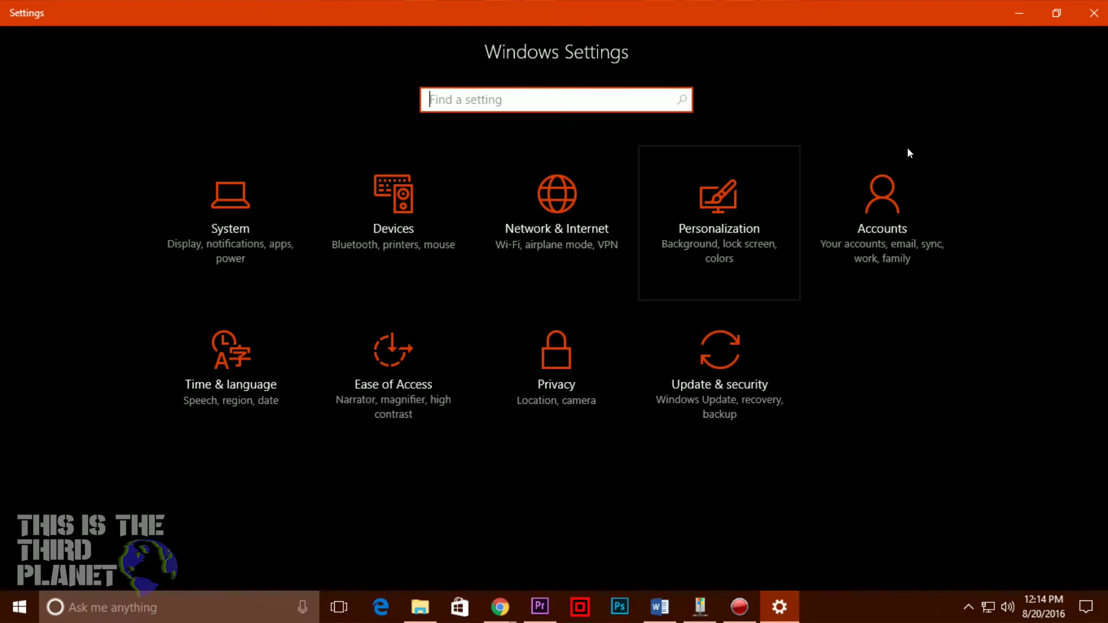
pyautogui.moveTo(835, 8); pyautogui.dragTo(770, 98)
pyautogui.click(1032, 101)
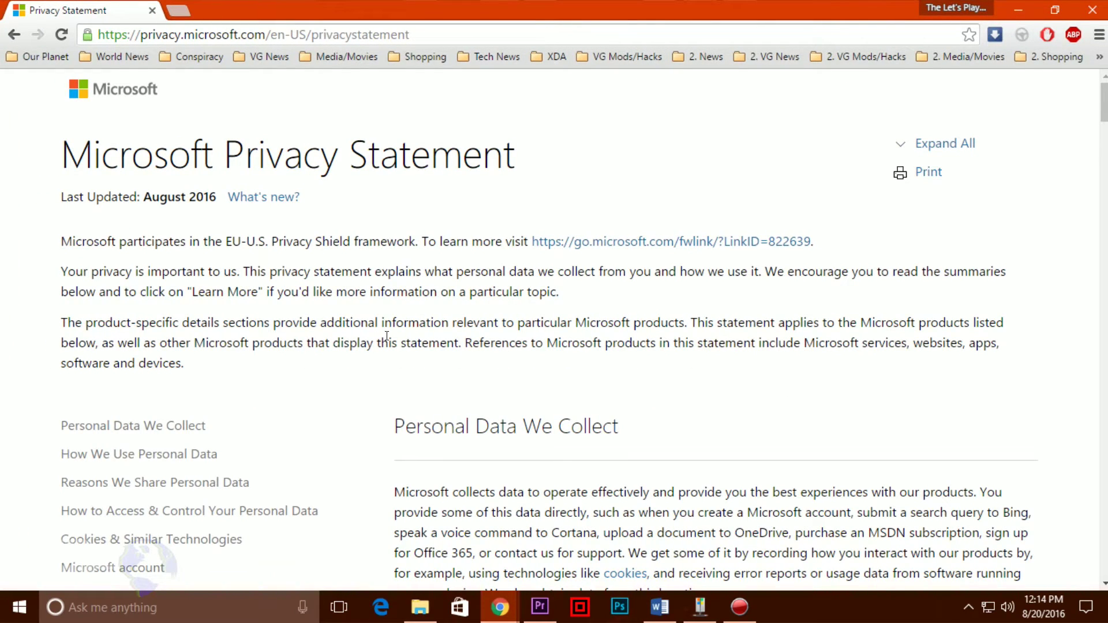
# Highlight the introductory text of the Microsoft Privacy Statement about what personal data is collected and how it is used
pyautogui.scroll(-1, 388, 341)
pyautogui.moveTo(68, 190); pyautogui.dragTo(946, 224)
pyautogui.scroll(-2, 366, 289)
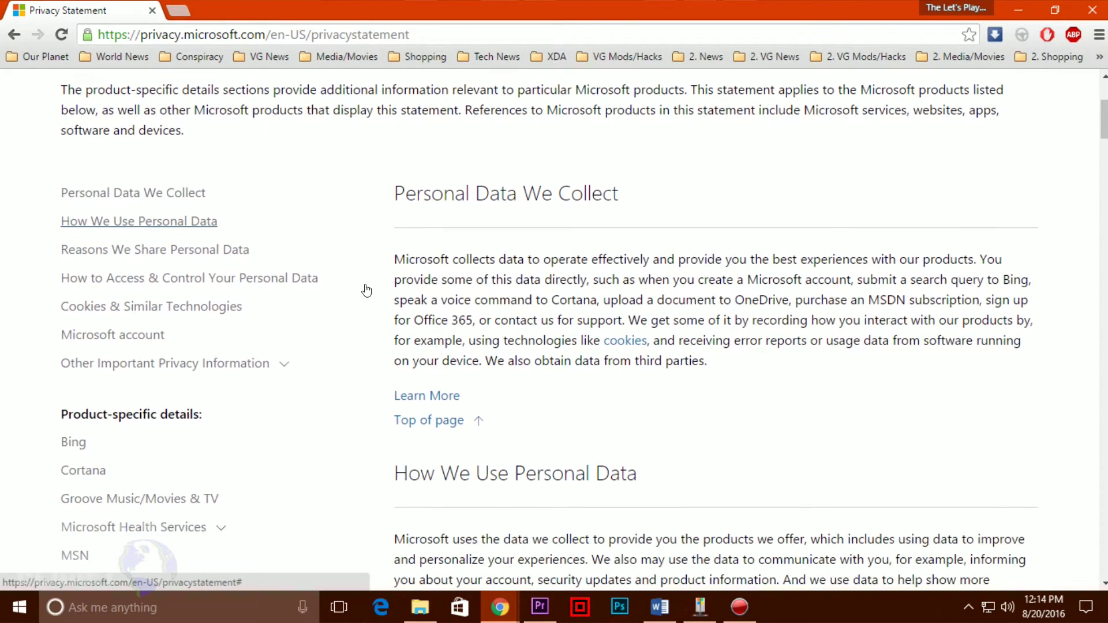
# Highlight the Personal Data We Collect passages on Cortana voice commands, OneDrive uploads, recorded product interactions, and cookies and usage data
pyautogui.moveTo(394, 248); pyautogui.dragTo(978, 285)
pyautogui.moveTo(601, 290); pyautogui.dragTo(394, 295)
pyautogui.moveTo(598, 291); pyautogui.dragTo(399, 297)
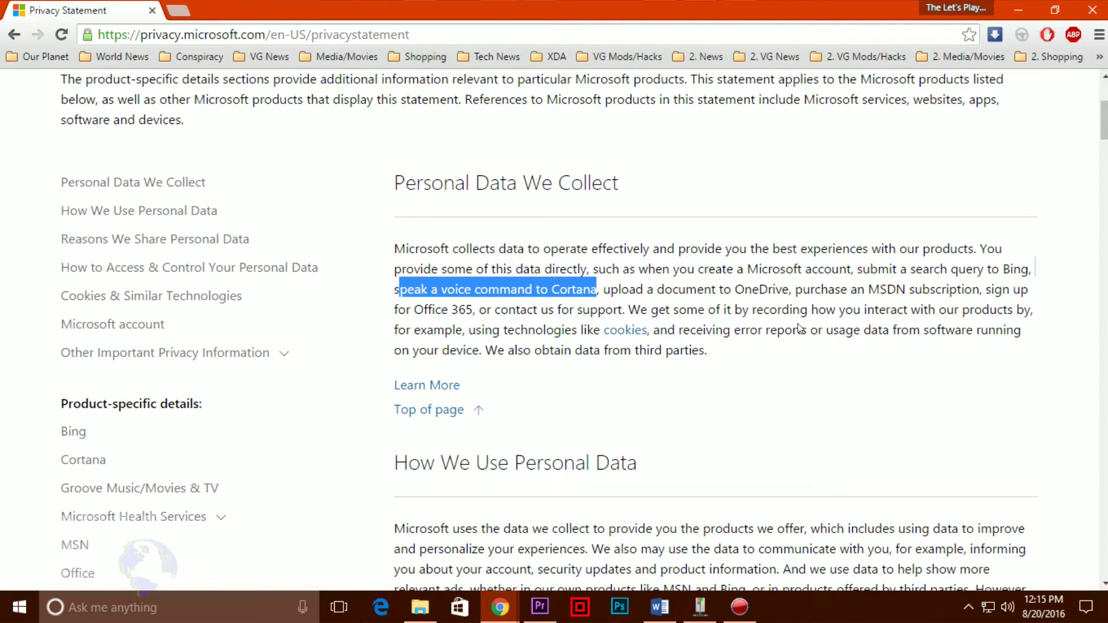
pyautogui.moveTo(603, 291); pyautogui.dragTo(791, 297)
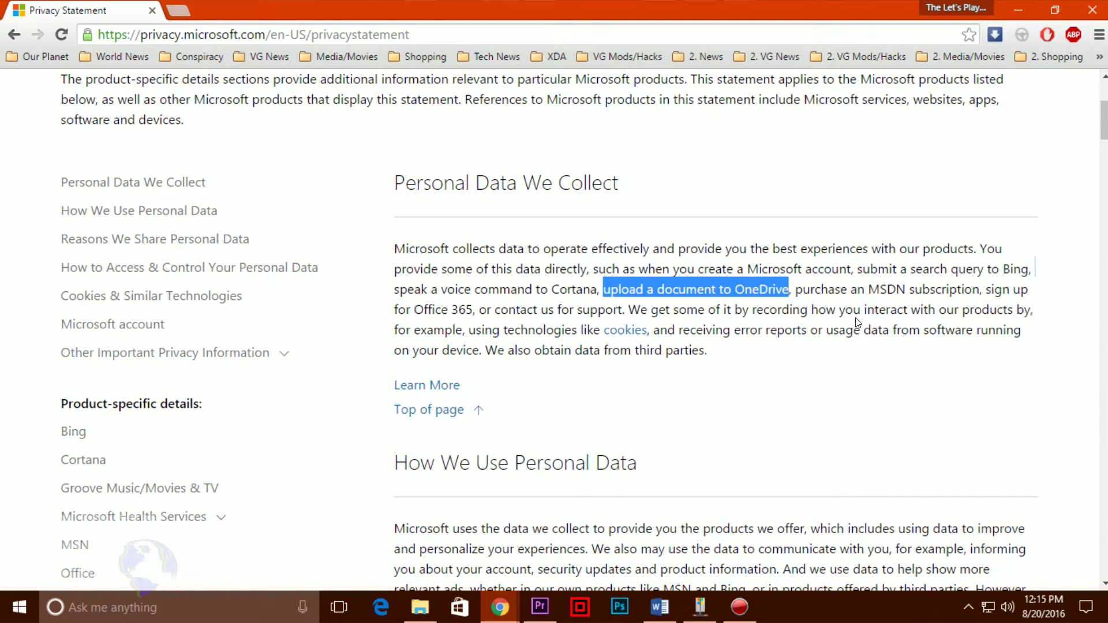
pyautogui.moveTo(642, 315); pyautogui.dragTo(1030, 312)
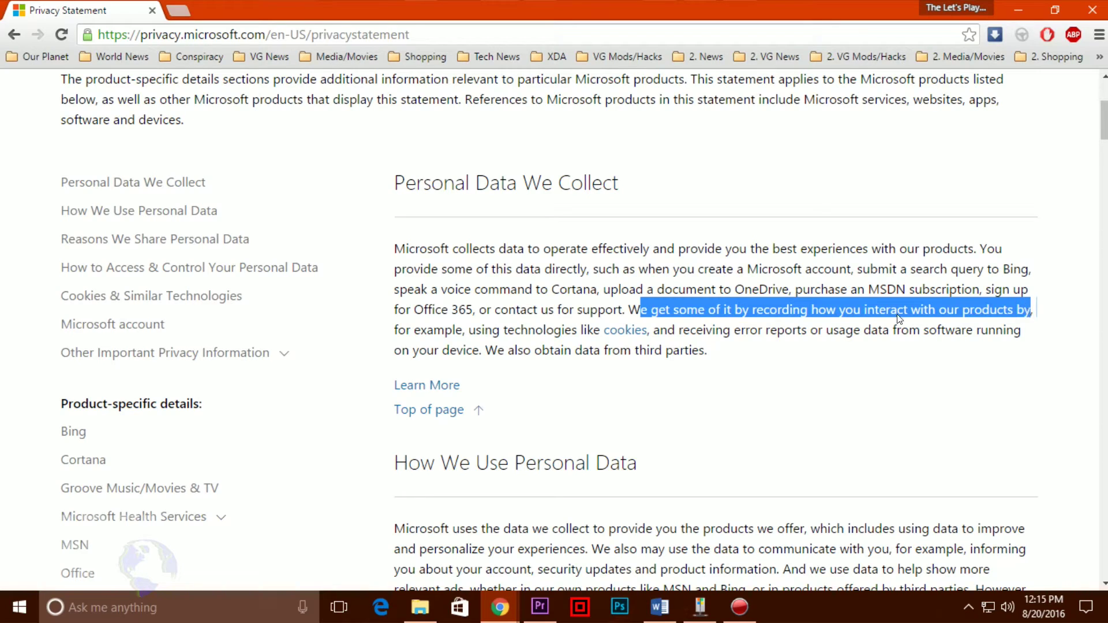
pyautogui.moveTo(395, 330); pyautogui.dragTo(1011, 334)
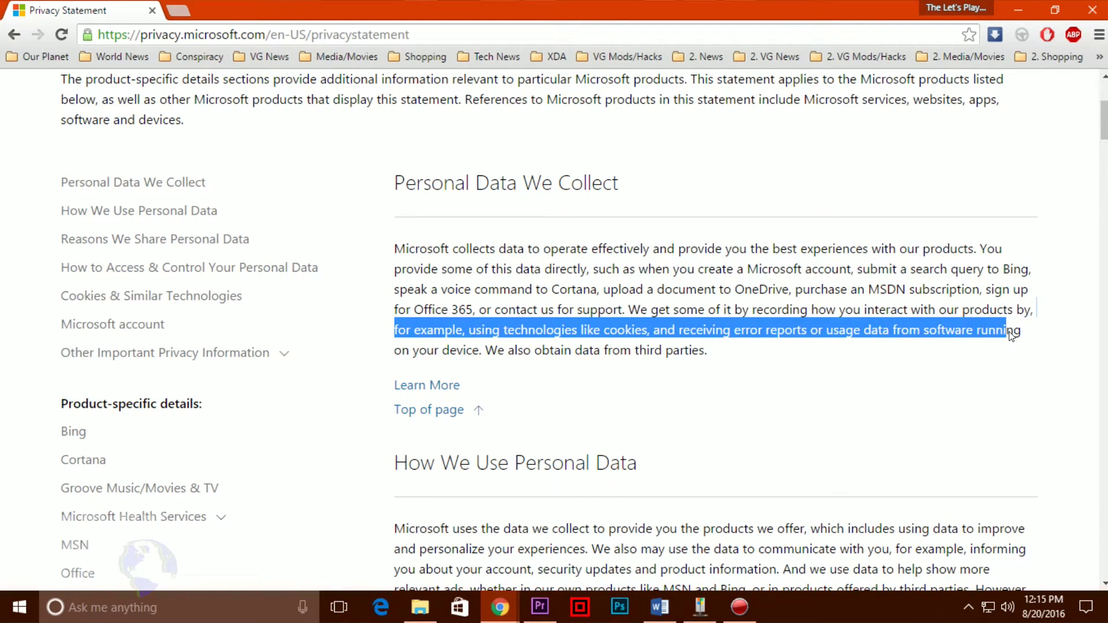
# Expand the full details of the Personal Data We Collect section and read the listed categories of collected data
pyautogui.scroll(-1, 750, 352)
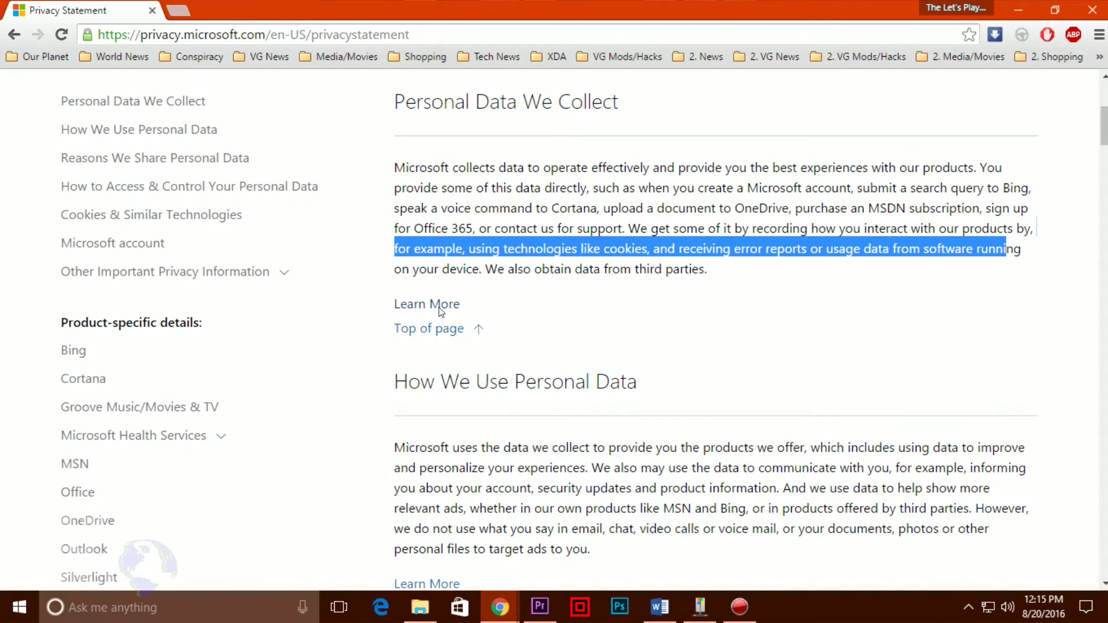
pyautogui.click(438, 307)
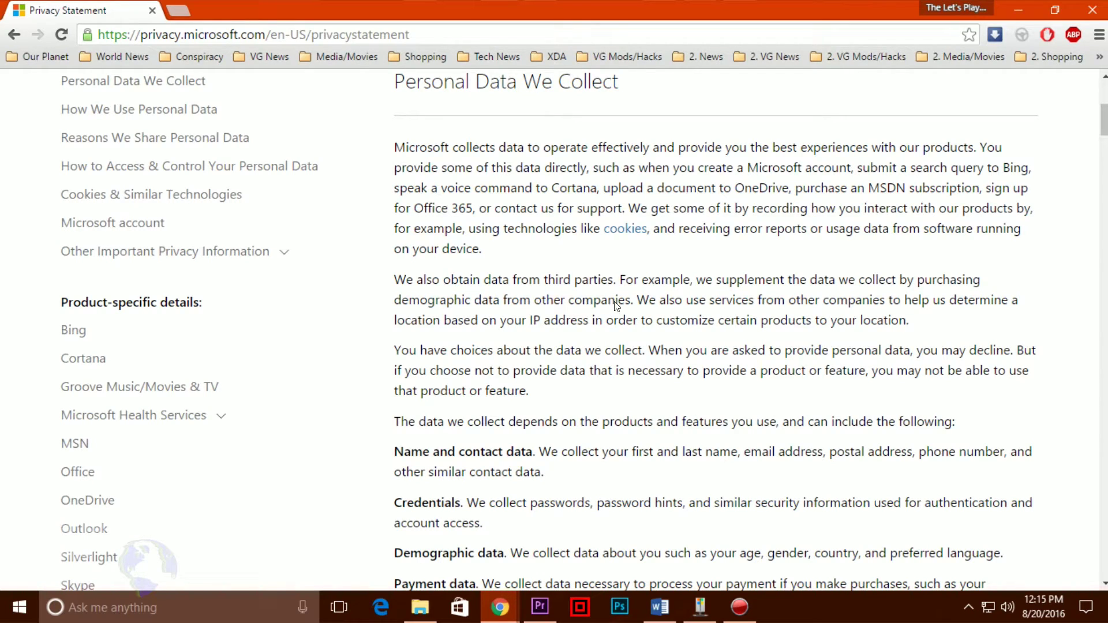
pyautogui.scroll(-1, 579, 341)
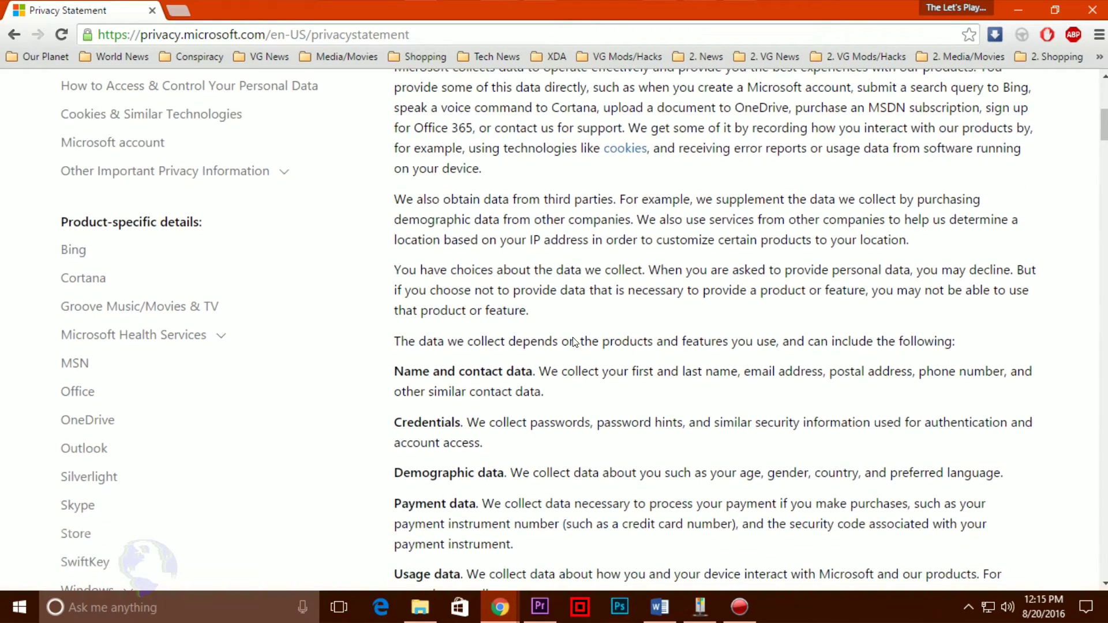
pyautogui.scroll(-1, 572, 342)
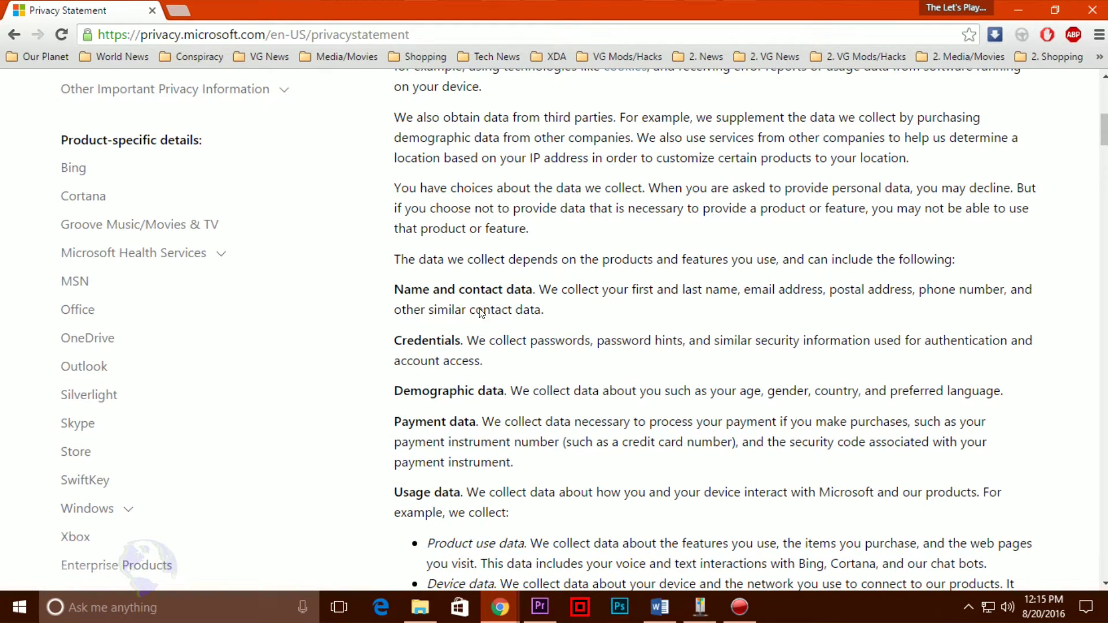
# Highlight the entries on name and contact data, credentials, demographic data and payment data in the list of collected data
pyautogui.moveTo(397, 293); pyautogui.dragTo(537, 311)
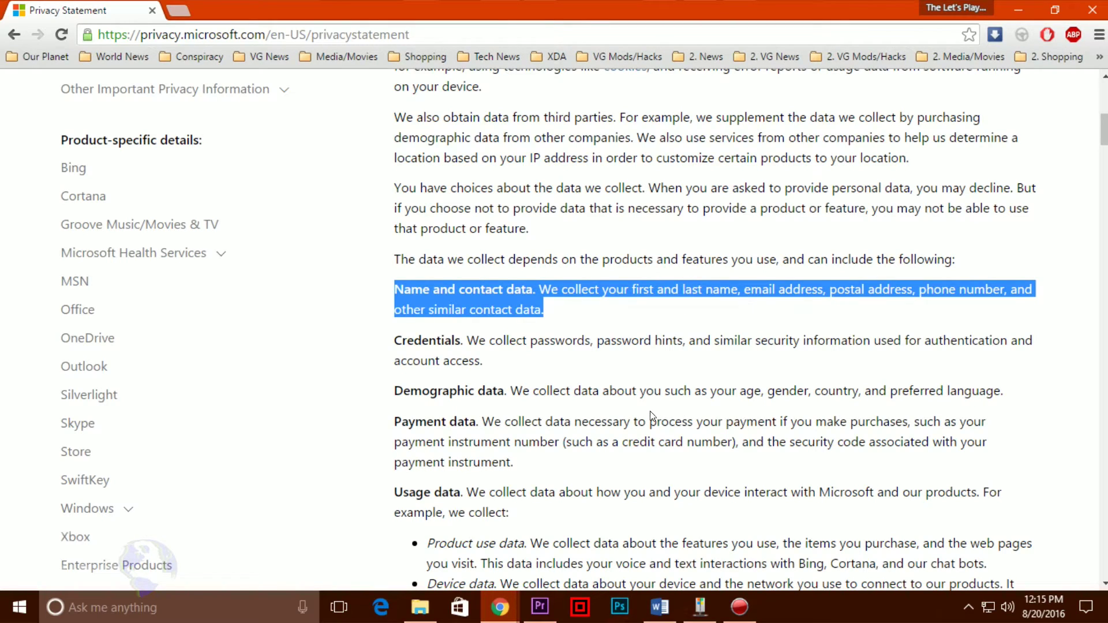
pyautogui.moveTo(396, 342); pyautogui.dragTo(521, 360)
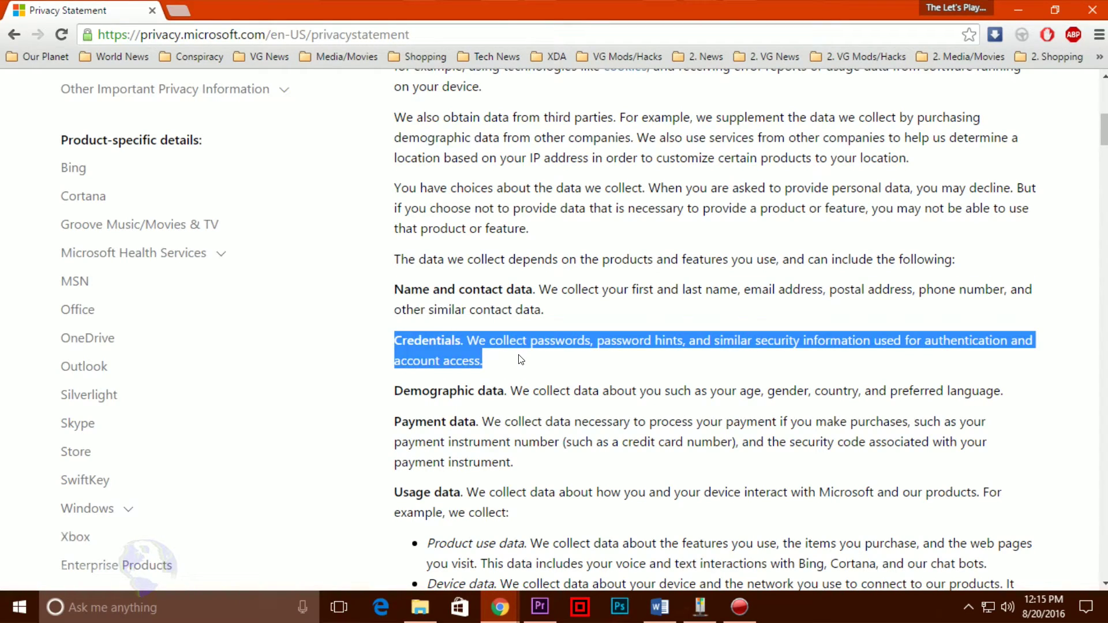
pyautogui.scroll(-3, 553, 356)
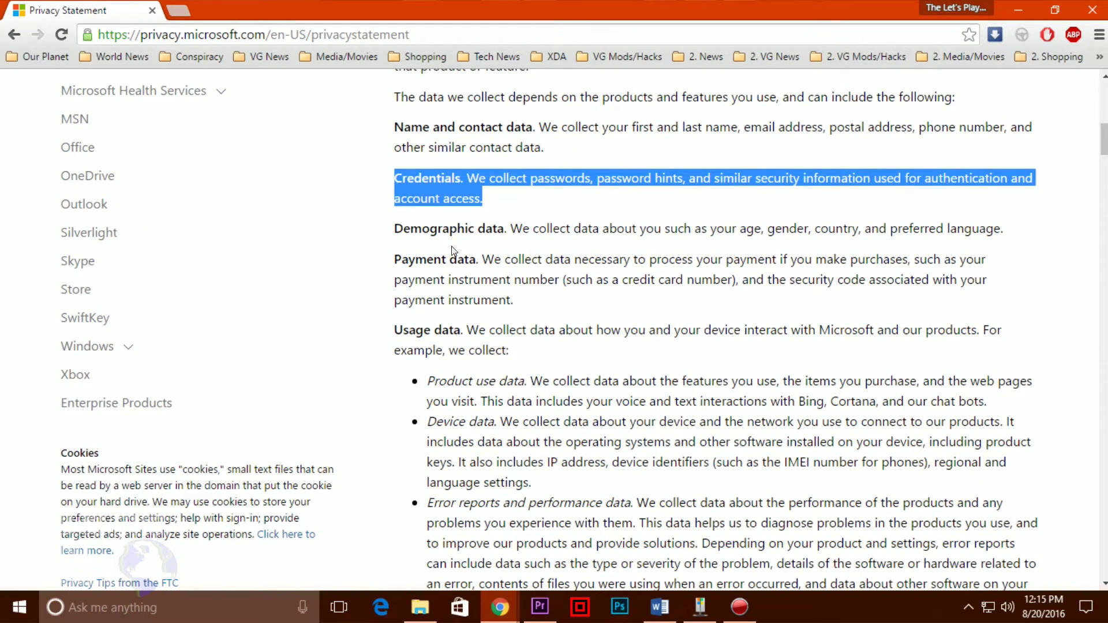
pyautogui.moveTo(404, 232); pyautogui.dragTo(1001, 239)
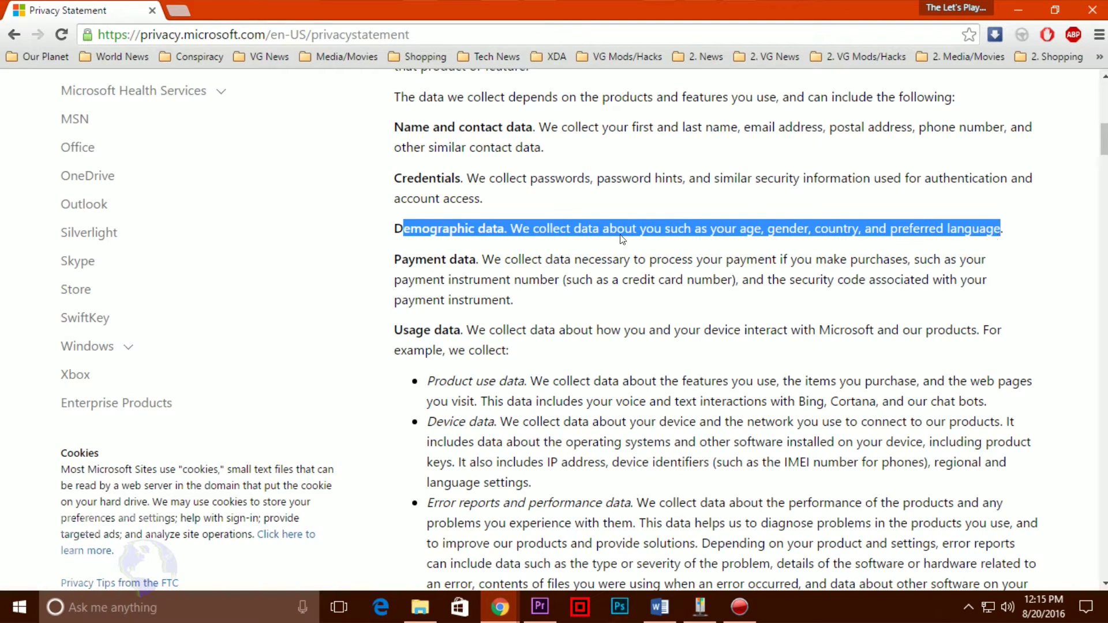
pyautogui.moveTo(401, 262); pyautogui.dragTo(633, 299)
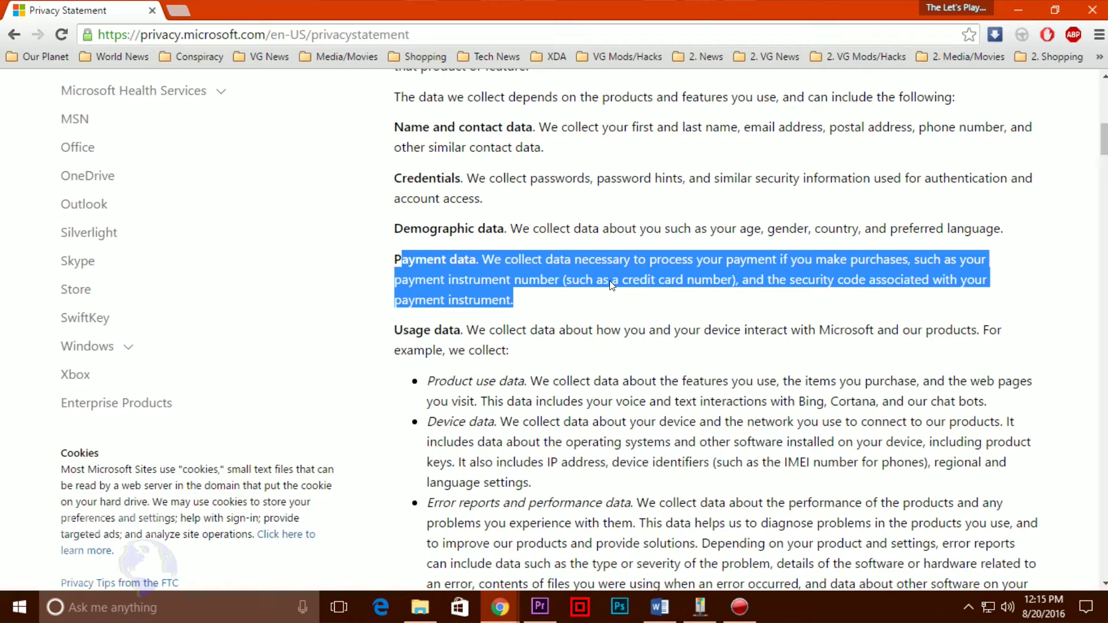
# Highlight the Usage data introduction and its Product use data bullet
pyautogui.scroll(-1, 604, 318)
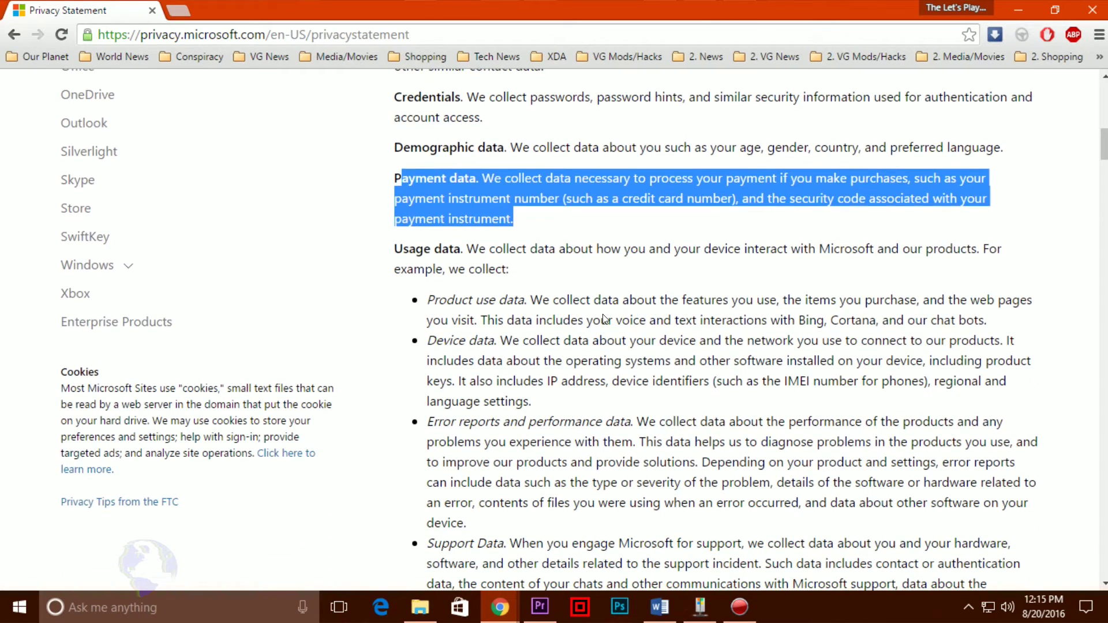
pyautogui.click(429, 258)
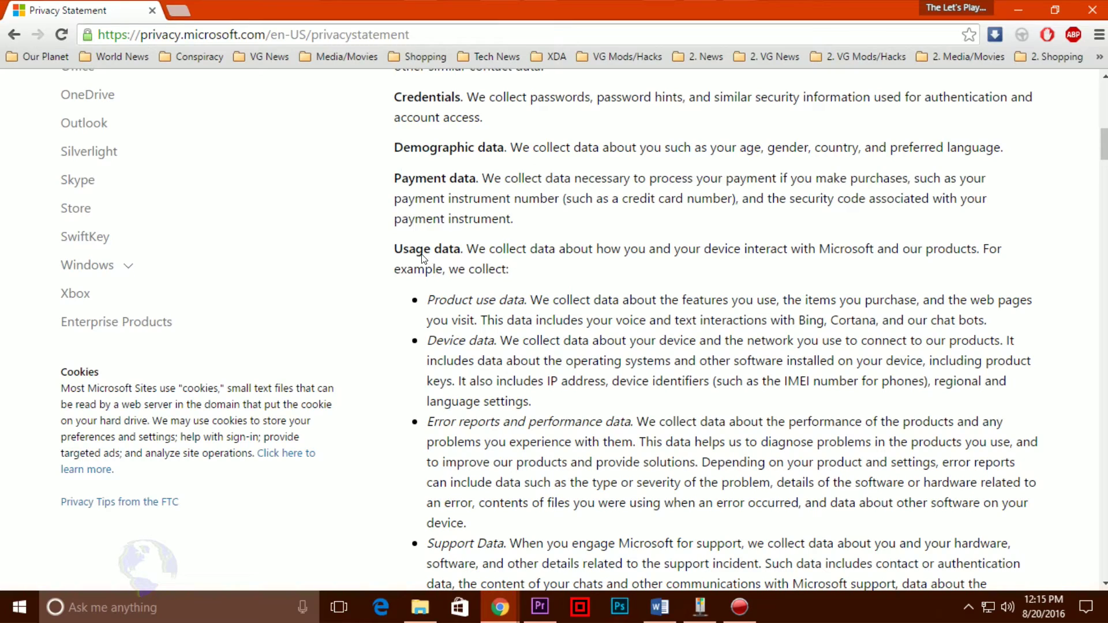
pyautogui.moveTo(396, 252); pyautogui.dragTo(541, 275)
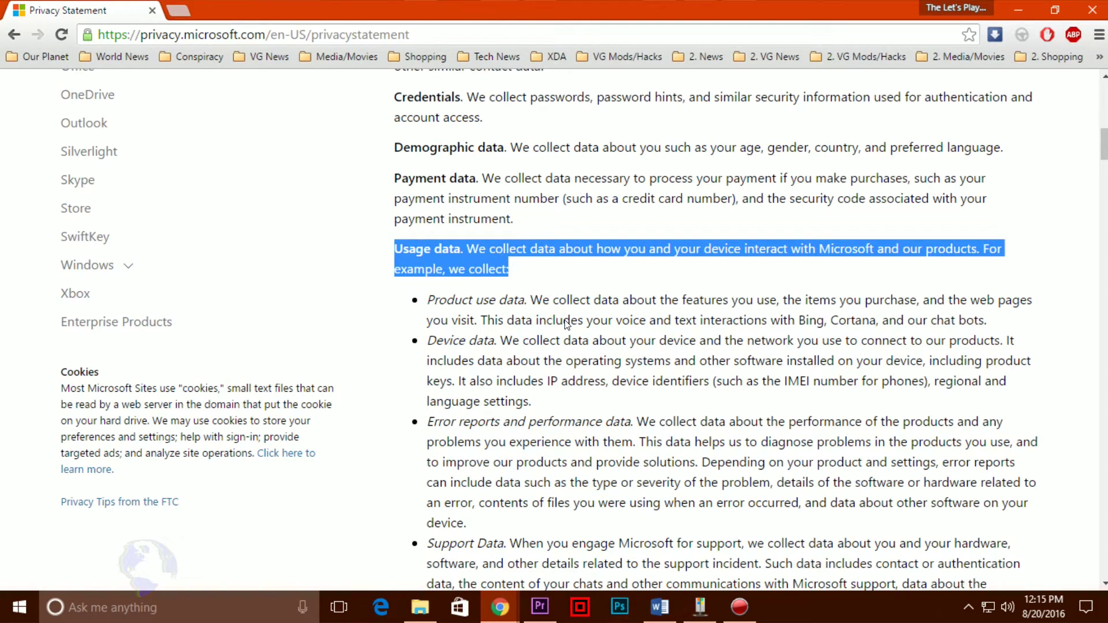
pyautogui.click(498, 317)
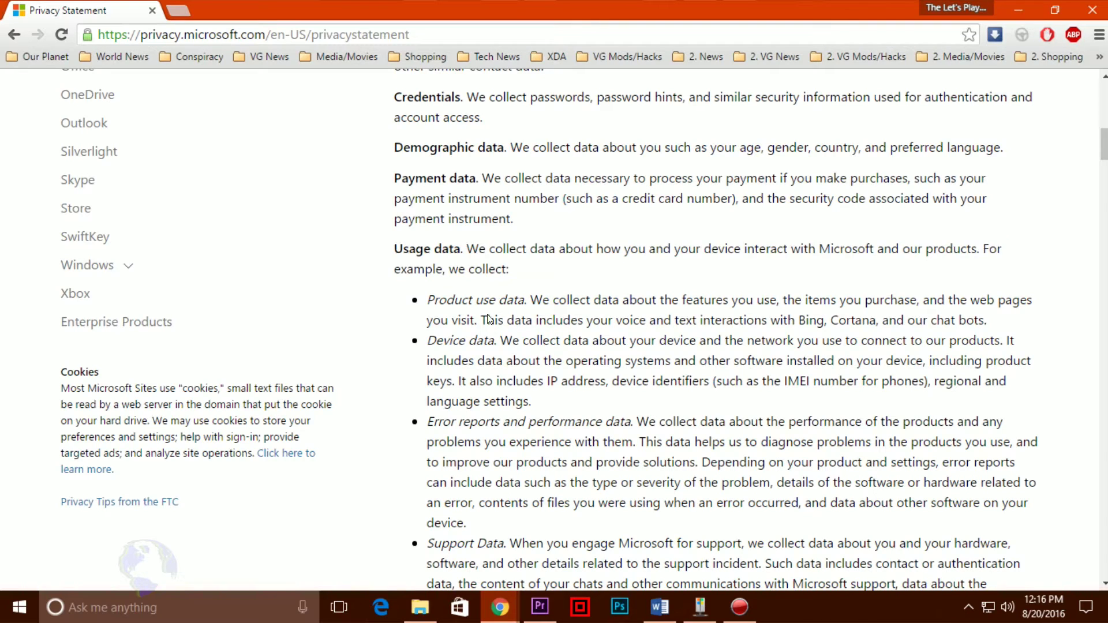
pyautogui.moveTo(429, 300); pyautogui.dragTo(1025, 324)
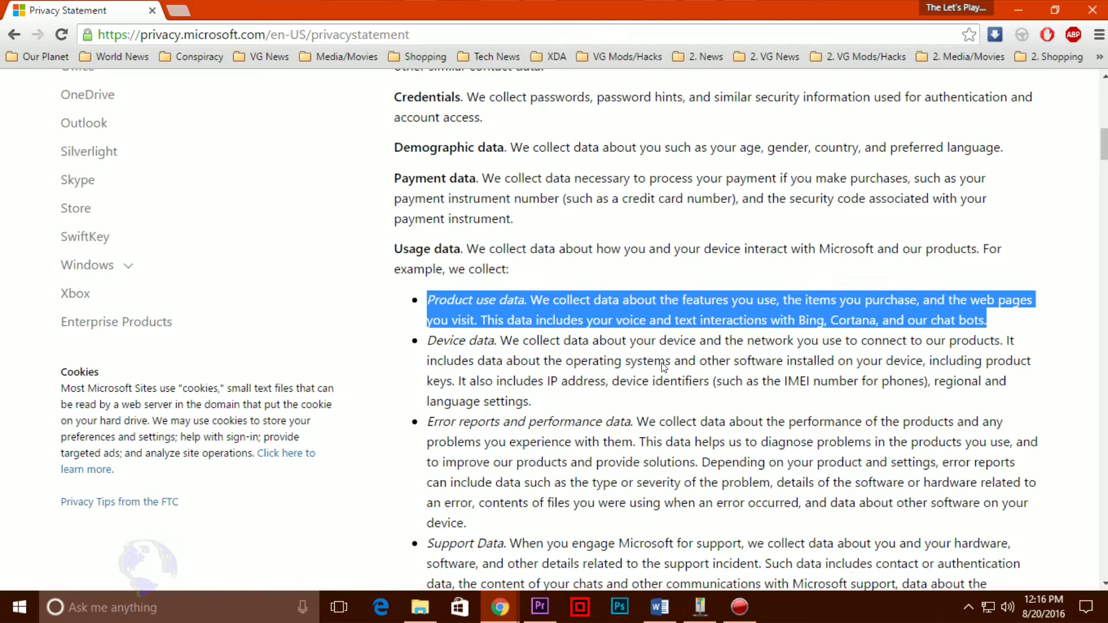
# Highlight the Device data passages on device and network information, other installed software, and IP address and device identifiers
pyautogui.click(438, 383)
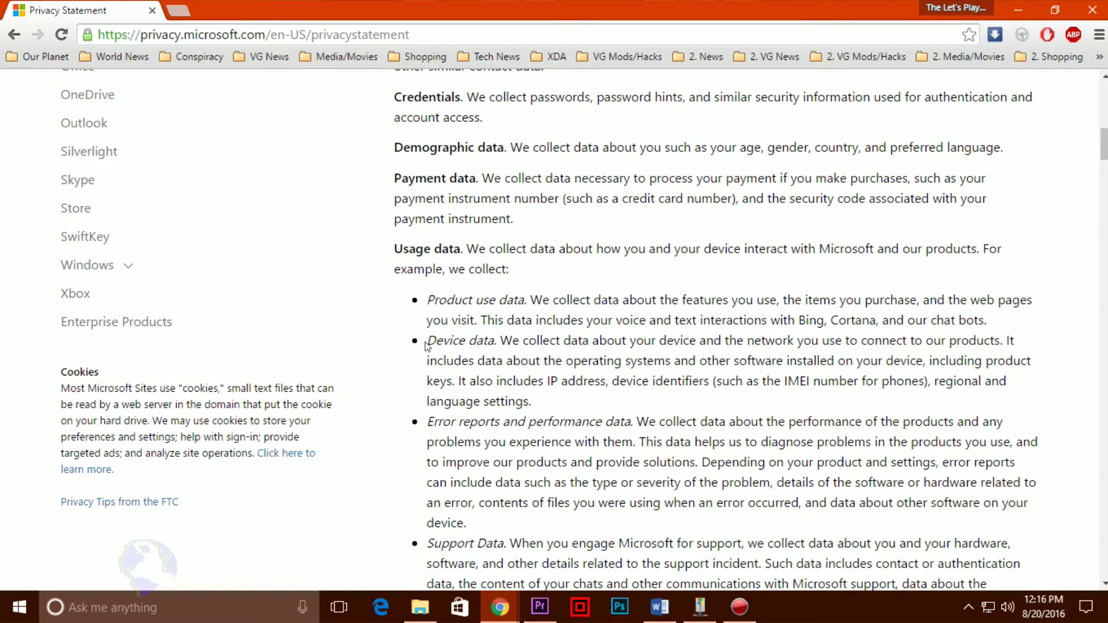
pyautogui.moveTo(428, 345); pyautogui.dragTo(699, 365)
pyautogui.click(908, 362)
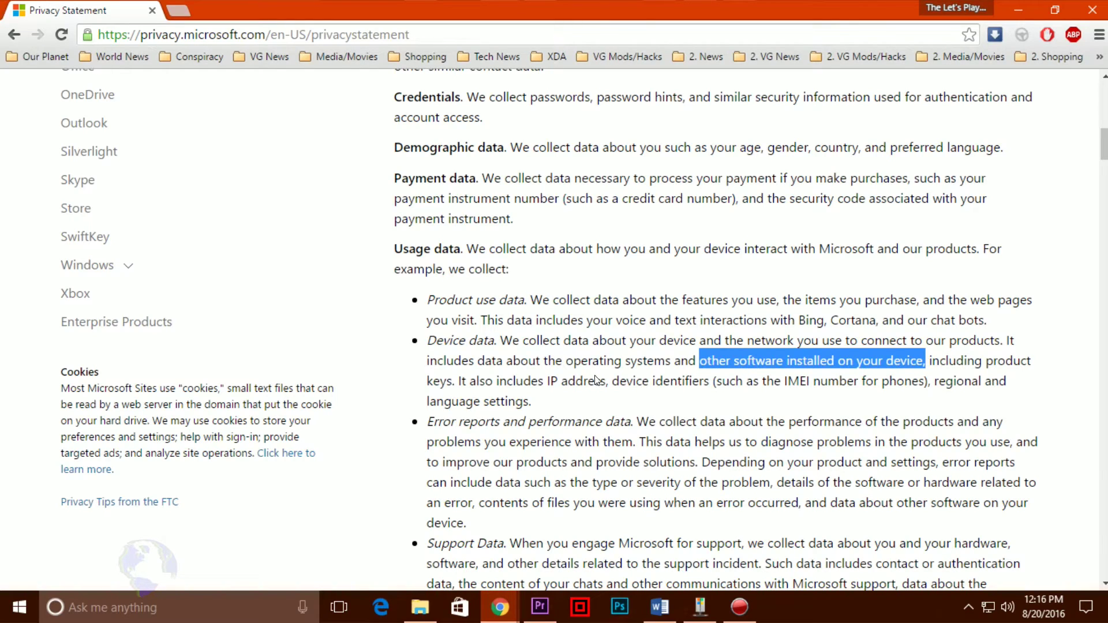
pyautogui.moveTo(462, 394); pyautogui.dragTo(710, 395)
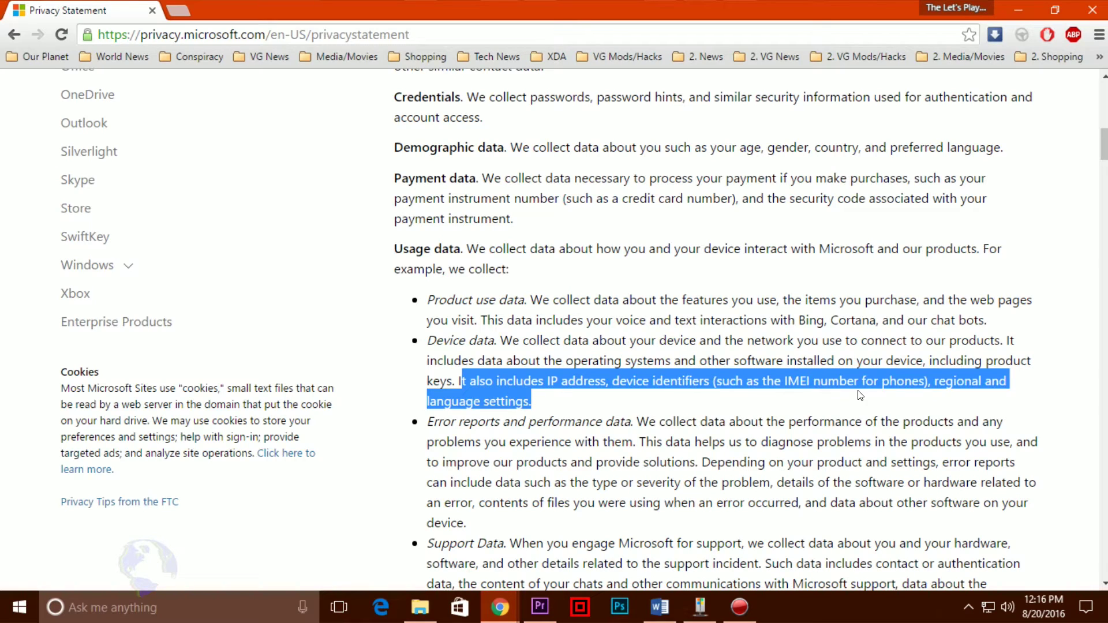
pyautogui.click(579, 414)
# Highlight the Interests and favorites sentences on followed teams, stocks and cities and on interests inferred from other collected data
pyautogui.scroll(-1, 576, 410)
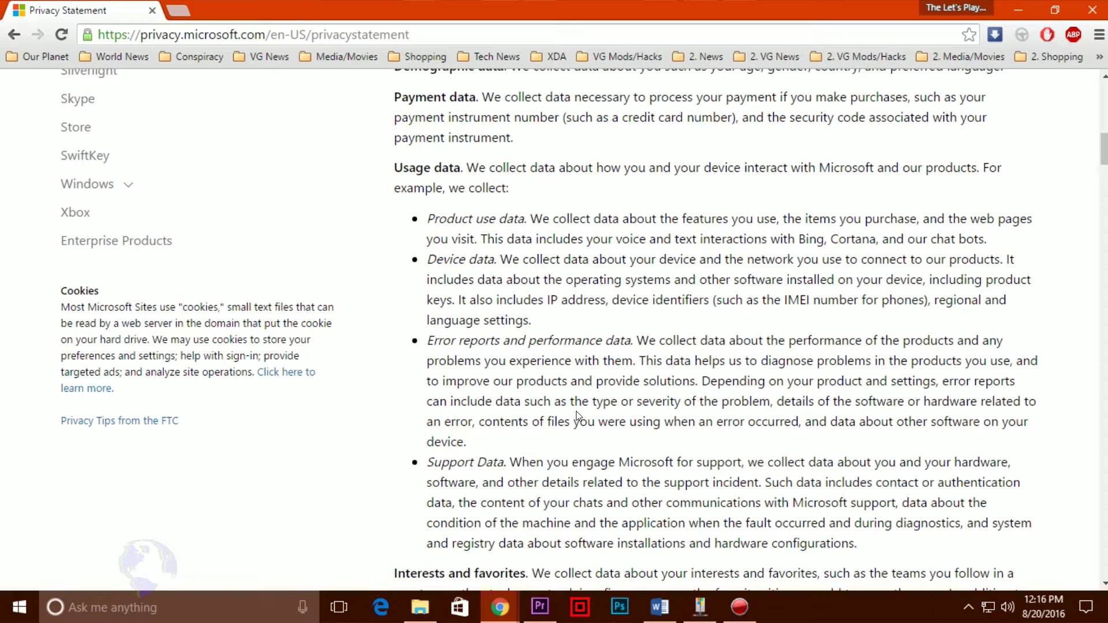
pyautogui.scroll(-2, 575, 411)
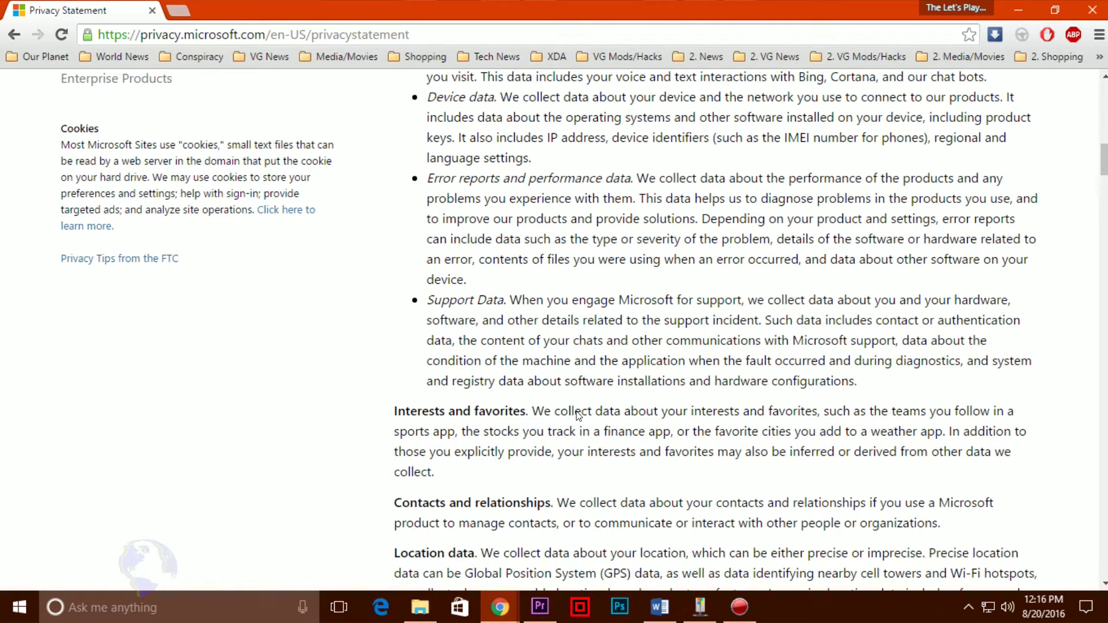
pyautogui.scroll(-1, 578, 414)
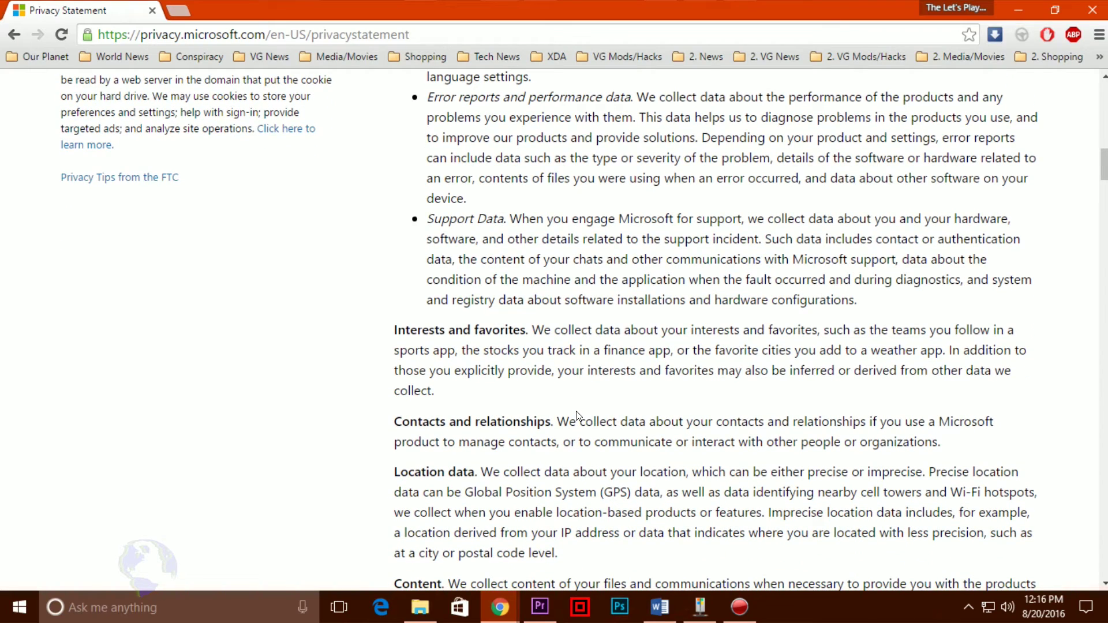
pyautogui.scroll(-1, 576, 411)
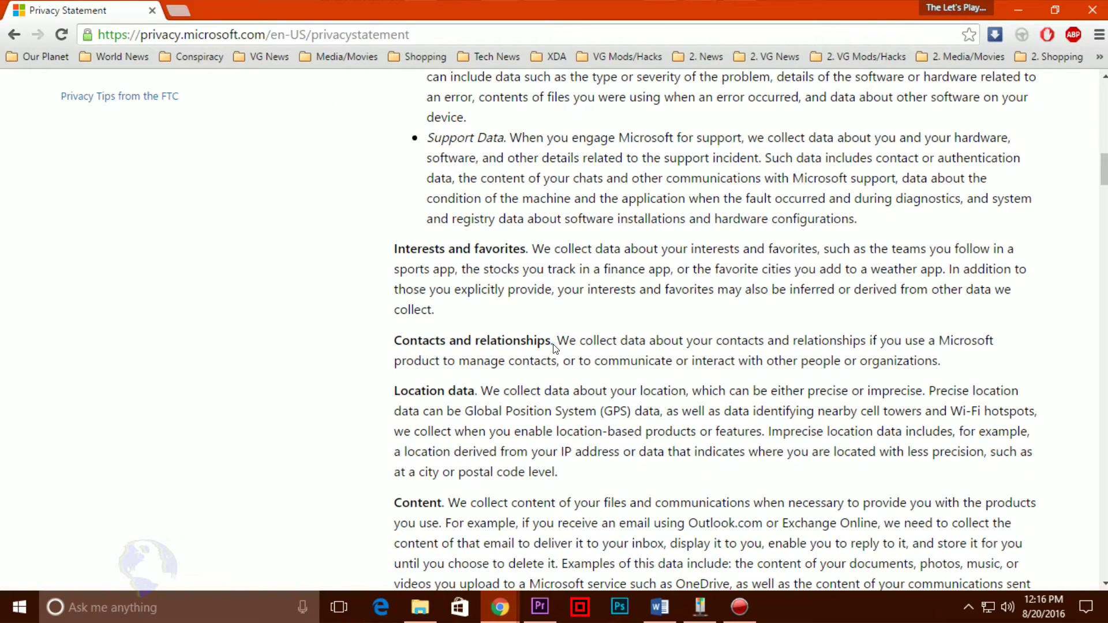
pyautogui.moveTo(535, 248); pyautogui.dragTo(1023, 272)
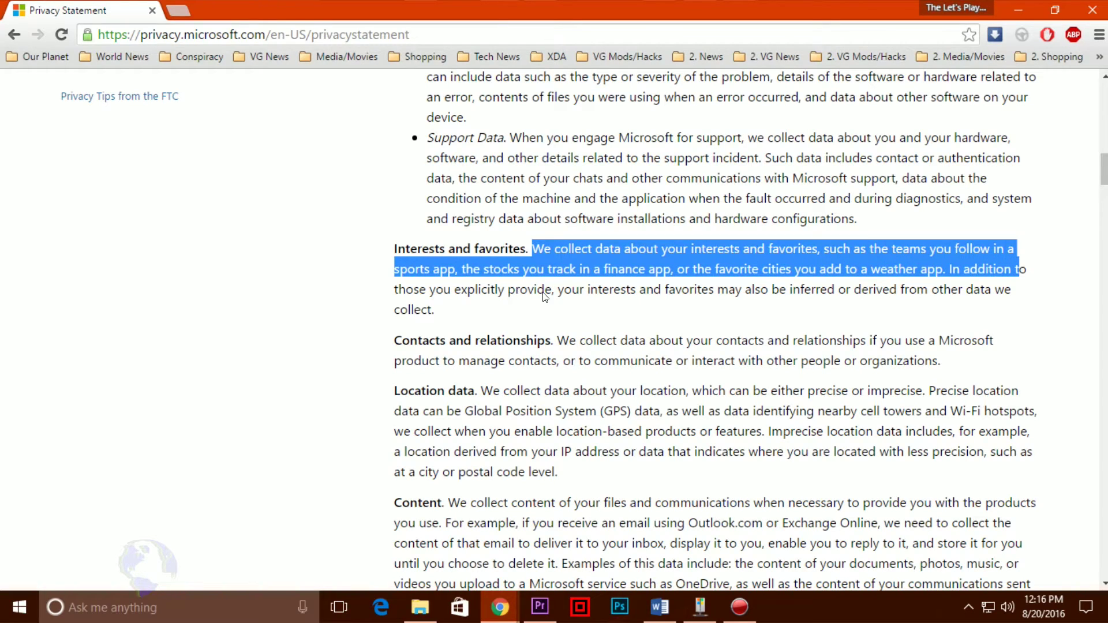
pyautogui.moveTo(557, 289); pyautogui.dragTo(565, 309)
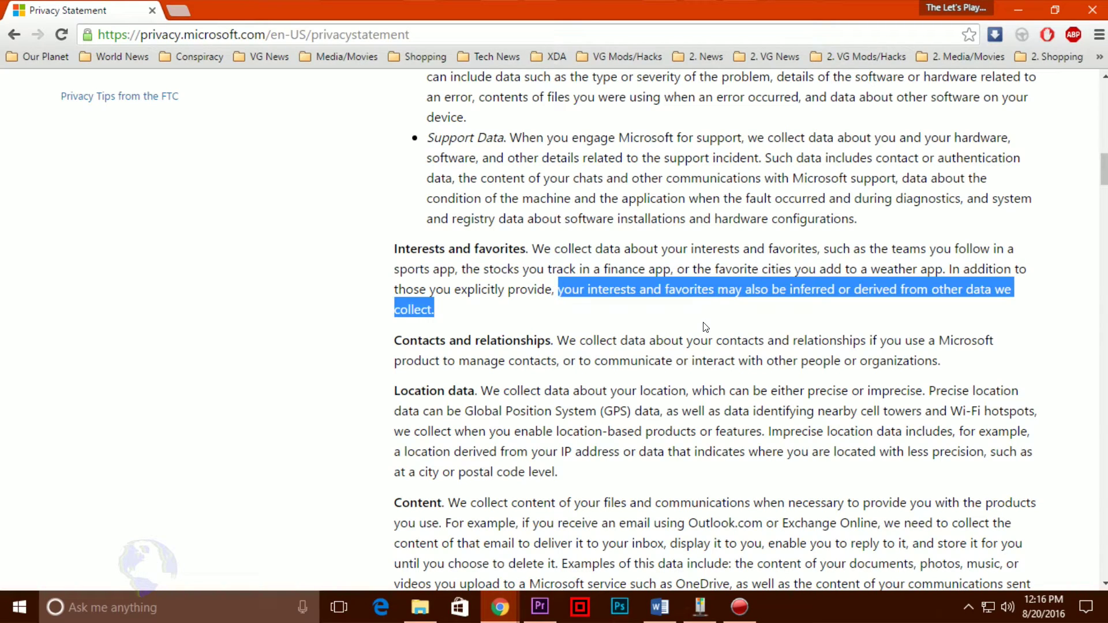
# Highlight the Contacts and relationships text on managing contacts and communicating with other people or organizations
pyautogui.click(547, 345)
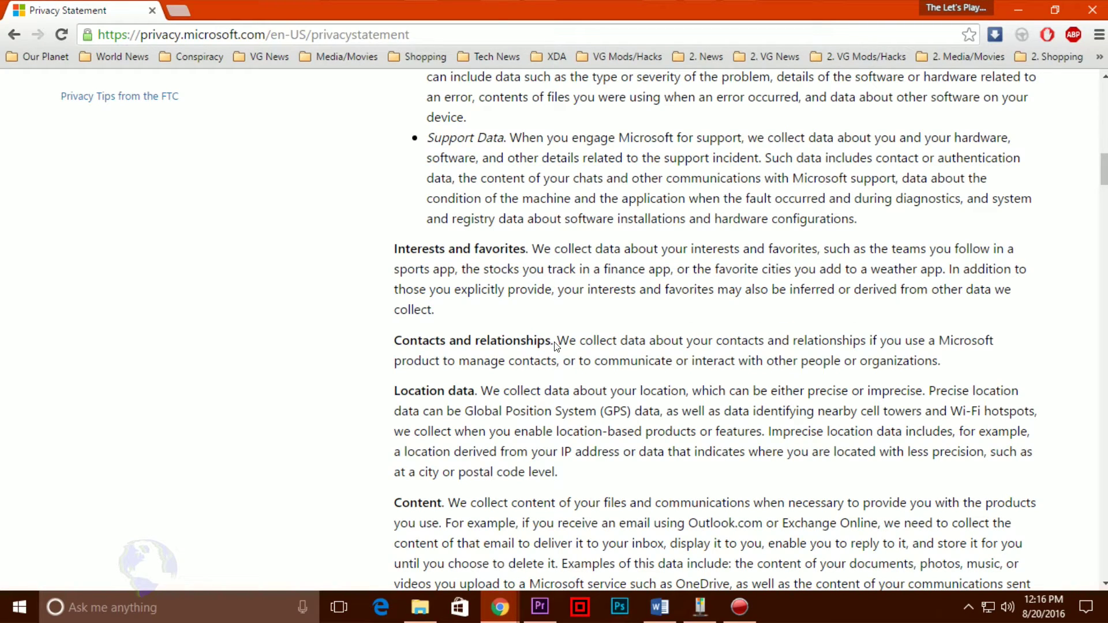
pyautogui.moveTo(564, 342); pyautogui.dragTo(968, 342)
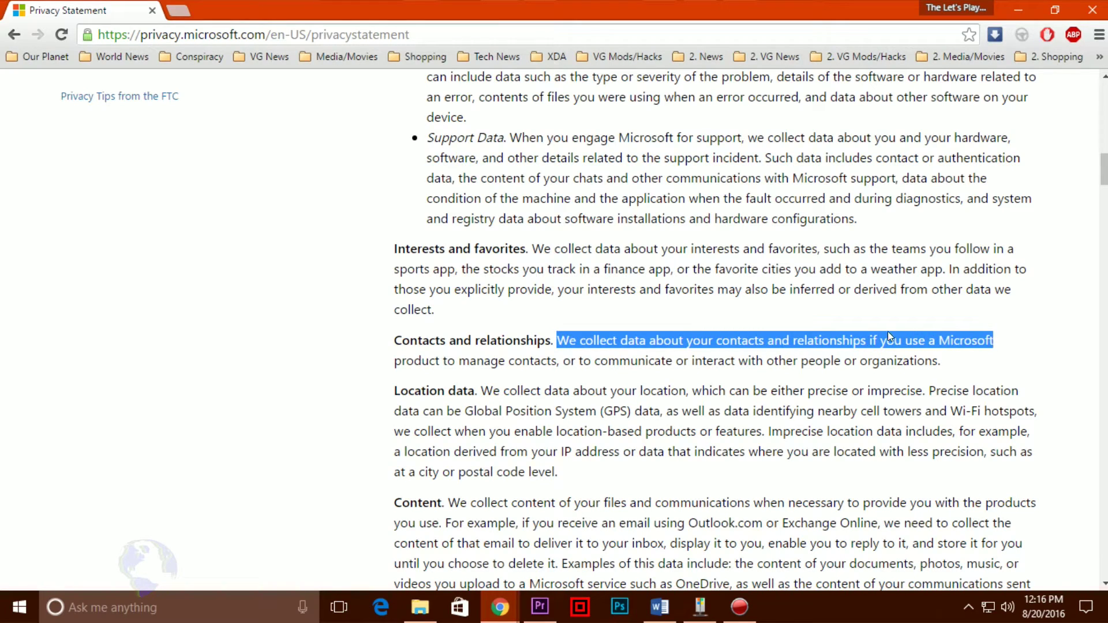
pyautogui.moveTo(459, 360); pyautogui.dragTo(938, 369)
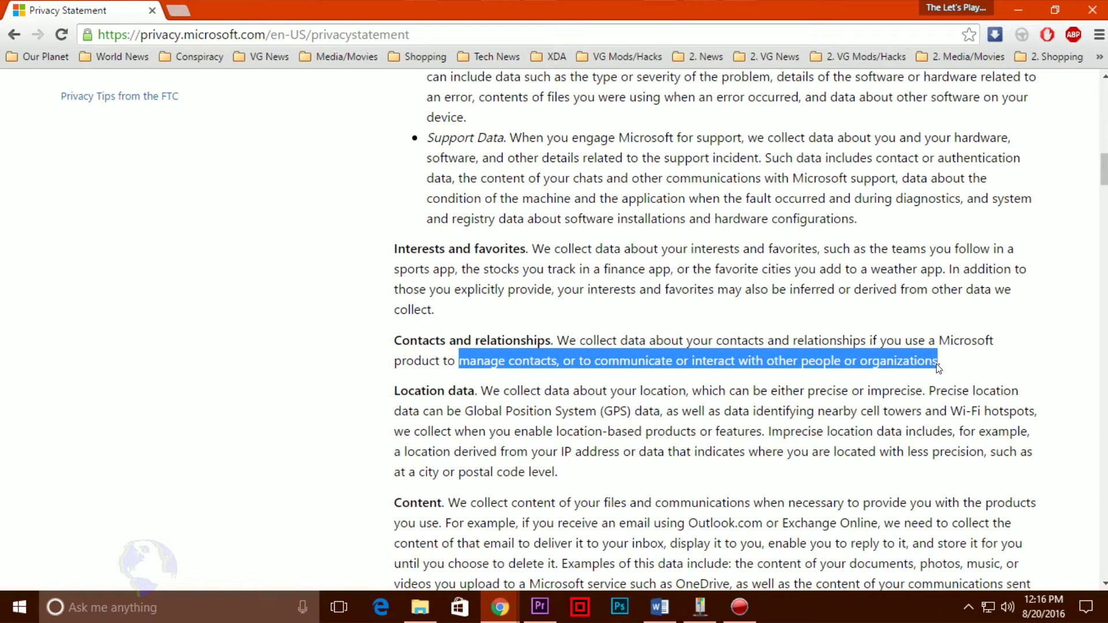
# Highlight the Location data sentences covering precise location from GPS, cell towers and Wi-Fi hotspots
pyautogui.scroll(-1, 914, 366)
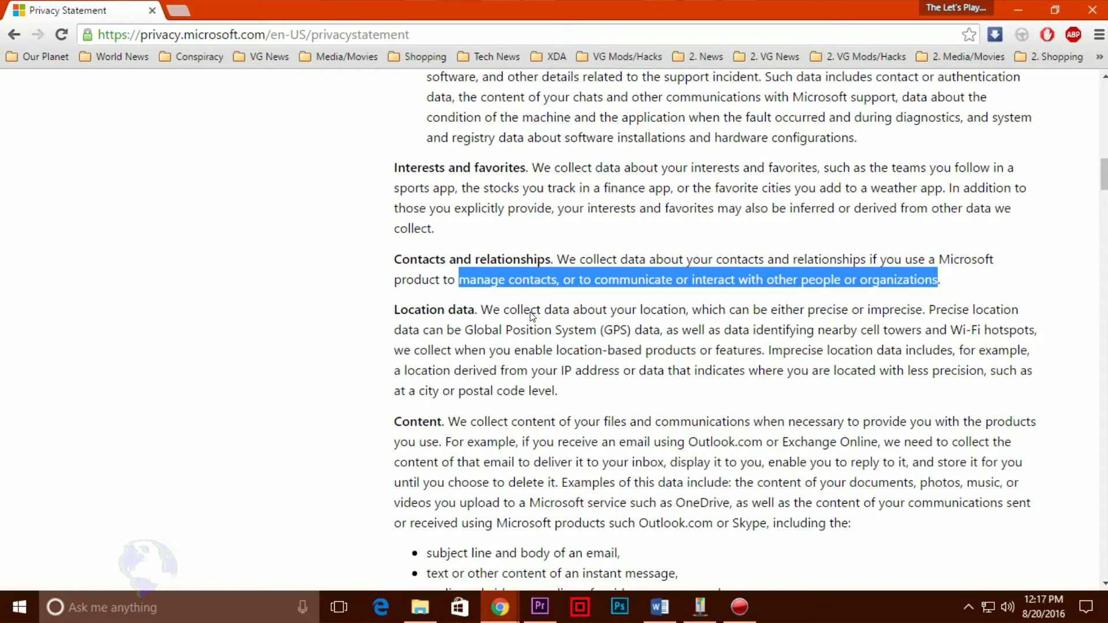
pyautogui.click(532, 315)
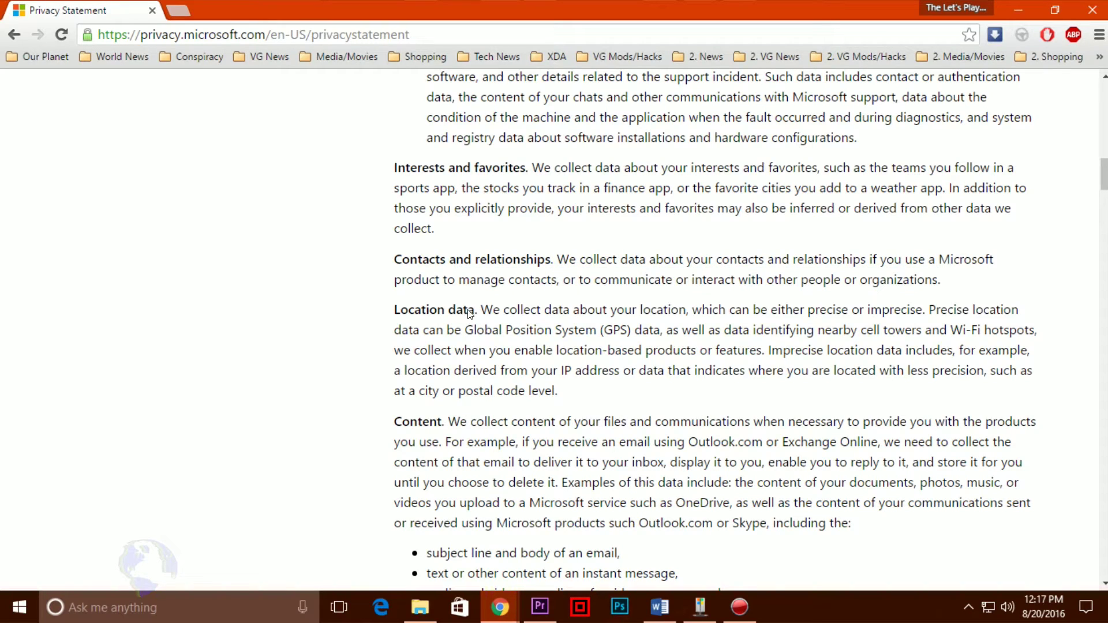
pyautogui.moveTo(481, 312); pyautogui.dragTo(764, 358)
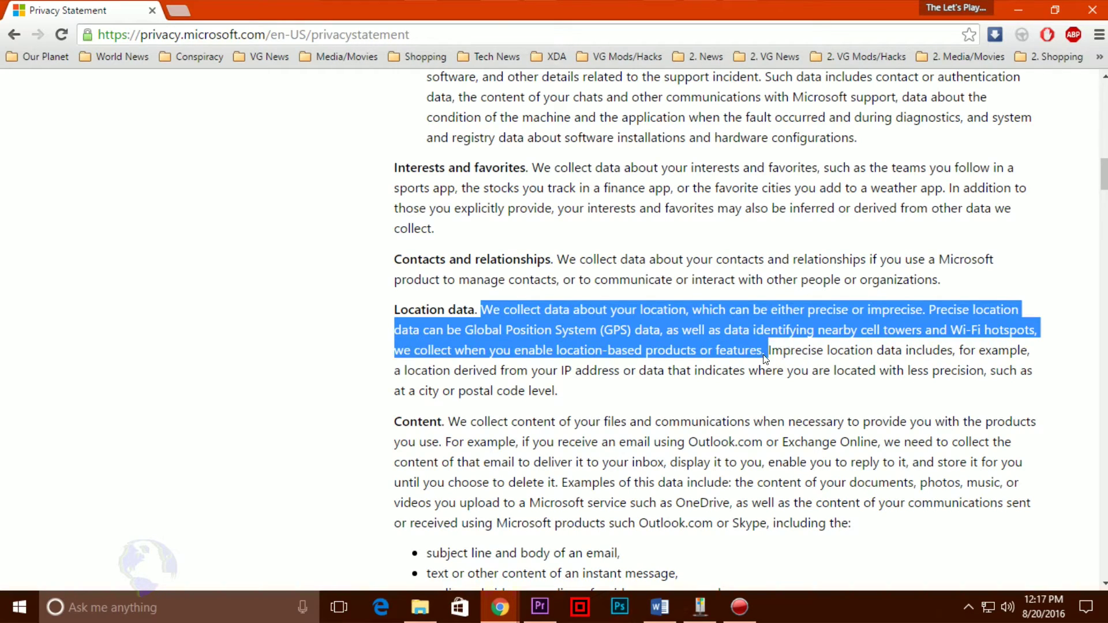
# Highlight the Content paragraph's sentences on files and communications, the received email example, and documents, photos, music or videos uploaded to OneDrive
pyautogui.scroll(-4, 762, 358)
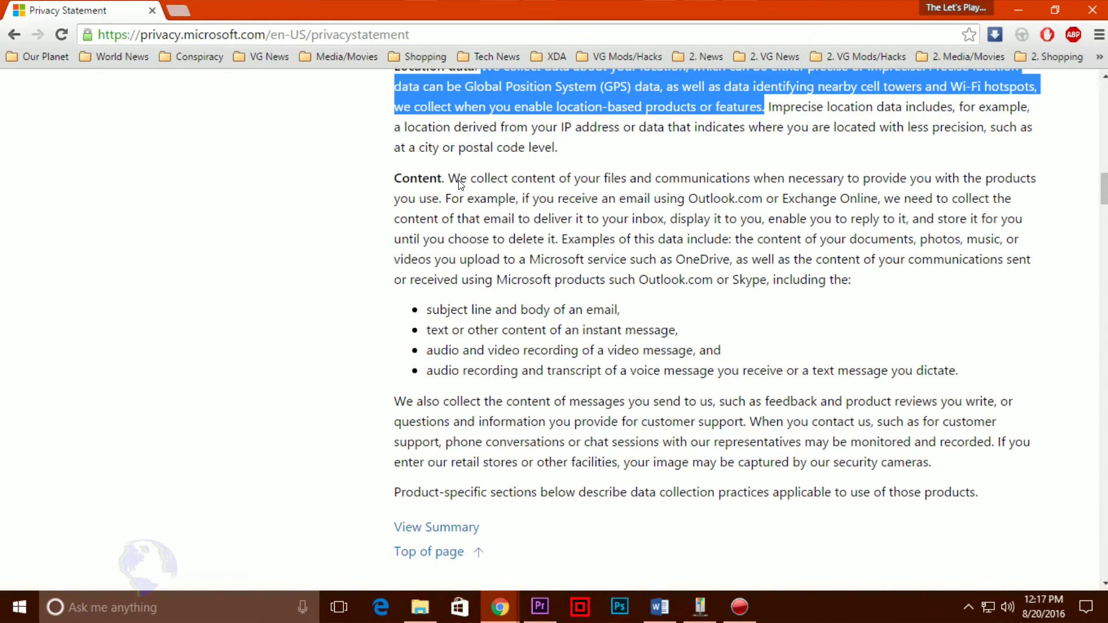
pyautogui.moveTo(451, 181); pyautogui.dragTo(447, 205)
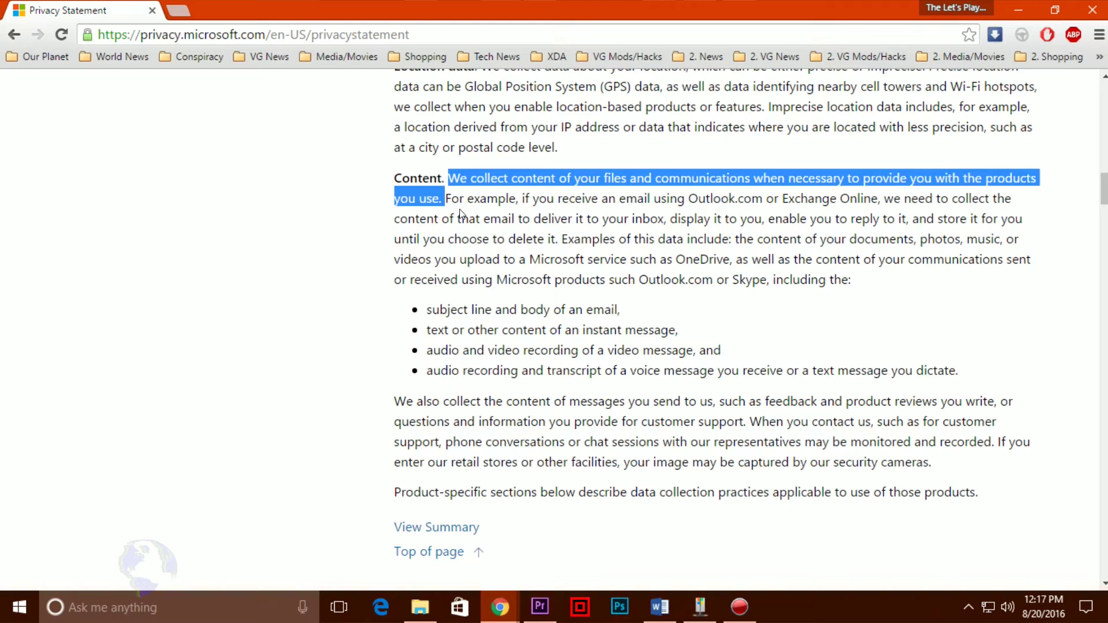
pyautogui.click(574, 218)
pyautogui.moveTo(447, 199); pyautogui.dragTo(565, 238)
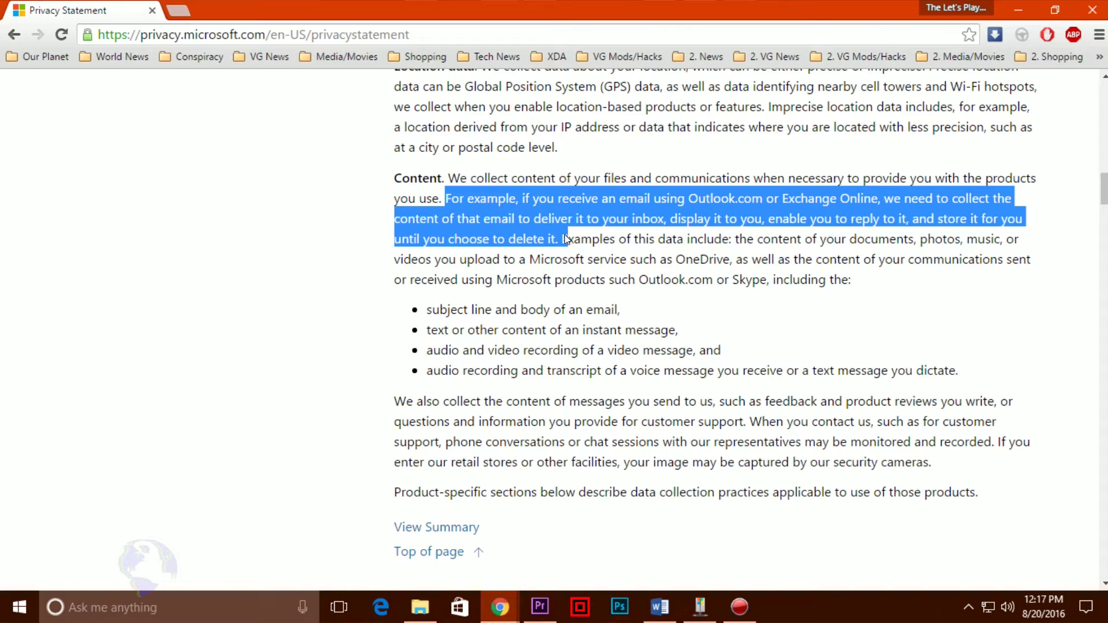
pyautogui.click(610, 241)
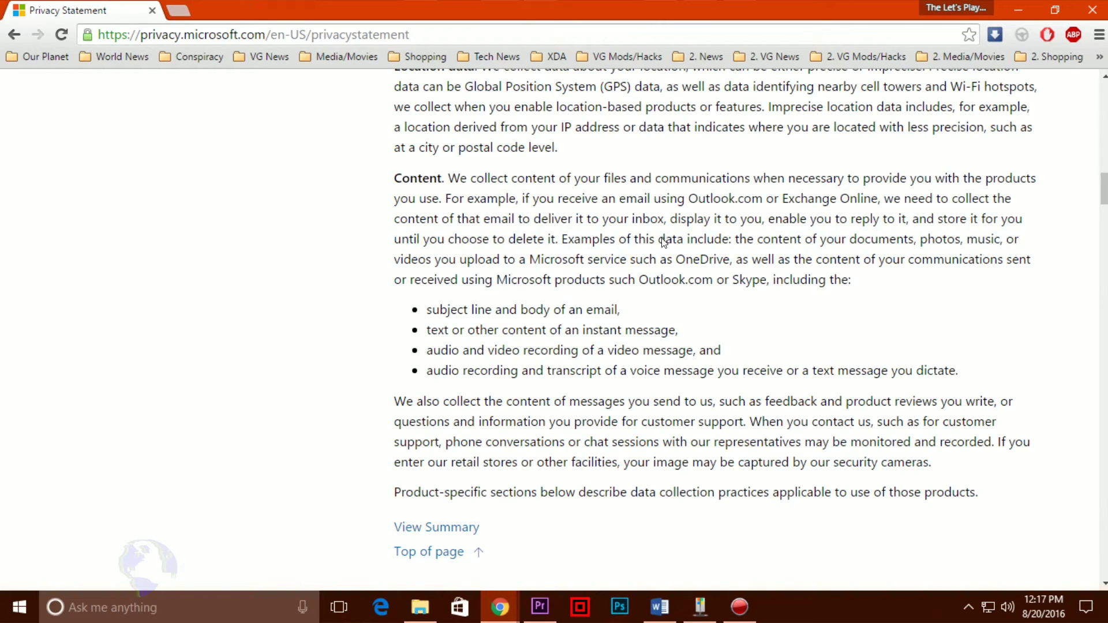
pyautogui.moveTo(677, 239); pyautogui.dragTo(736, 262)
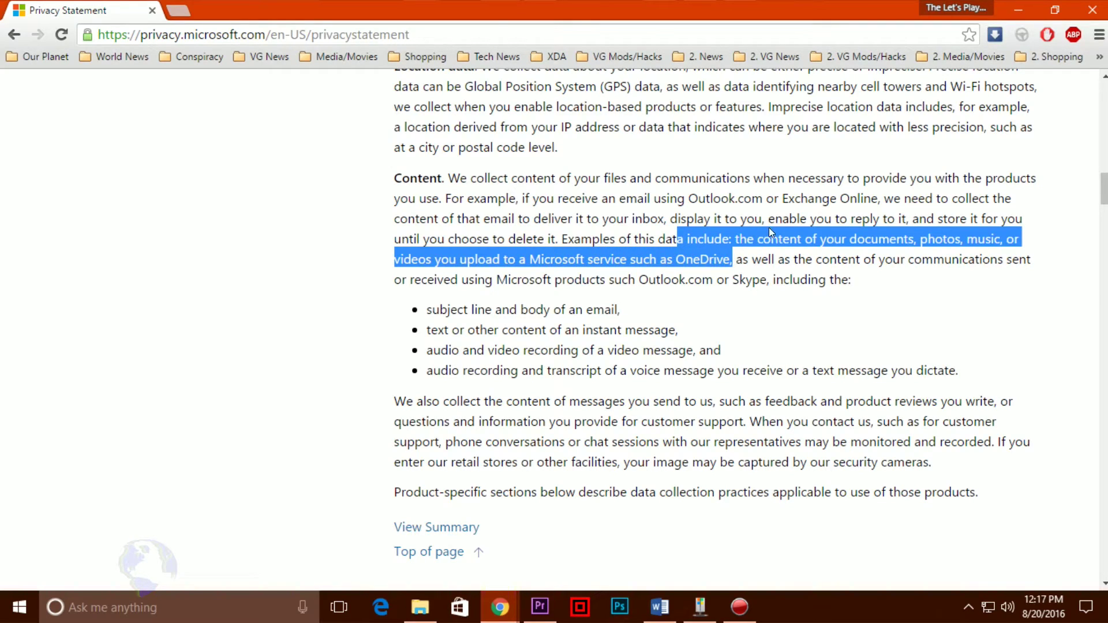
pyautogui.click(790, 267)
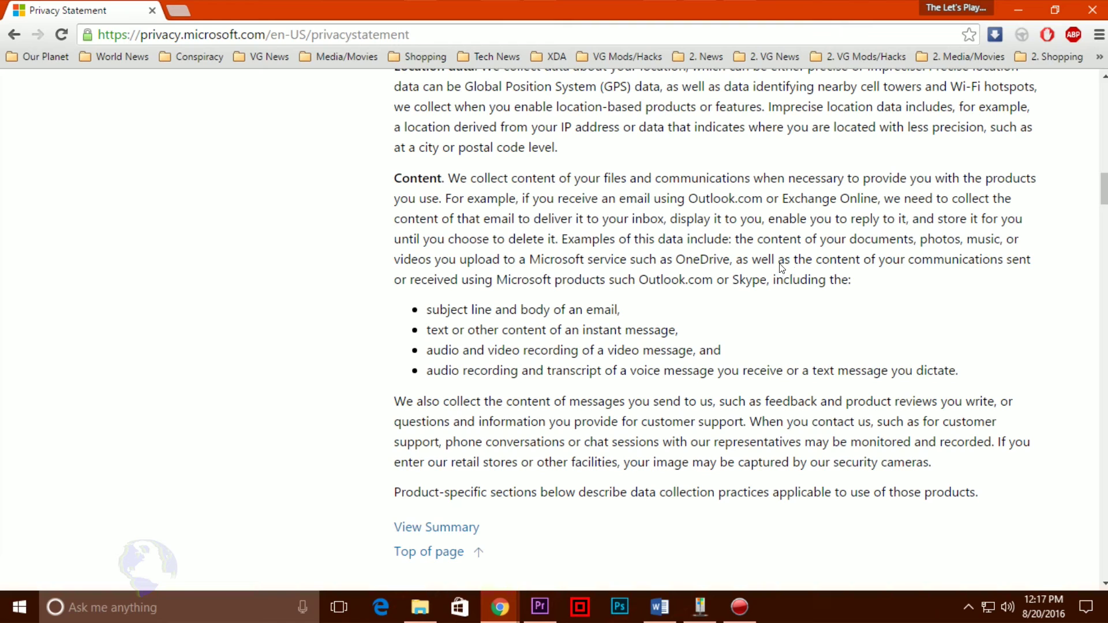
# Highlight each of the four Content bullets on emails, instant messages, video messages and voice messages, and continue to How We Use Personal Data
pyautogui.moveTo(648, 314); pyautogui.dragTo(431, 314)
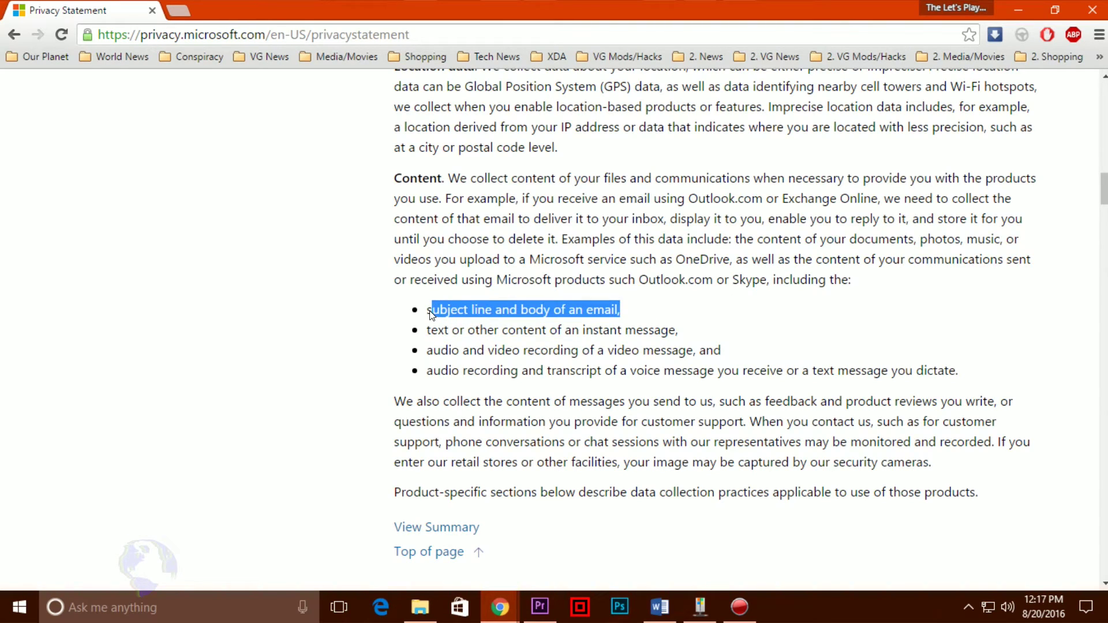
pyautogui.moveTo(679, 330); pyautogui.dragTo(430, 335)
pyautogui.moveTo(726, 353); pyautogui.dragTo(426, 354)
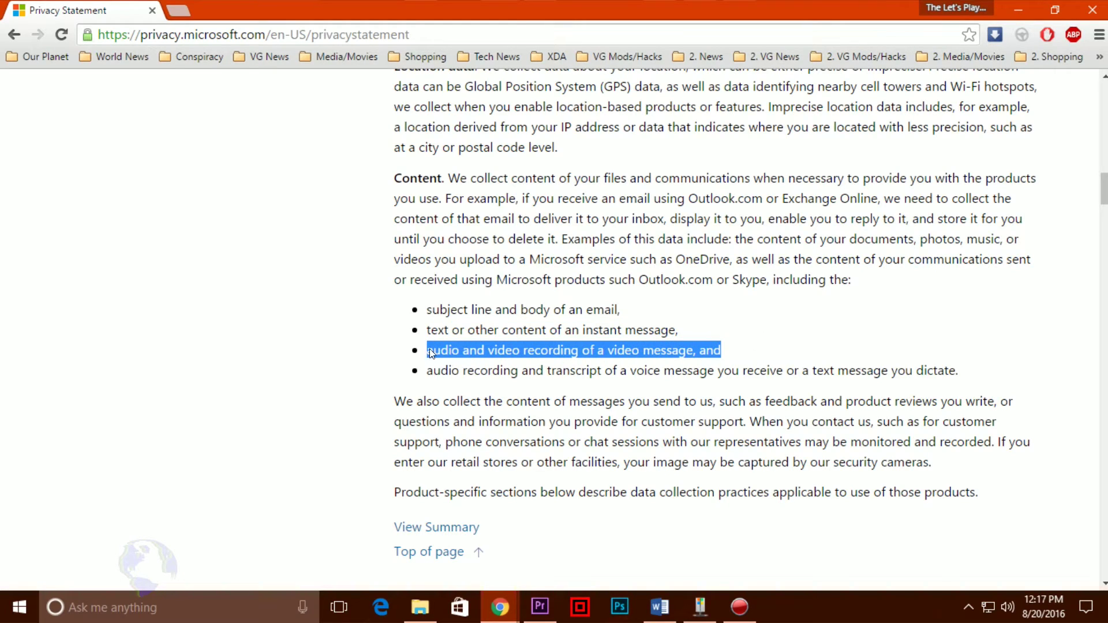
pyautogui.moveTo(959, 372); pyautogui.dragTo(426, 367)
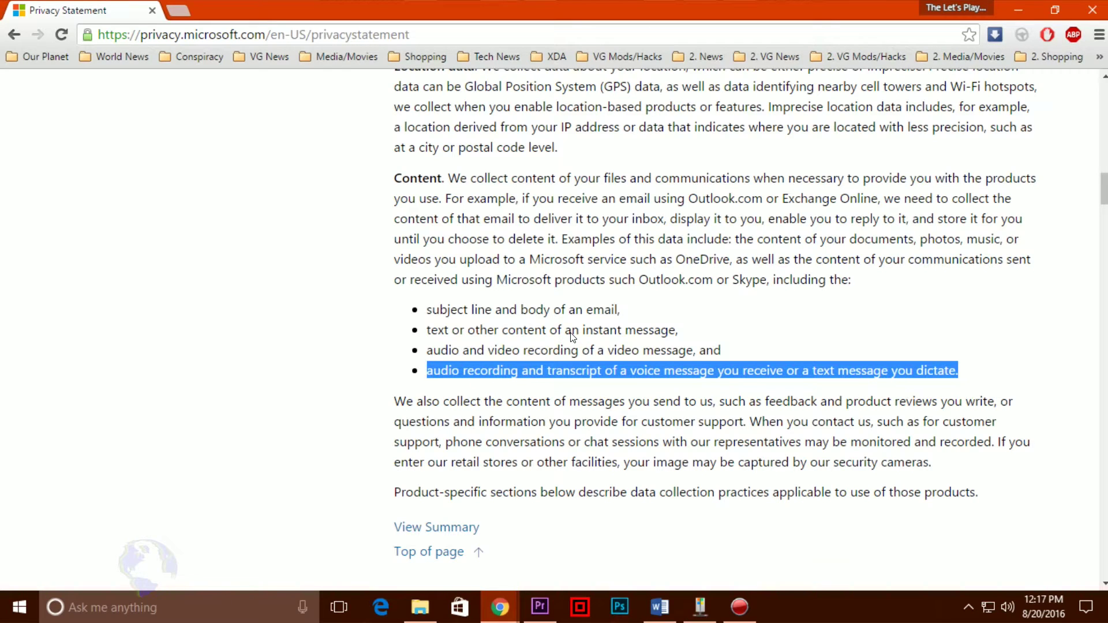
pyautogui.scroll(-2, 570, 338)
pyautogui.scroll(-1, 554, 341)
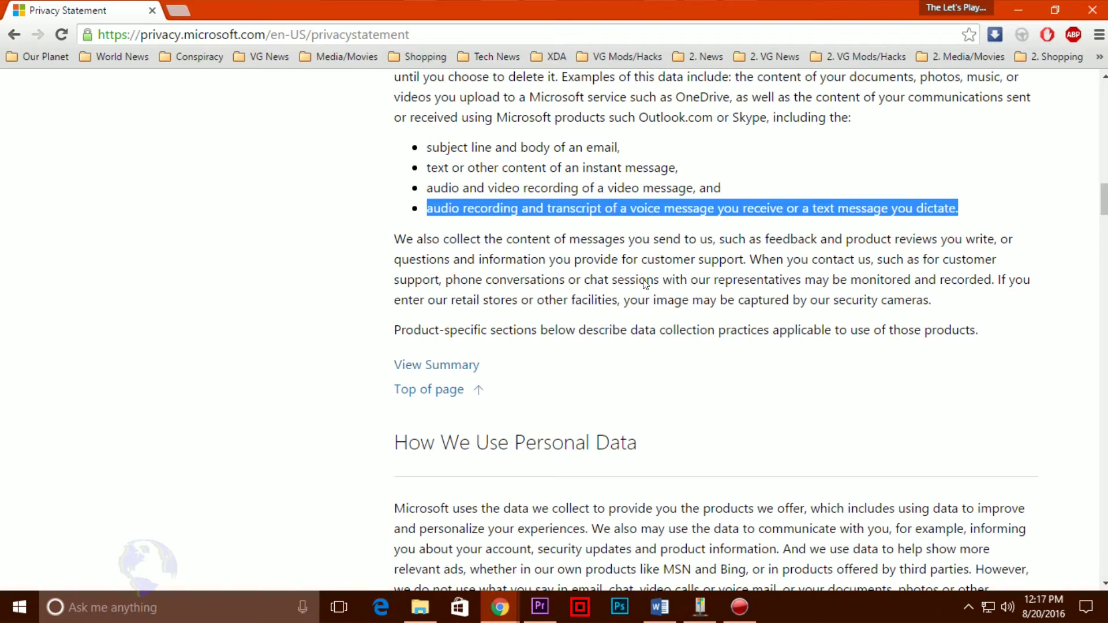
# Highlight the How We Use Personal Data text on communicating about your account, followed by the text on showing more relevant ads
pyautogui.scroll(-3, 645, 283)
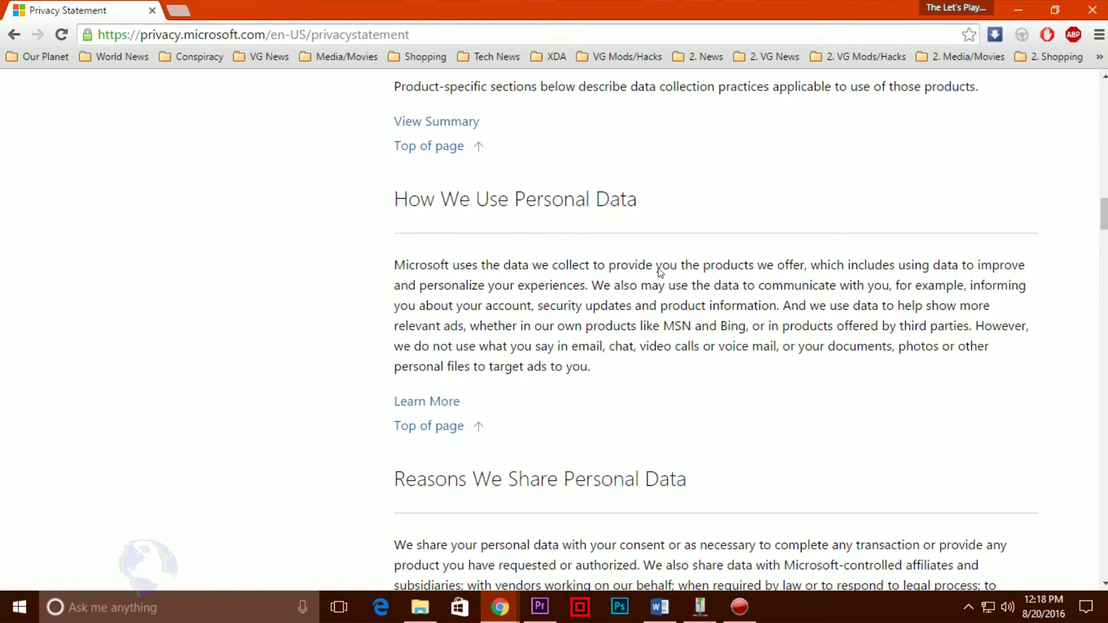
pyautogui.moveTo(590, 288); pyautogui.dragTo(531, 309)
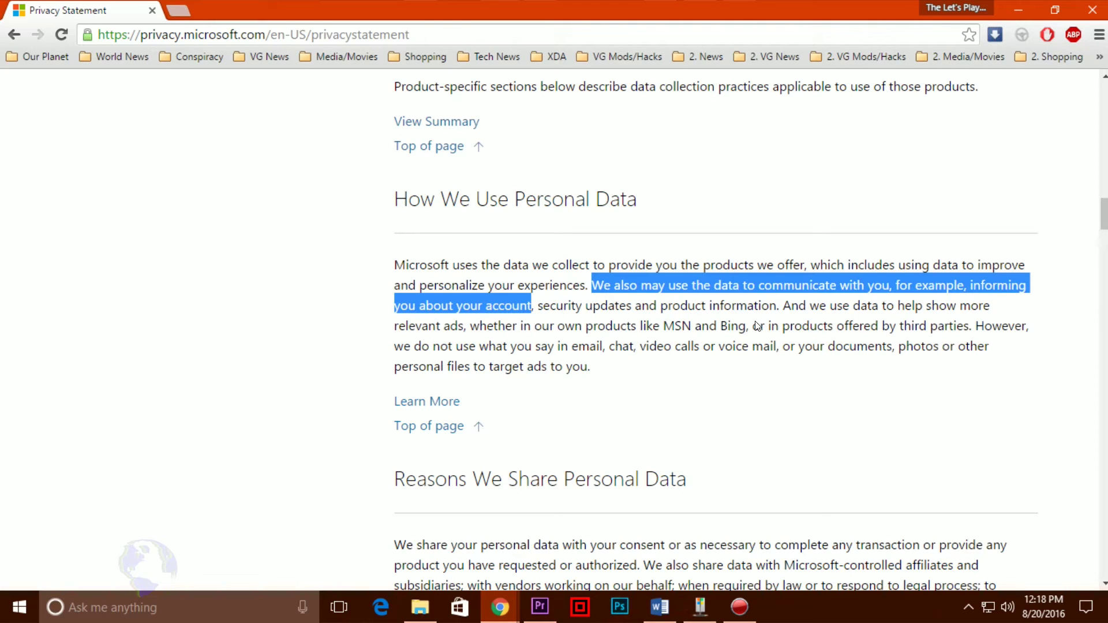
pyautogui.click(803, 307)
pyautogui.moveTo(784, 307); pyautogui.dragTo(464, 330)
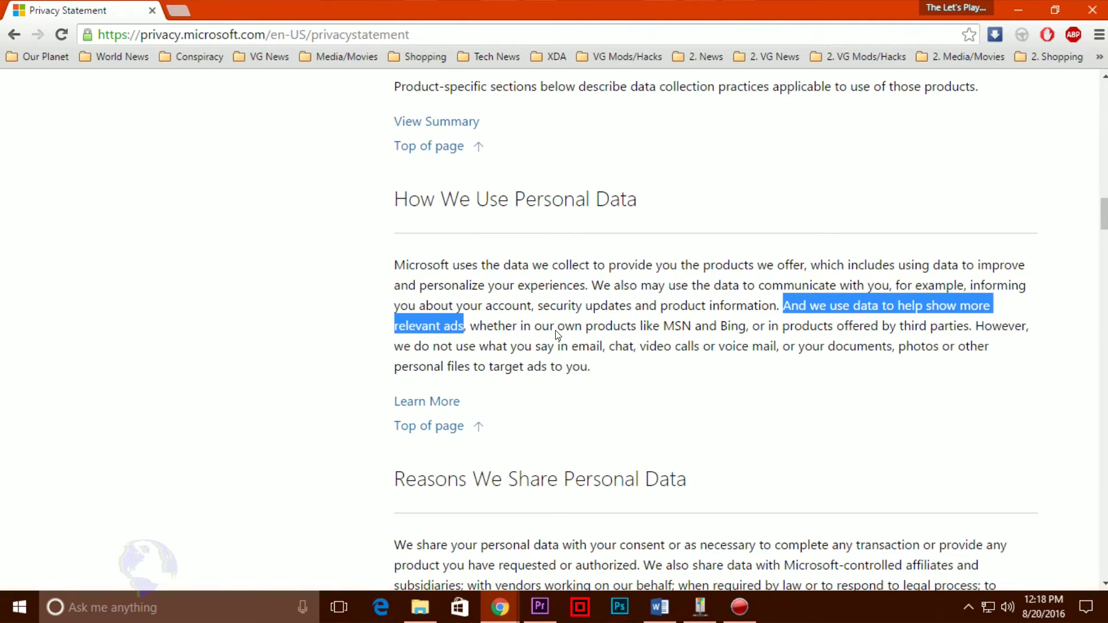
# Highlight the Reasons We Share Personal Data sentence on consent and transactions, followed by the clause on Microsoft-controlled affiliates and subsidiaries
pyautogui.scroll(-4, 558, 334)
pyautogui.scroll(-2, 557, 334)
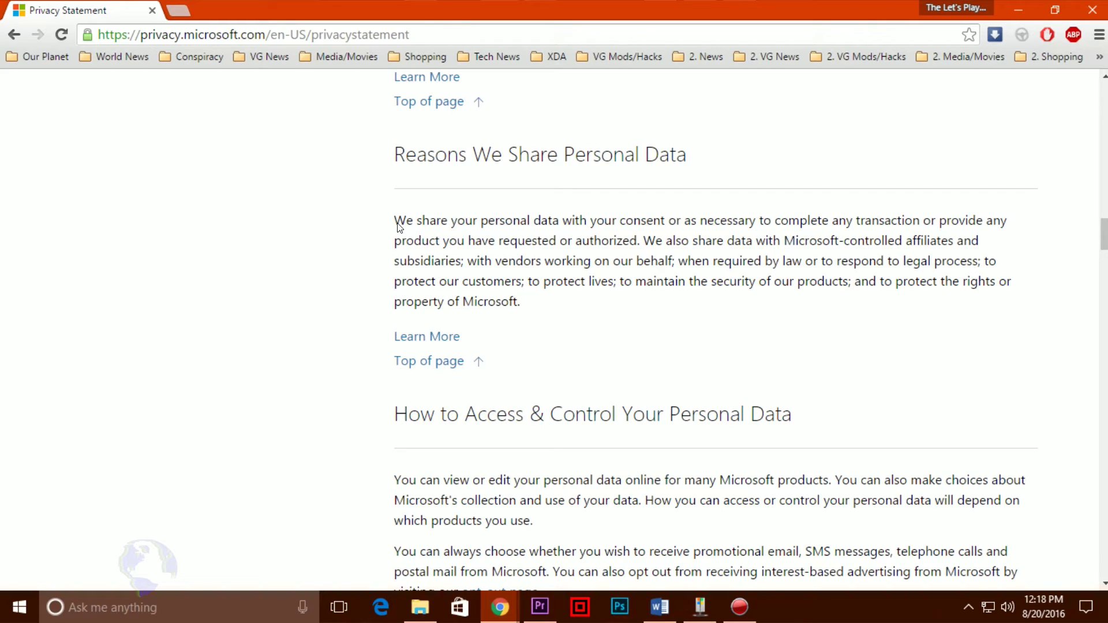
pyautogui.moveTo(394, 222); pyautogui.dragTo(639, 244)
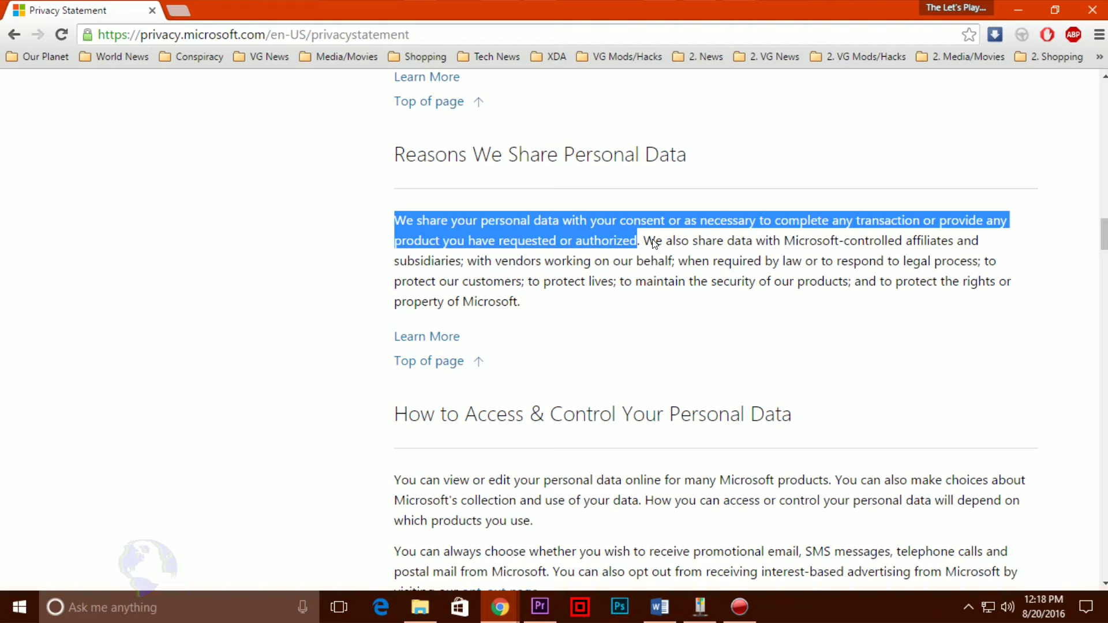
pyautogui.click(654, 243)
pyautogui.moveTo(643, 242); pyautogui.dragTo(460, 260)
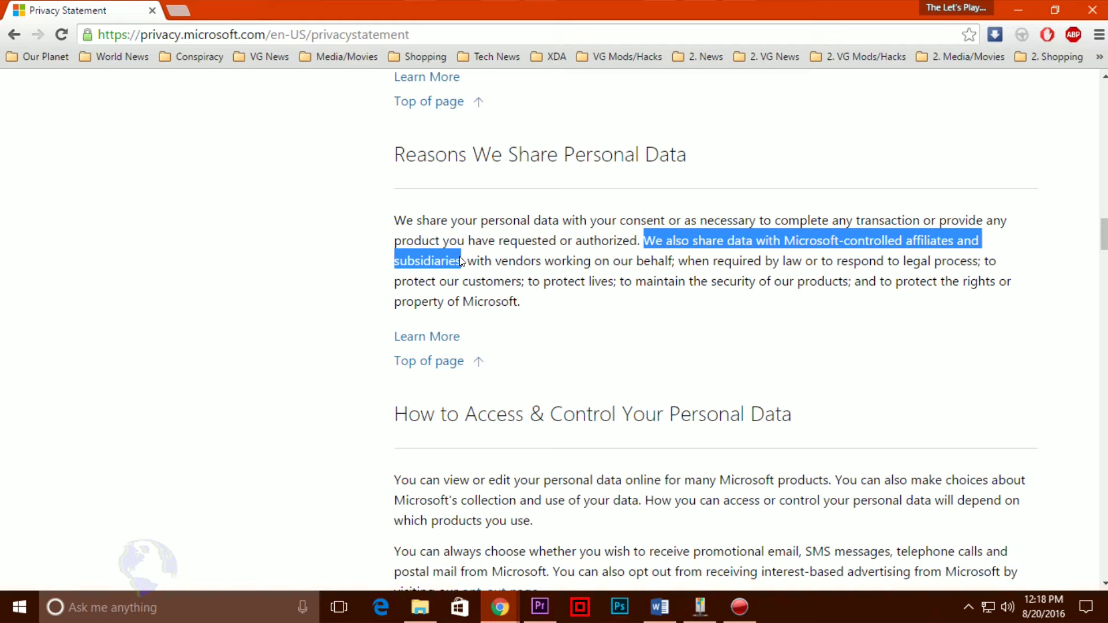
pyautogui.moveTo(460, 260); pyautogui.dragTo(467, 263)
pyautogui.scroll(-1, 465, 270)
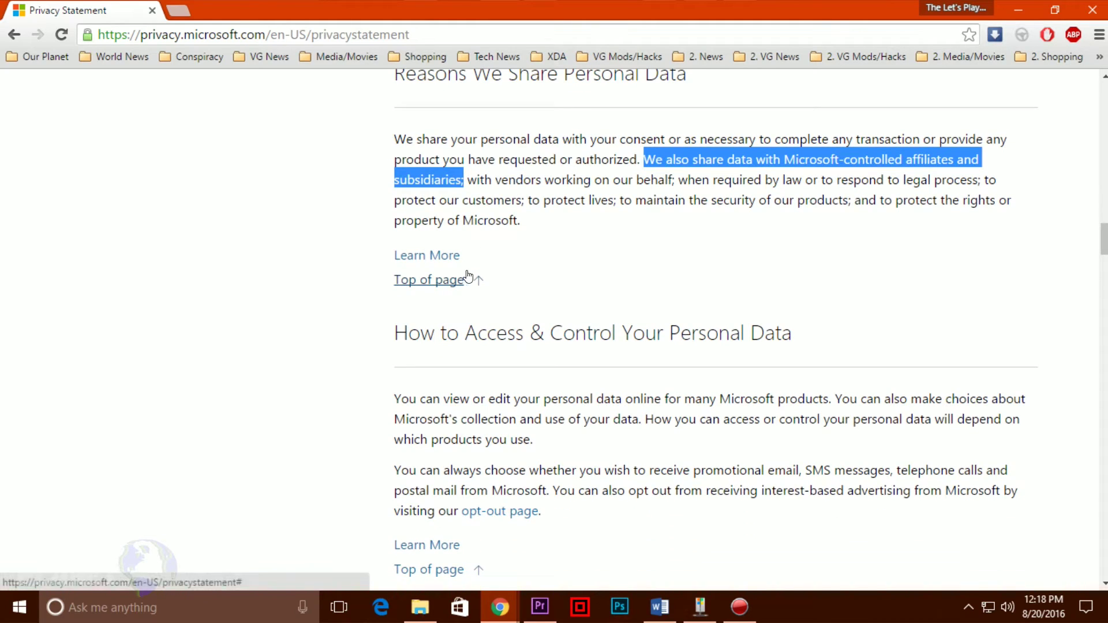
# Expand Reasons We Share Personal Data and highlight the passages on sharing payment data with banks and on vendor requirements and corporate transactions
pyautogui.click(440, 256)
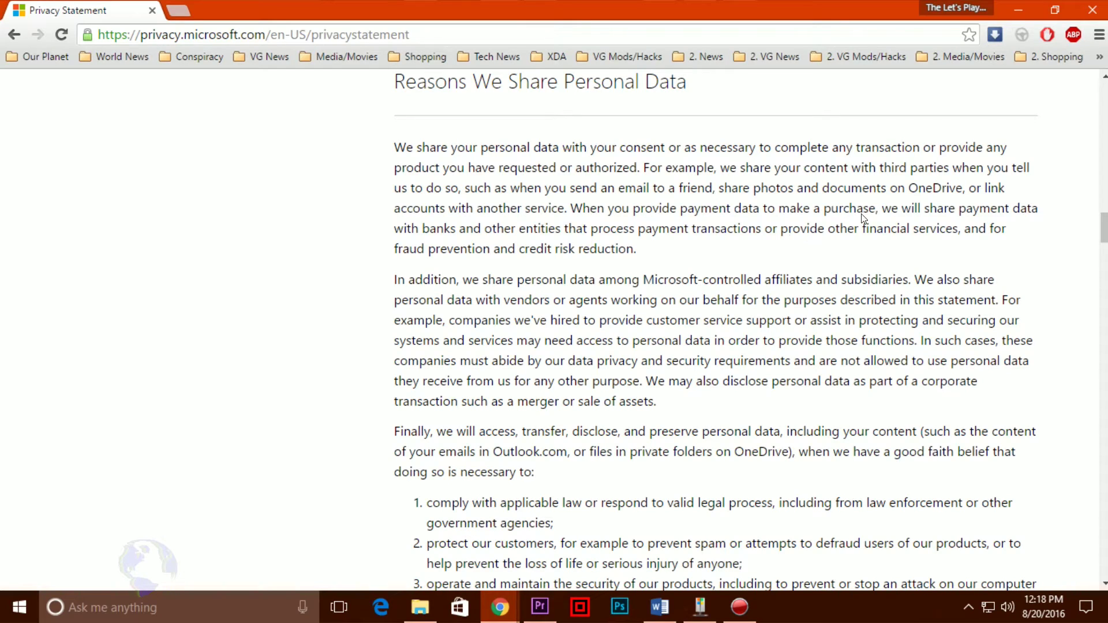
pyautogui.moveTo(885, 211); pyautogui.dragTo(657, 254)
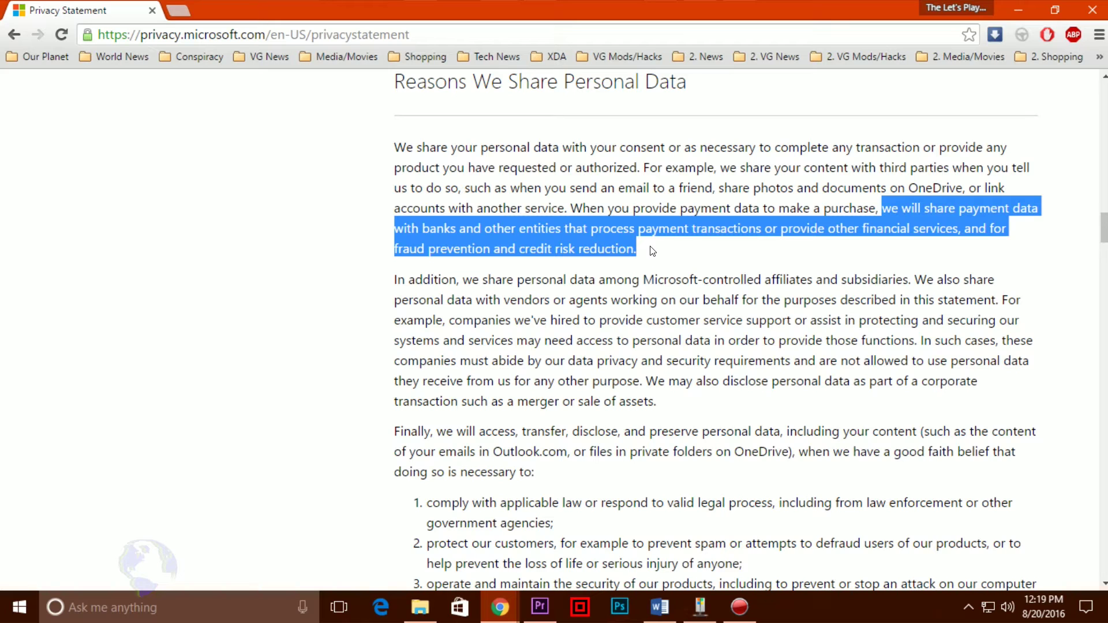
pyautogui.scroll(-1, 652, 250)
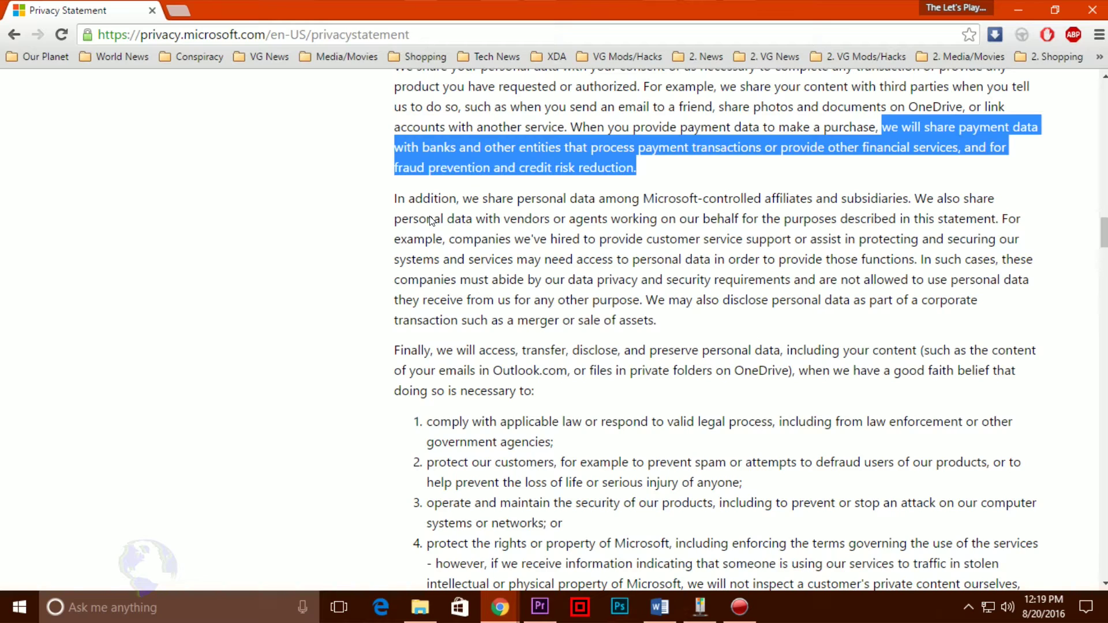
pyautogui.scroll(-1, 430, 220)
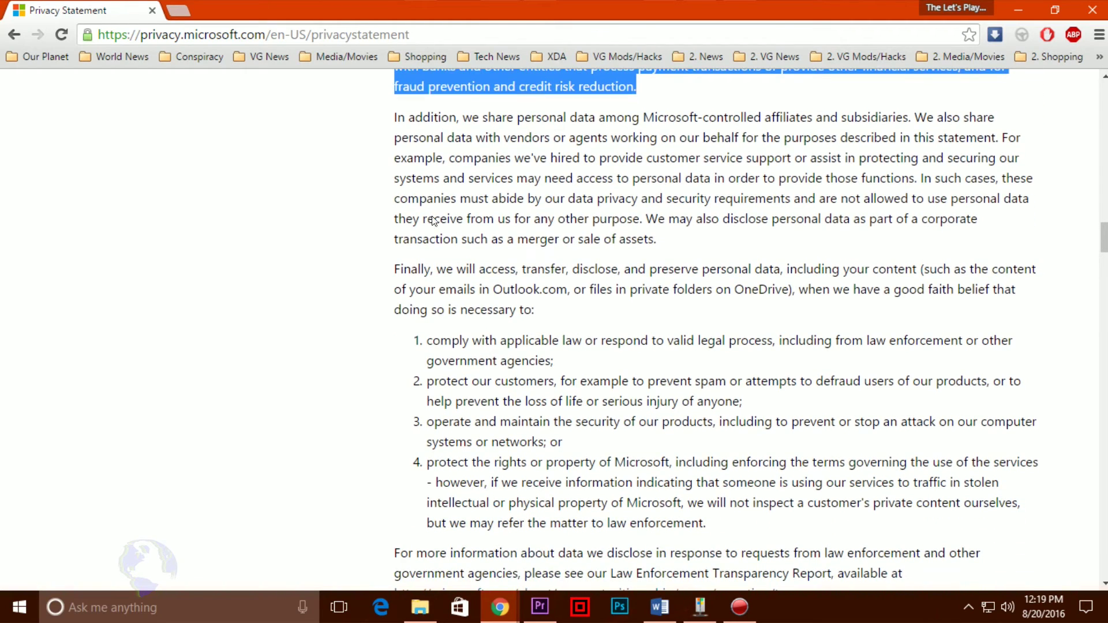
pyautogui.moveTo(921, 179); pyautogui.dragTo(664, 244)
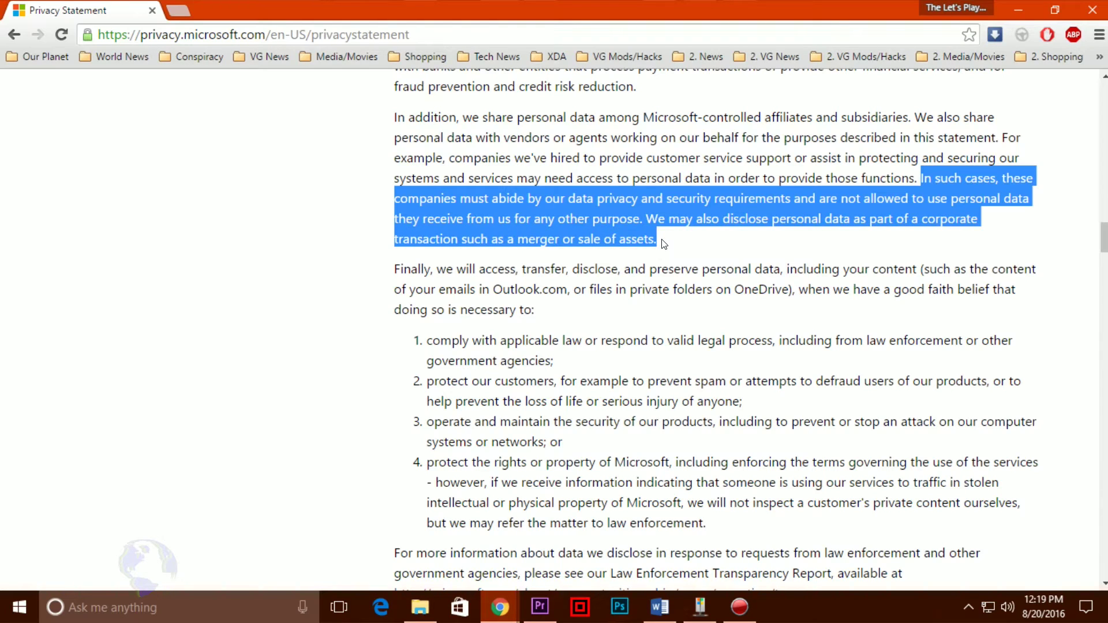
# Highlight the paragraph on accessing, disclosing and preserving personal data, along with the numbered reasons on legal compliance and product security
pyautogui.moveTo(385, 269); pyautogui.dragTo(527, 312)
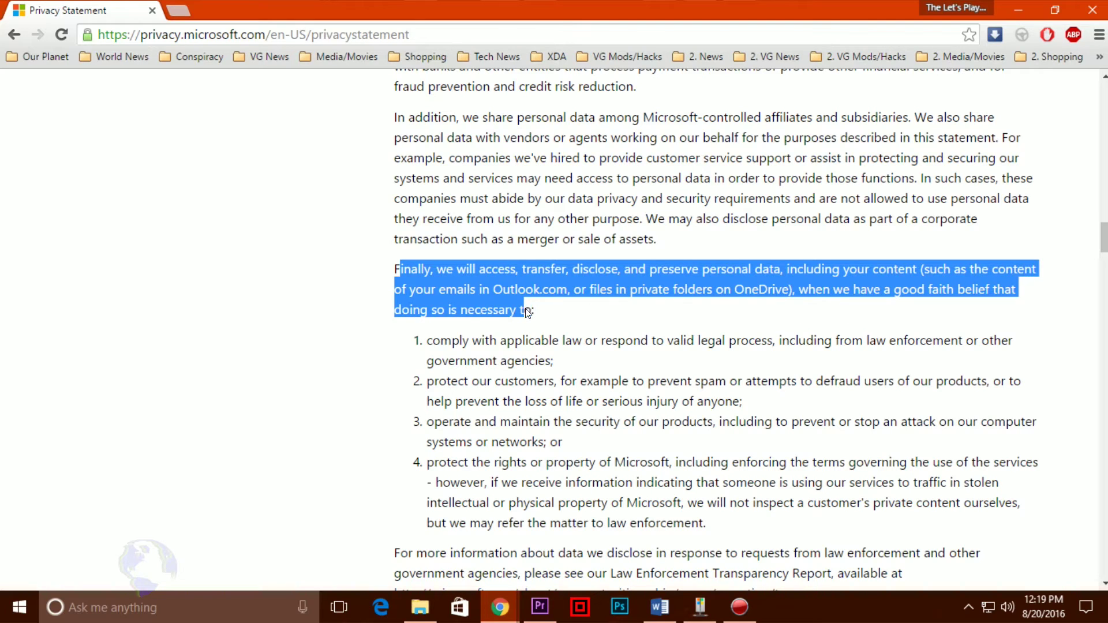
pyautogui.scroll(-1, 591, 319)
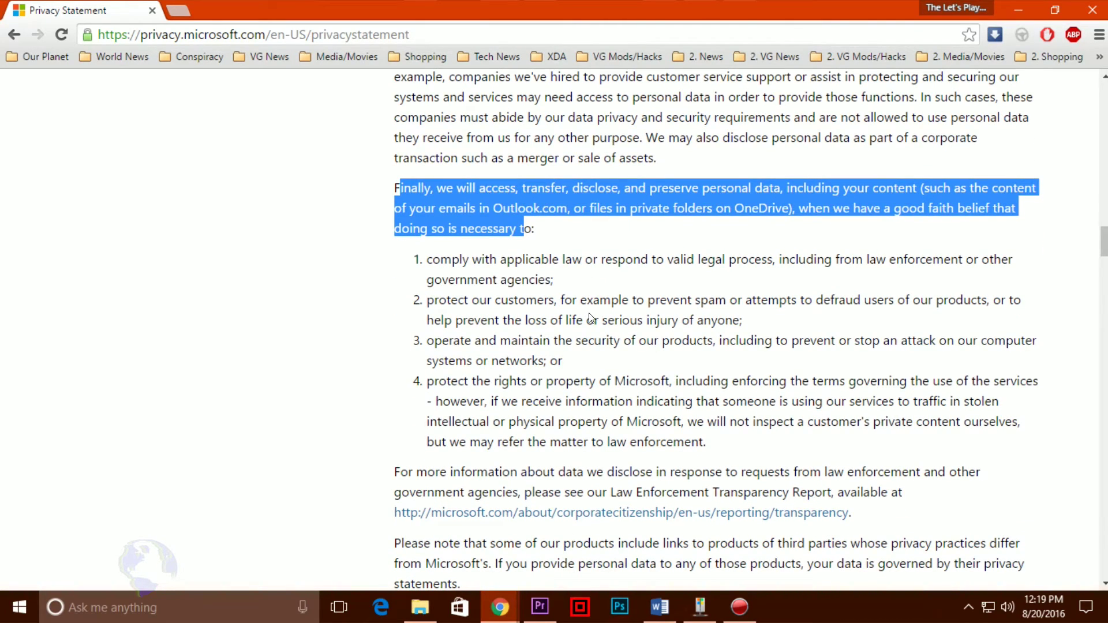
pyautogui.scroll(-1, 591, 318)
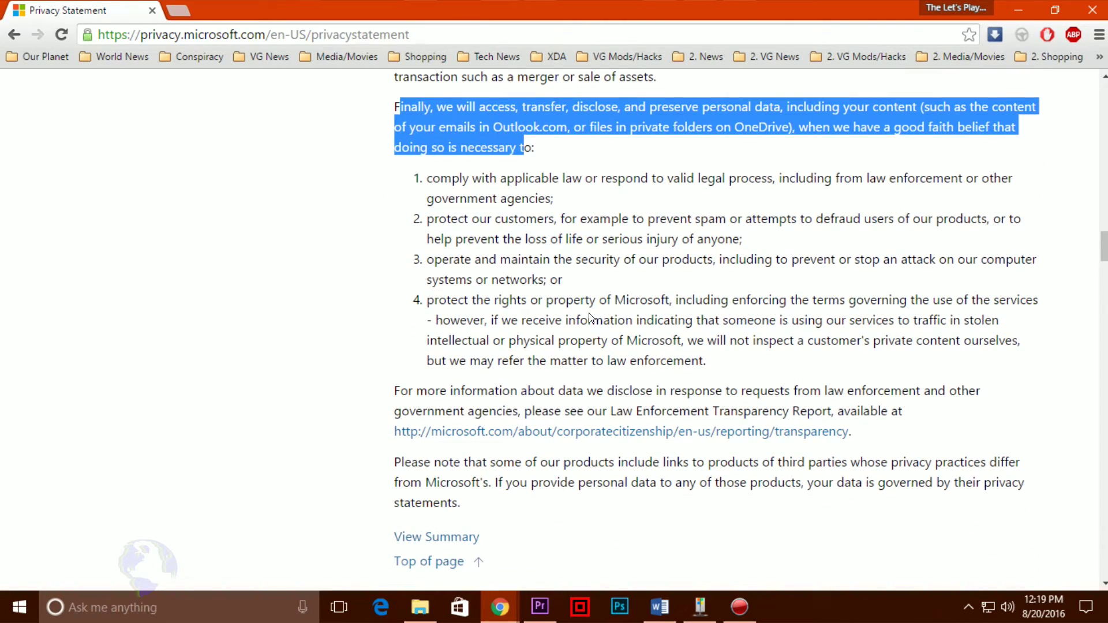
pyautogui.click(543, 191)
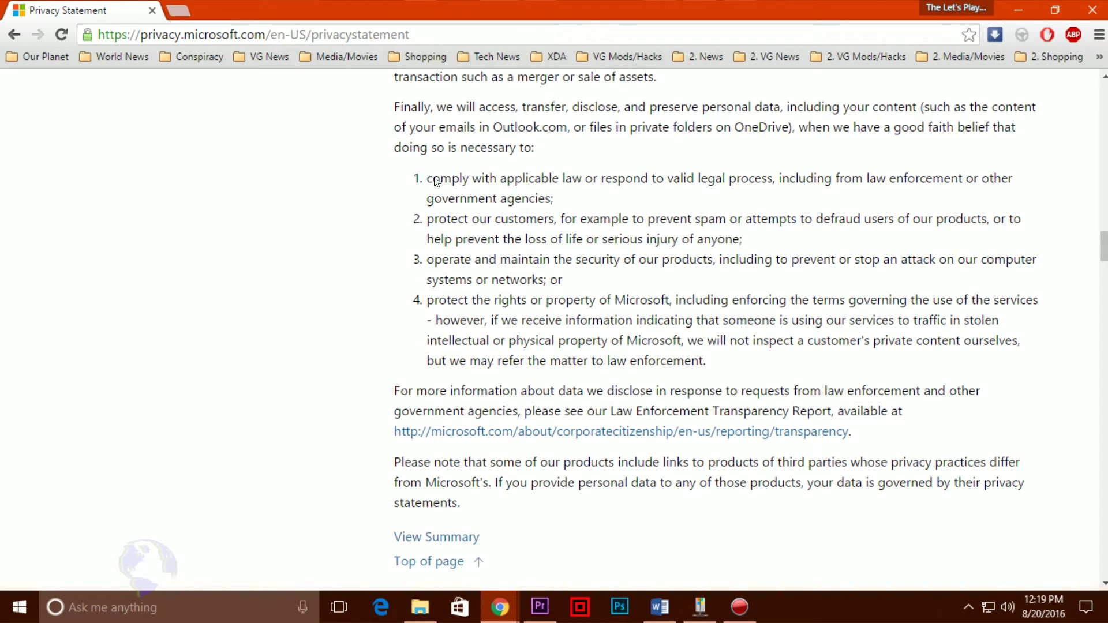
pyautogui.moveTo(432, 180); pyautogui.dragTo(999, 196)
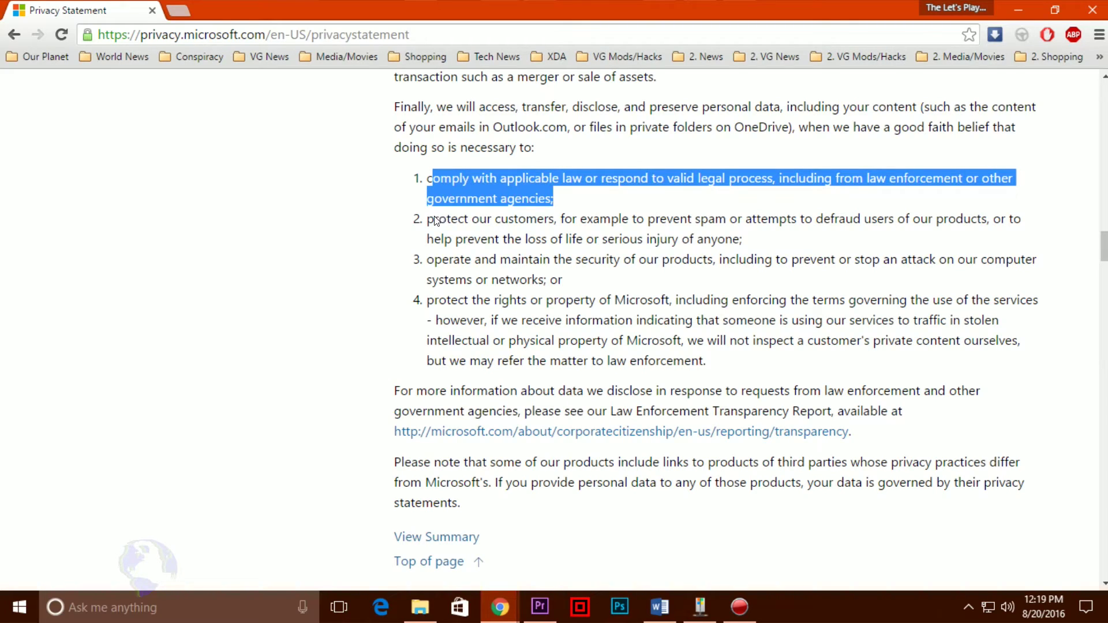
pyautogui.moveTo(436, 259); pyautogui.dragTo(821, 282)
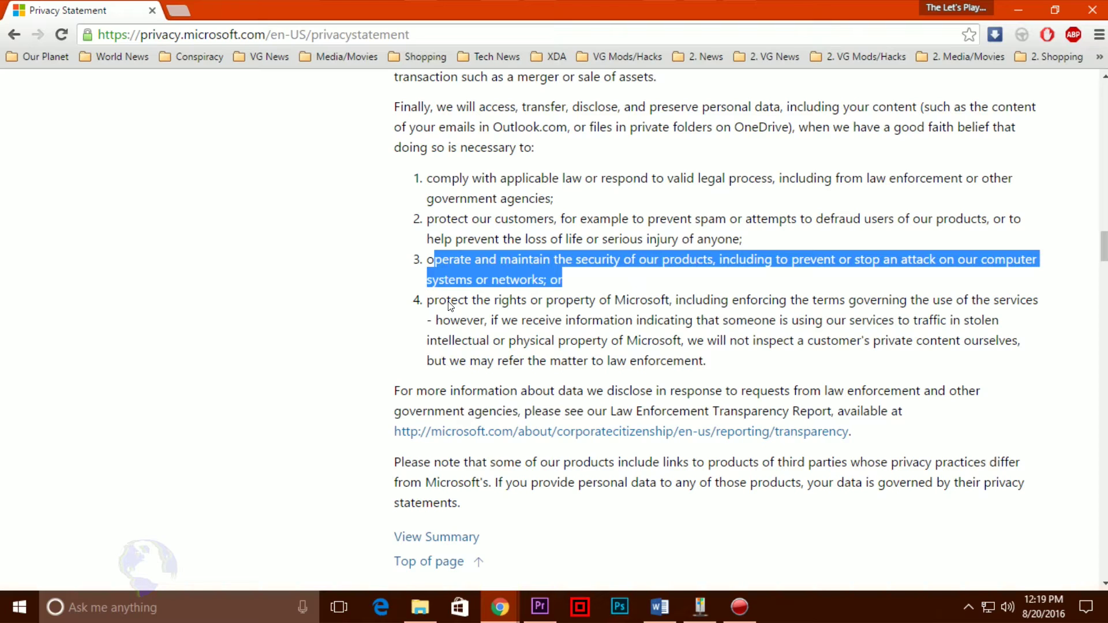
# Highlight the fourth reason's text on trafficking in stolen Microsoft property and referring the matter to law enforcement
pyautogui.scroll(-1, 449, 306)
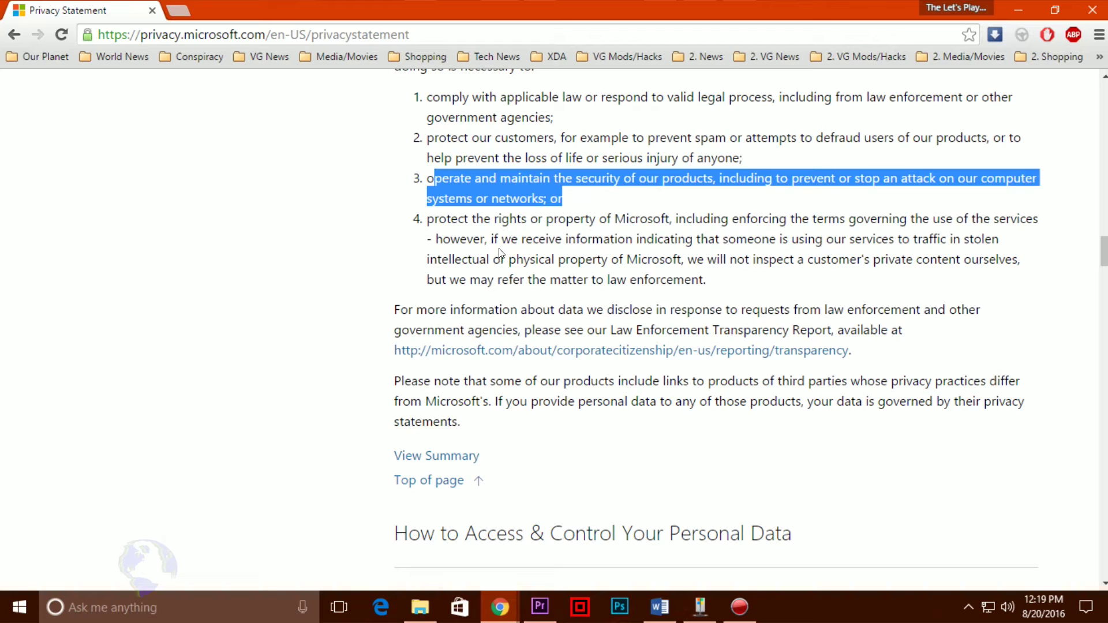
pyautogui.moveTo(499, 248); pyautogui.dragTo(837, 254)
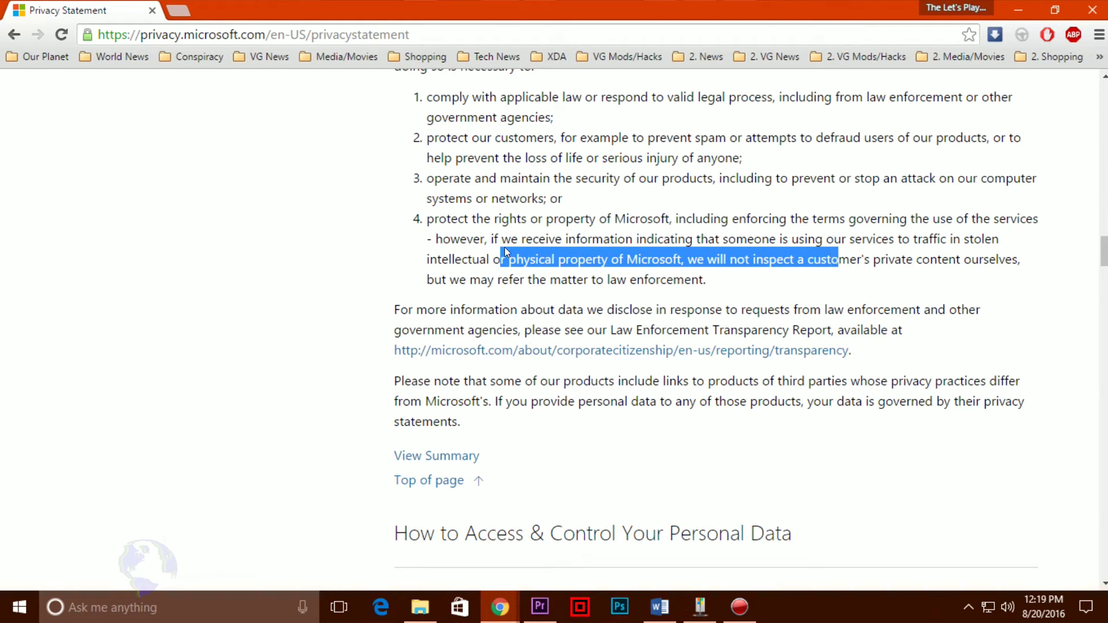
pyautogui.moveTo(437, 242); pyautogui.dragTo(1025, 283)
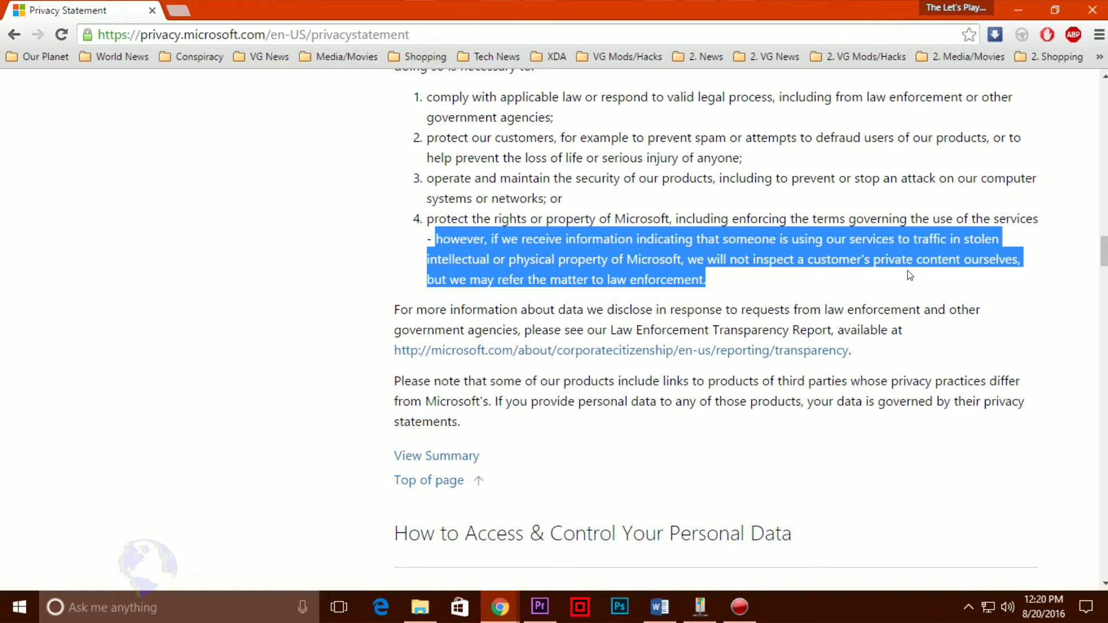
# Collapse Reasons We Share Personal Data to its summary and go to How to Access & Control Your Personal Data
pyautogui.scroll(-2, 842, 272)
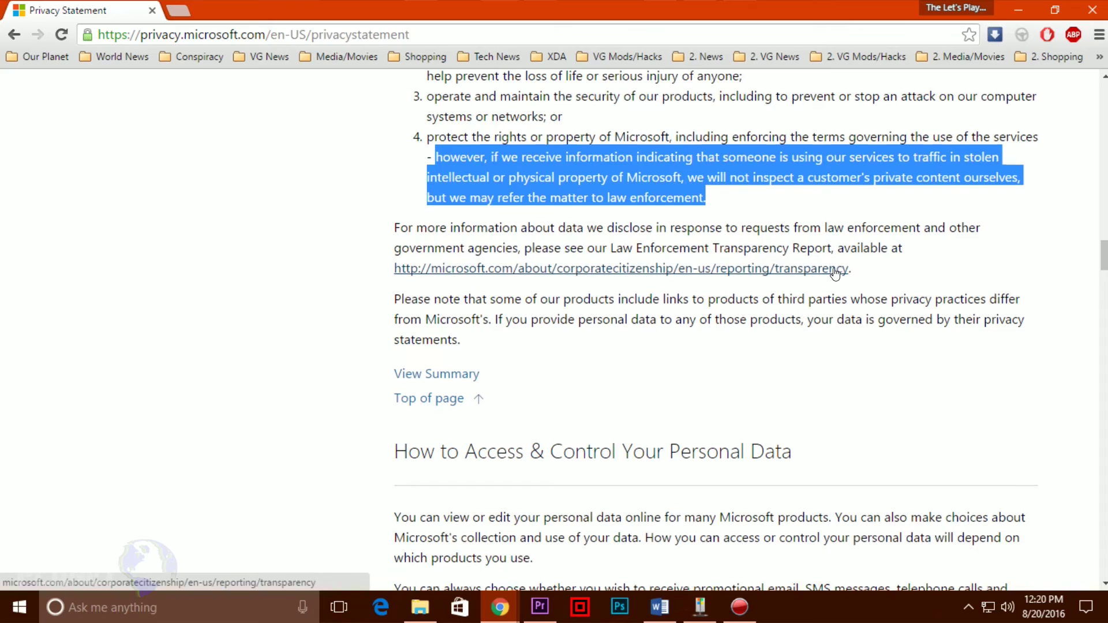
pyautogui.click(463, 293)
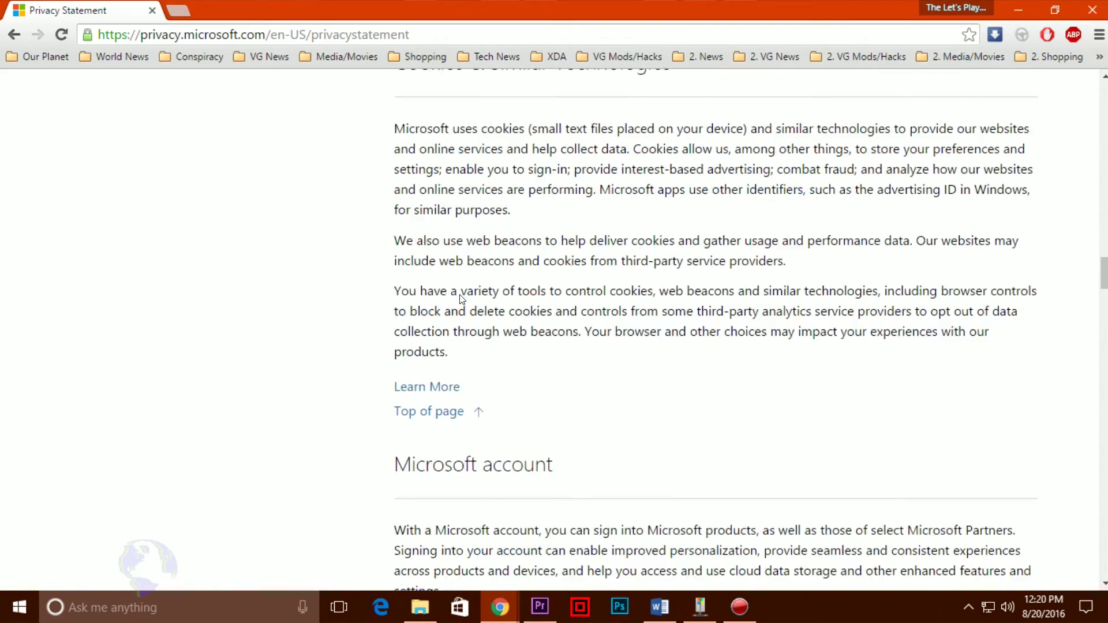
pyautogui.scroll(-7, 628, 271)
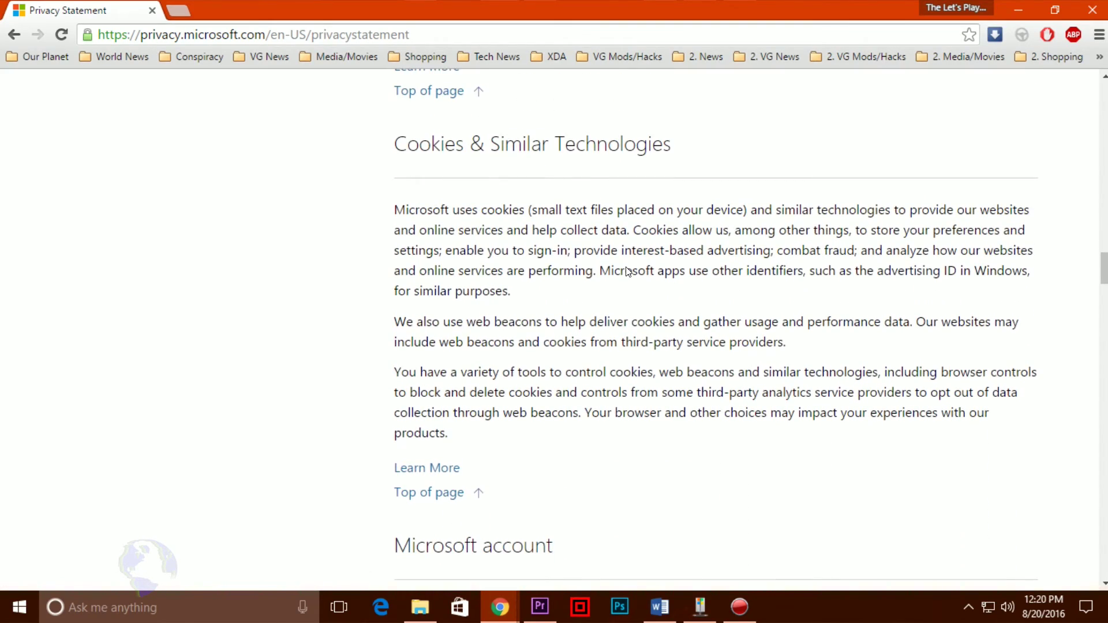
pyautogui.scroll(11, 627, 271)
pyautogui.scroll(-5, 628, 271)
pyautogui.scroll(-2, 627, 265)
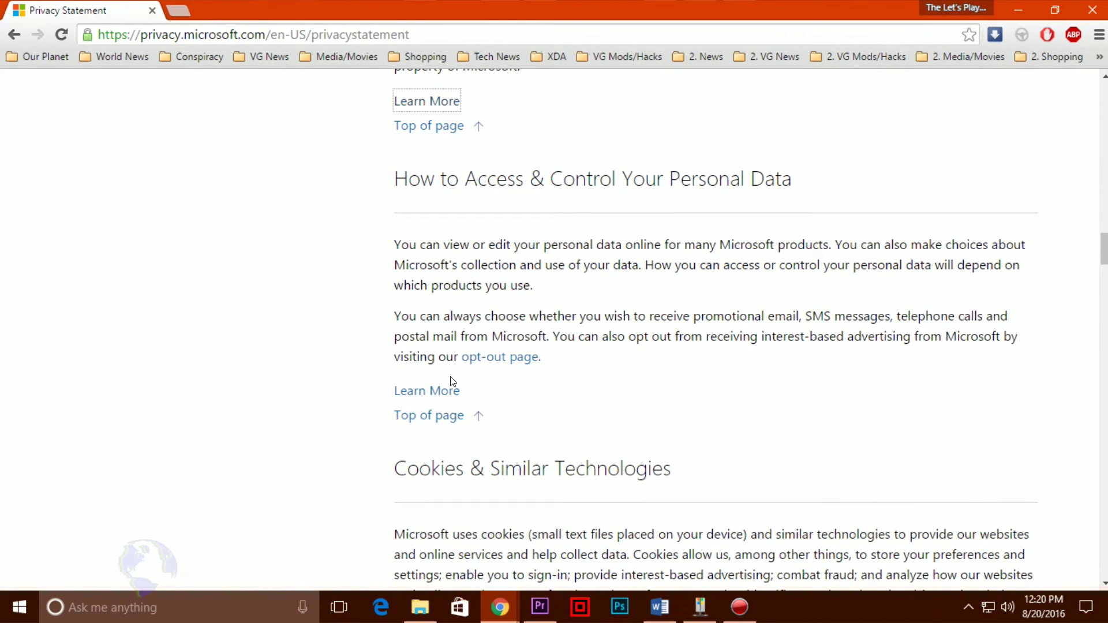
# Expand How to Access & Control Your Personal Data and highlight the Microsoft account text on accessing or editing profile and payment information
pyautogui.click(454, 390)
pyautogui.scroll(-2, 454, 390)
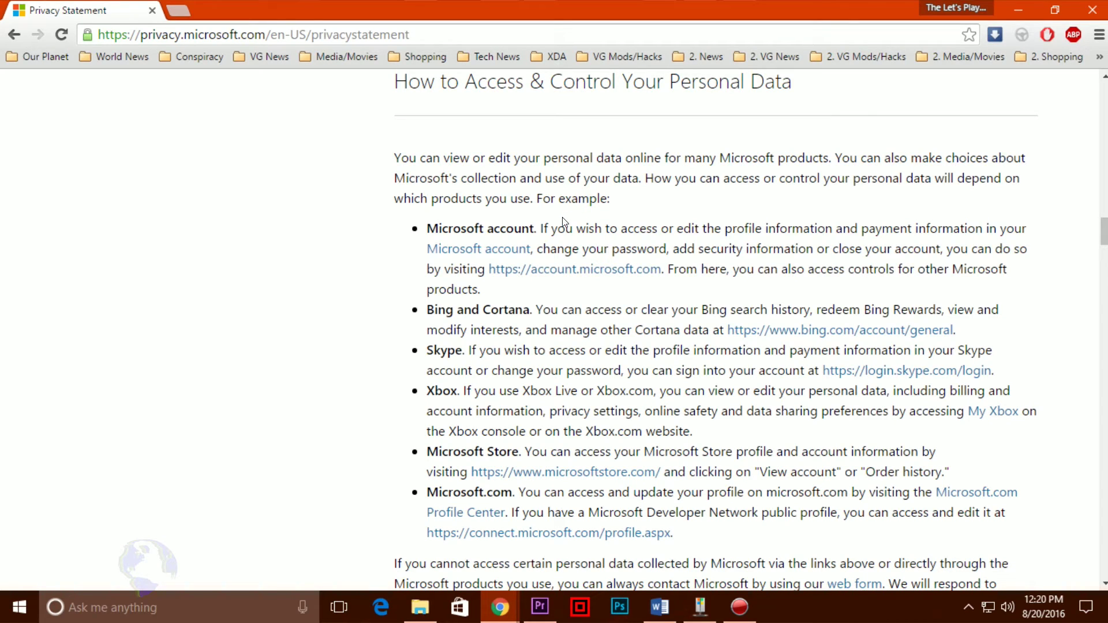
pyautogui.moveTo(537, 229); pyautogui.dragTo(1029, 228)
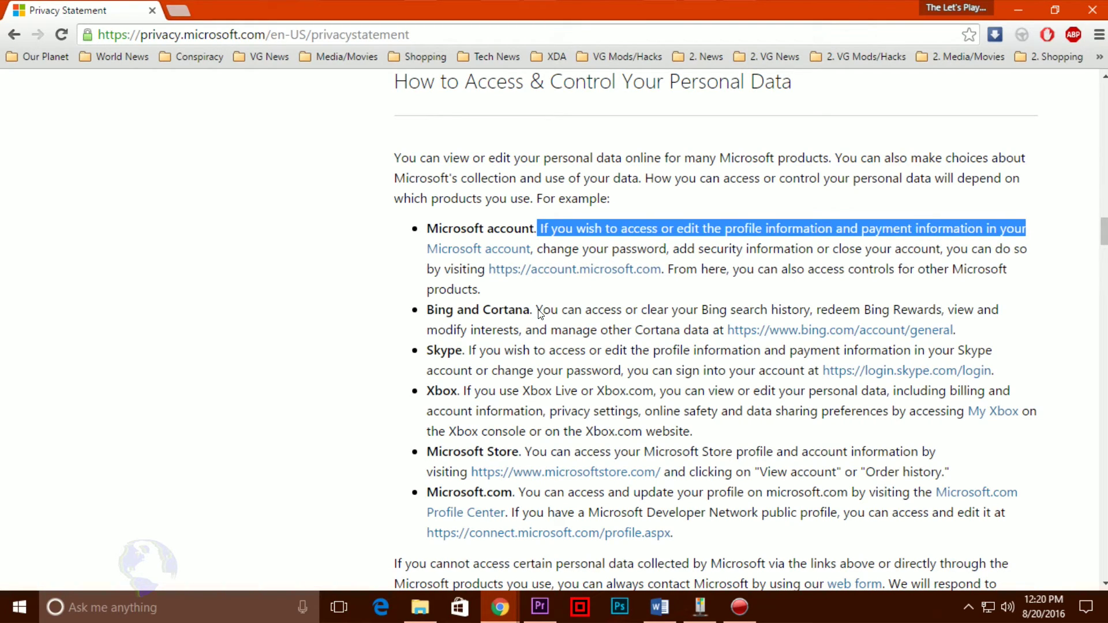
# Review the product-specific access options, communications preferences, advertising choices and browser-based controls through to Cookies & Similar Technologies
pyautogui.scroll(-3, 540, 315)
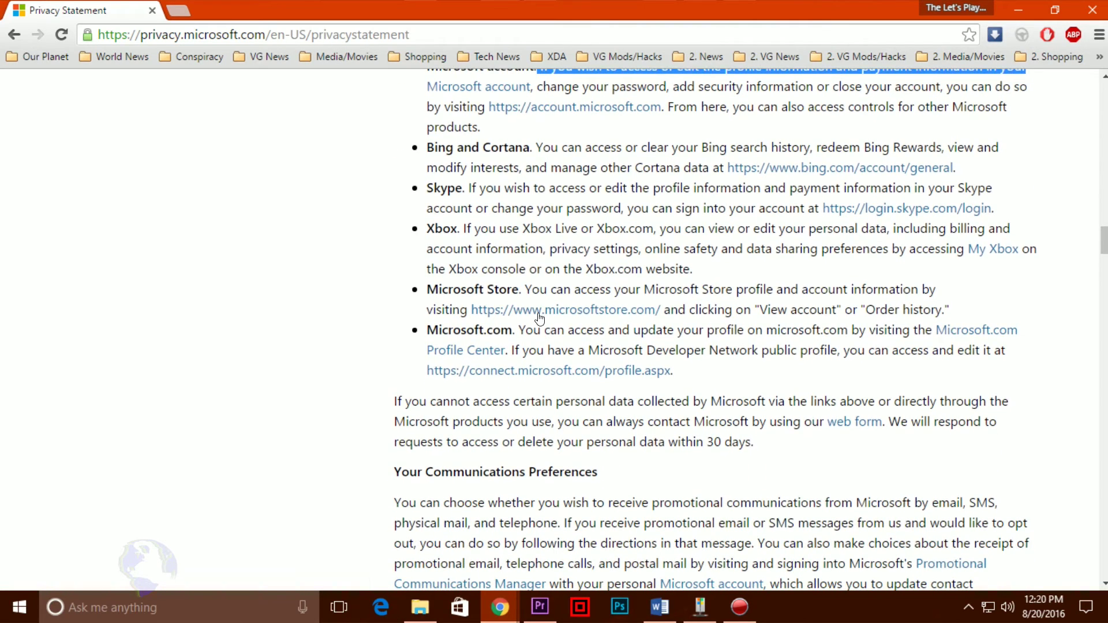
pyautogui.scroll(-1, 539, 316)
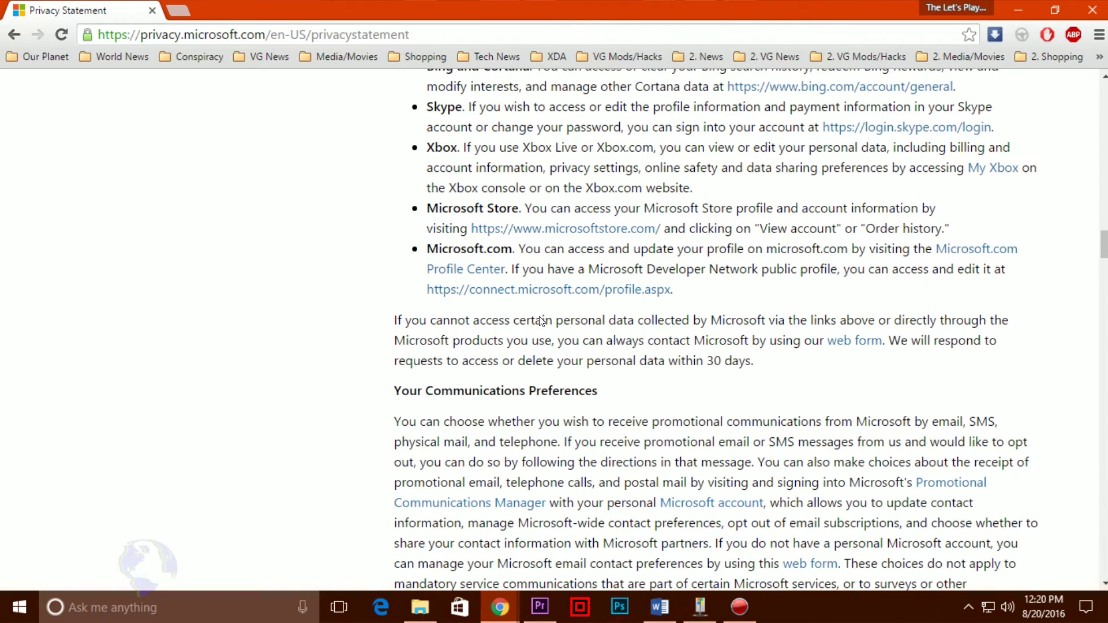
pyautogui.scroll(-1, 541, 320)
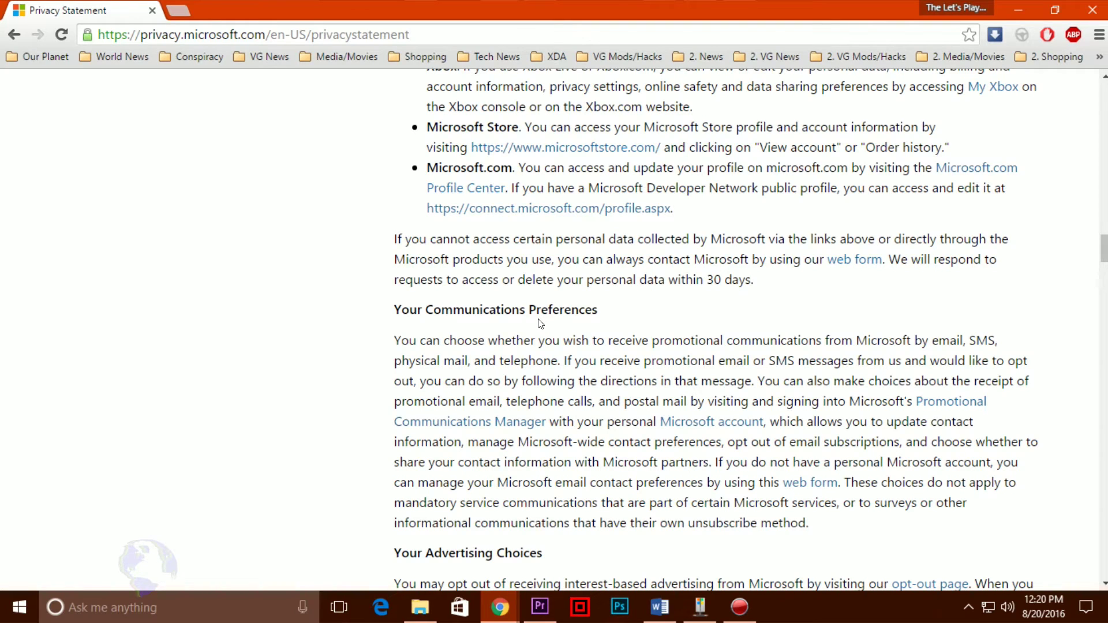
pyautogui.scroll(-2, 541, 323)
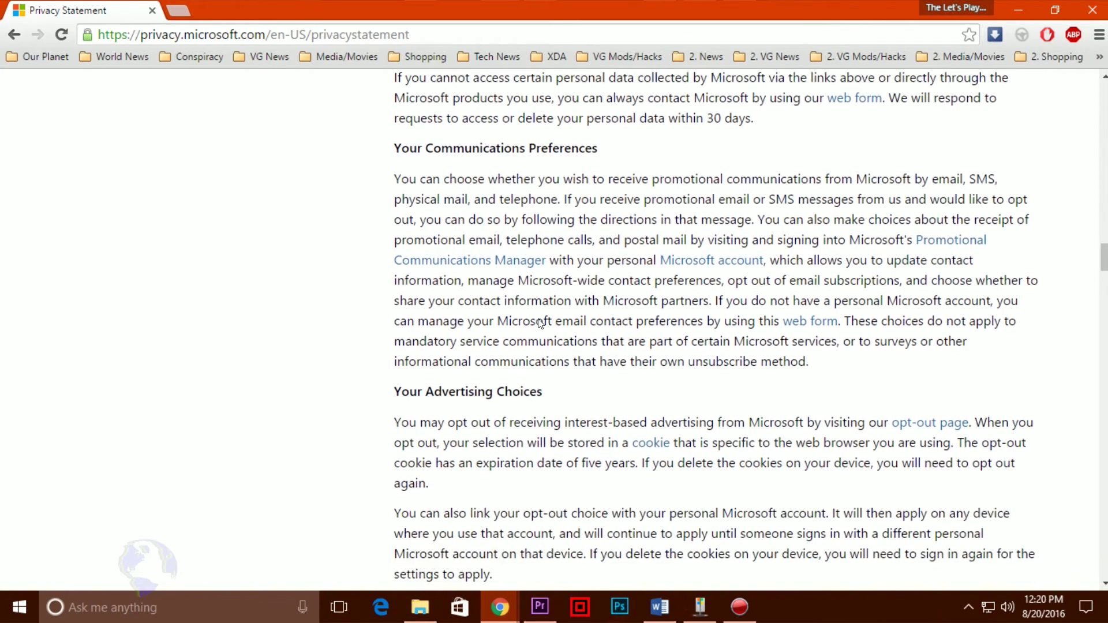
pyautogui.scroll(-3, 541, 323)
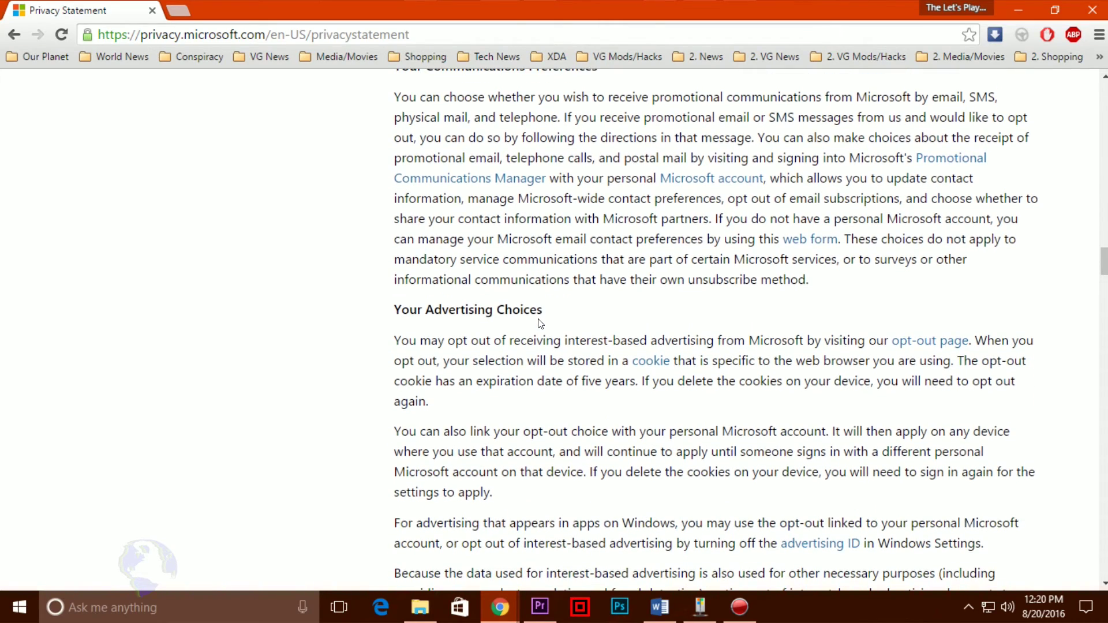
pyautogui.scroll(-4, 541, 323)
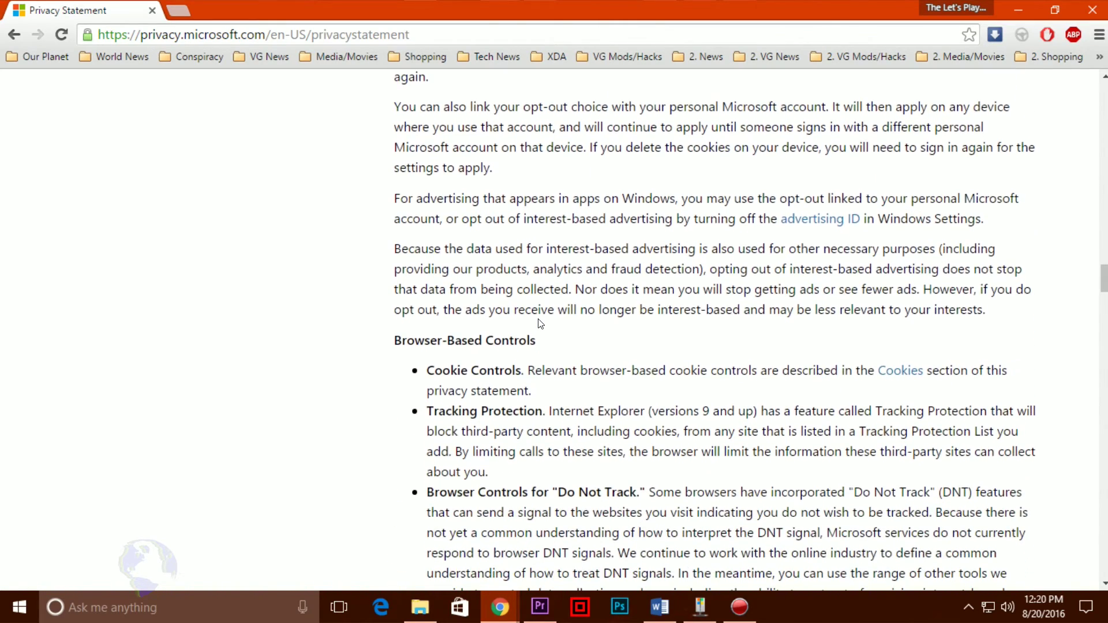
pyautogui.scroll(-1, 541, 323)
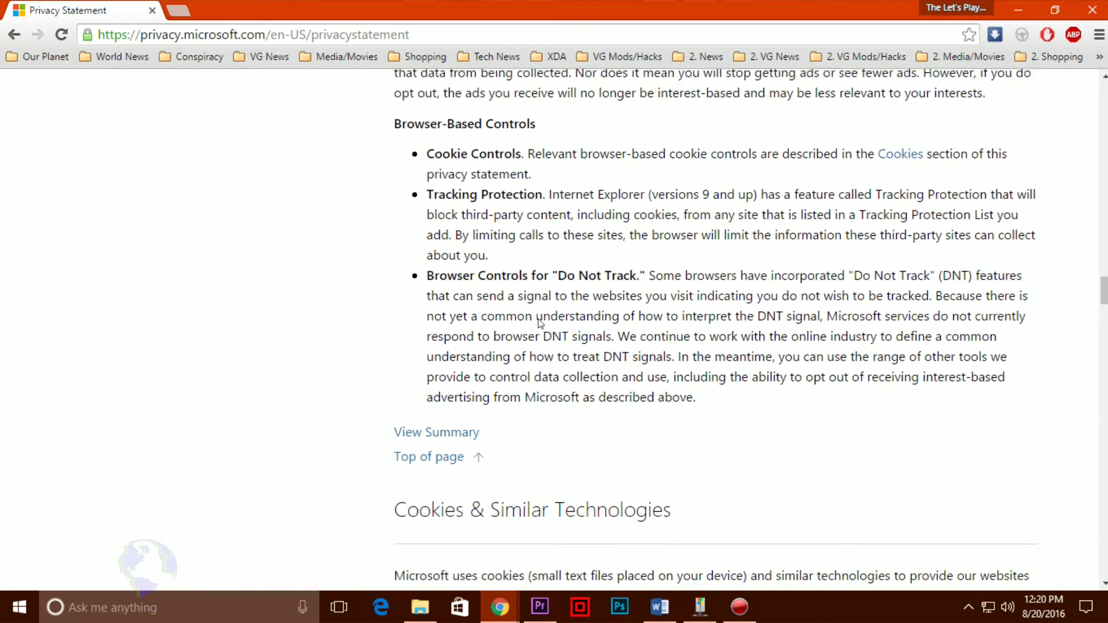
pyautogui.scroll(-4, 539, 323)
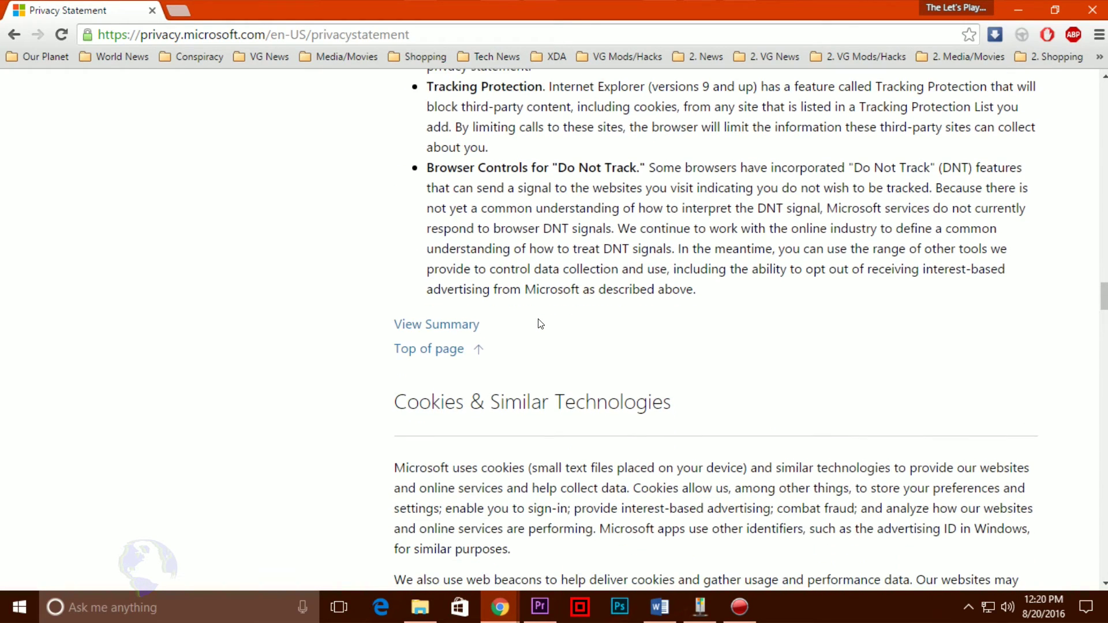
# Highlight the Cookies & Similar Technologies paragraphs on how Microsoft uses cookies and web beacons, including those from third-party service providers
pyautogui.scroll(-1, 539, 322)
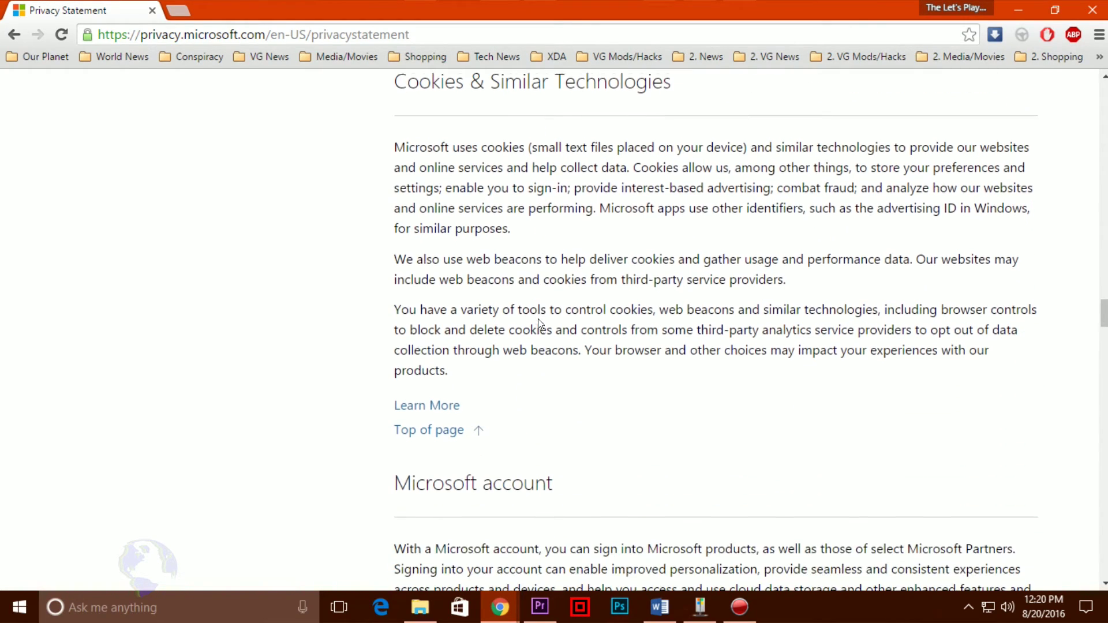
pyautogui.moveTo(404, 147); pyautogui.dragTo(507, 230)
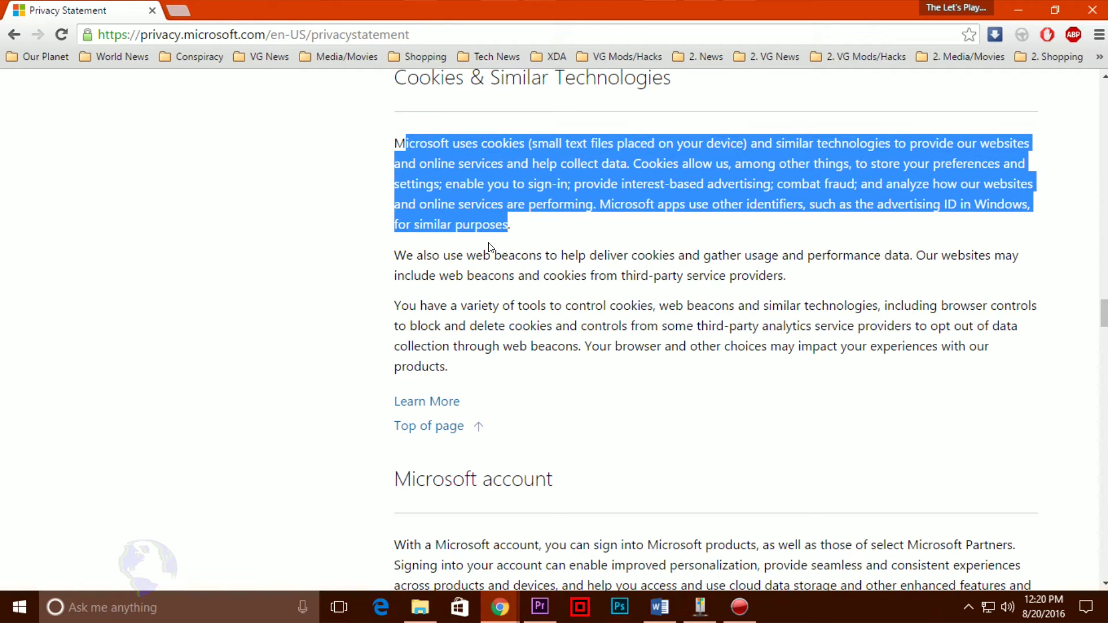
pyautogui.moveTo(407, 262); pyautogui.dragTo(919, 274)
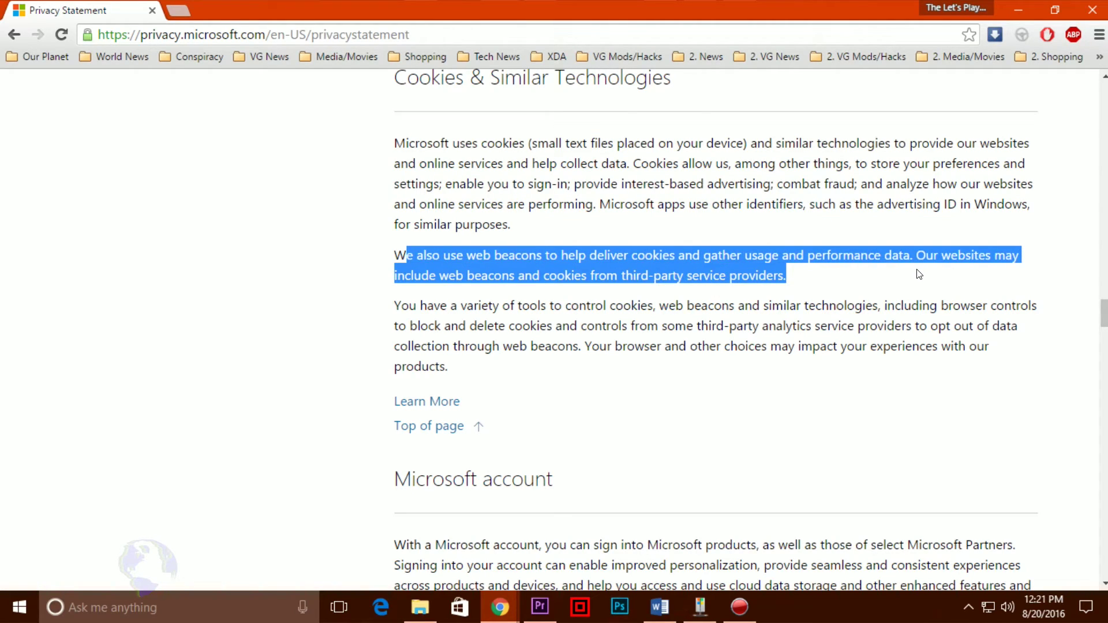
# Highlight the Microsoft account paragraph on sign-in records and consent to share account data, and expand that section to its full text
pyautogui.scroll(-3, 785, 297)
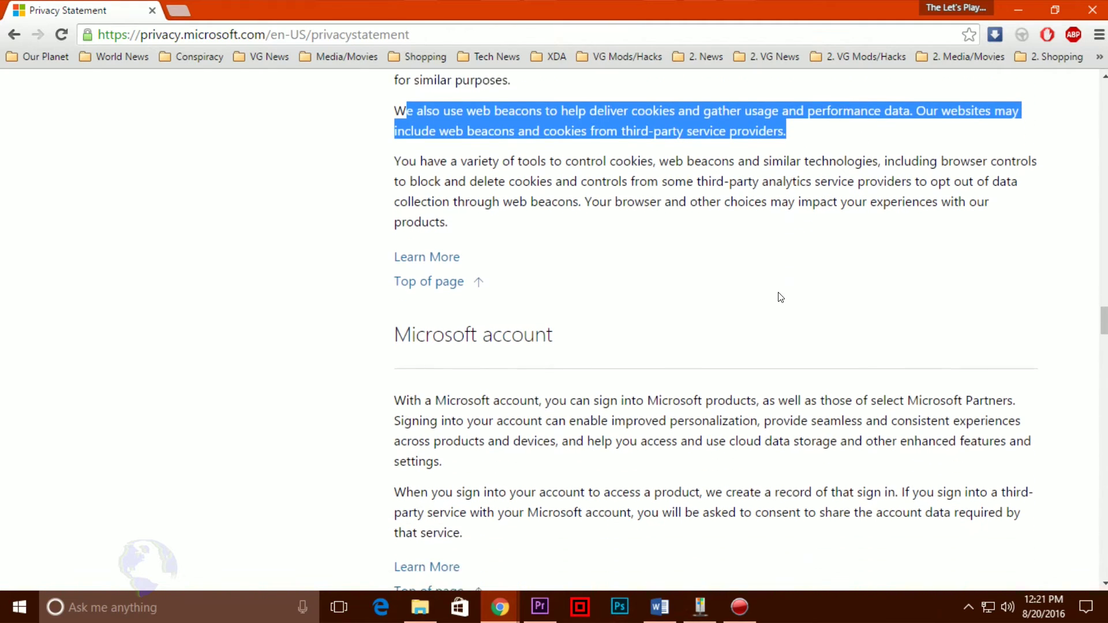
pyautogui.scroll(-3, 778, 297)
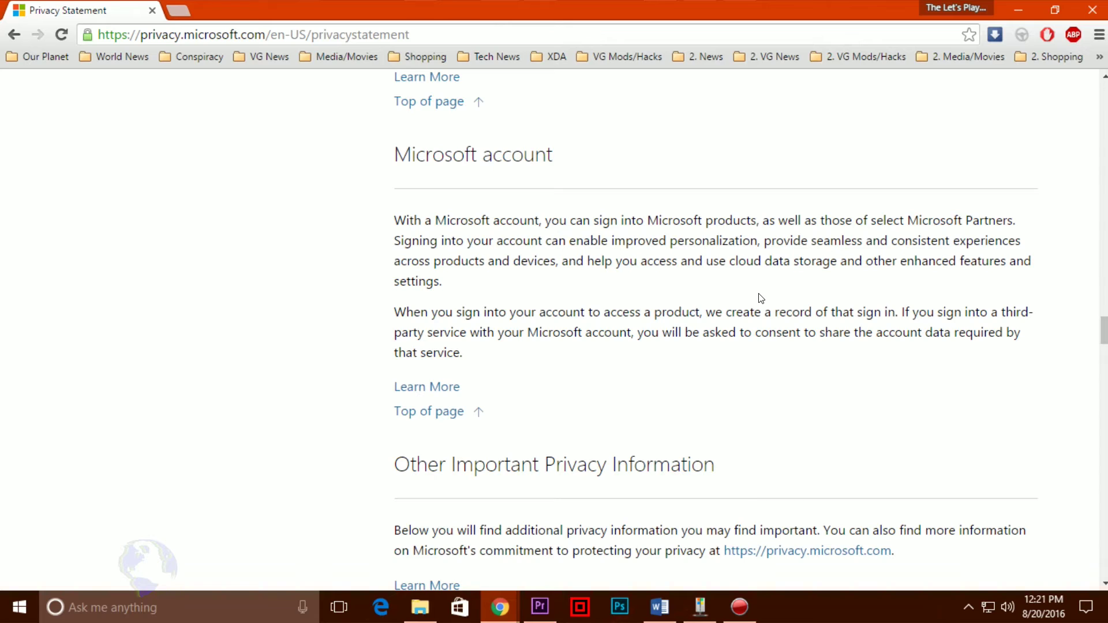
pyautogui.scroll(-1, 761, 298)
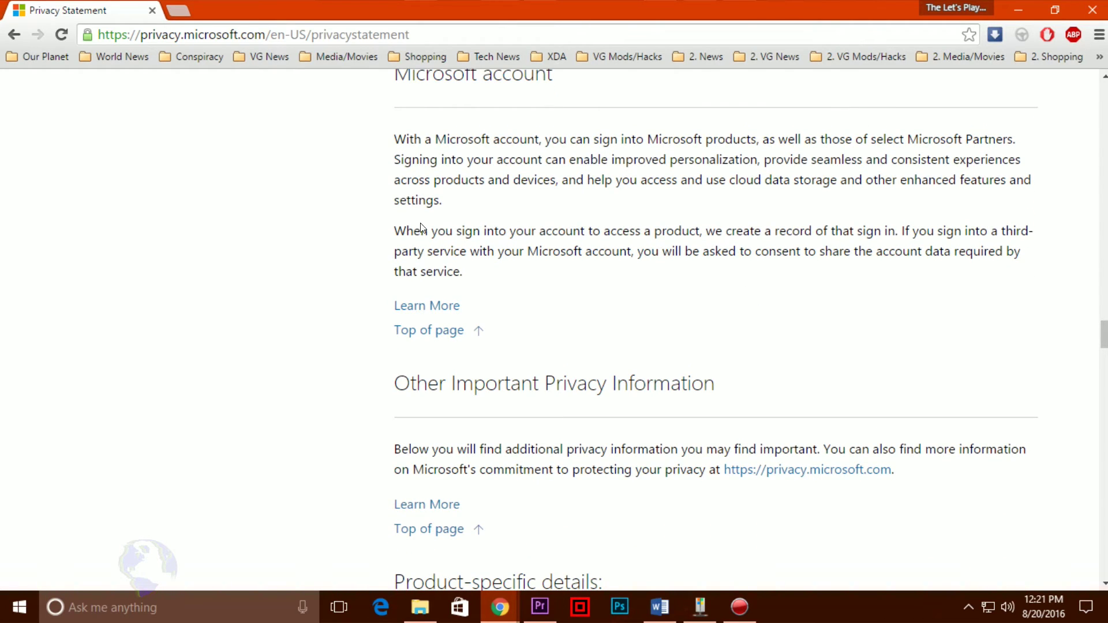
pyautogui.moveTo(407, 230); pyautogui.dragTo(462, 278)
pyautogui.press('F5')
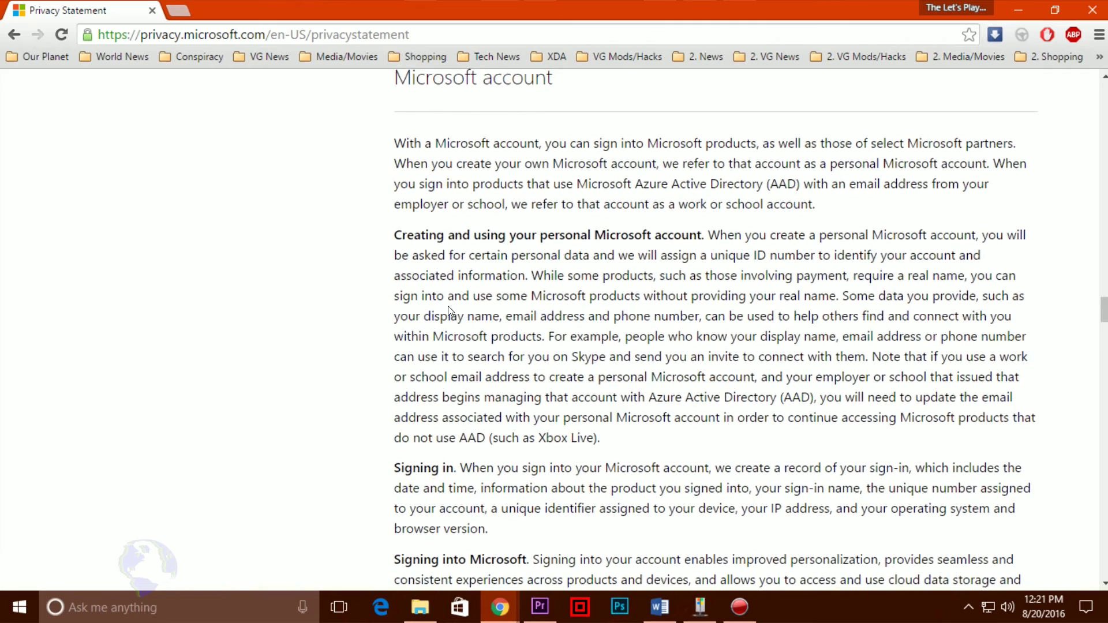
# Review the Microsoft account details on creating an account, signing in, third-party products and connecting social network accounts
pyautogui.scroll(-3, 478, 298)
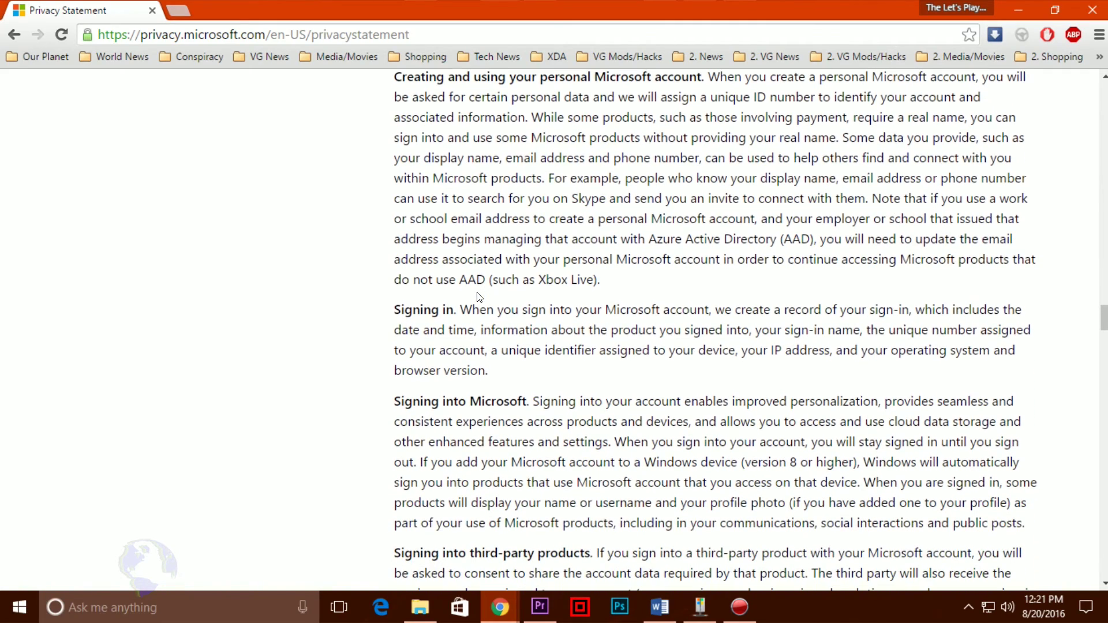
pyautogui.scroll(-1, 478, 297)
pyautogui.scroll(-1, 478, 297)
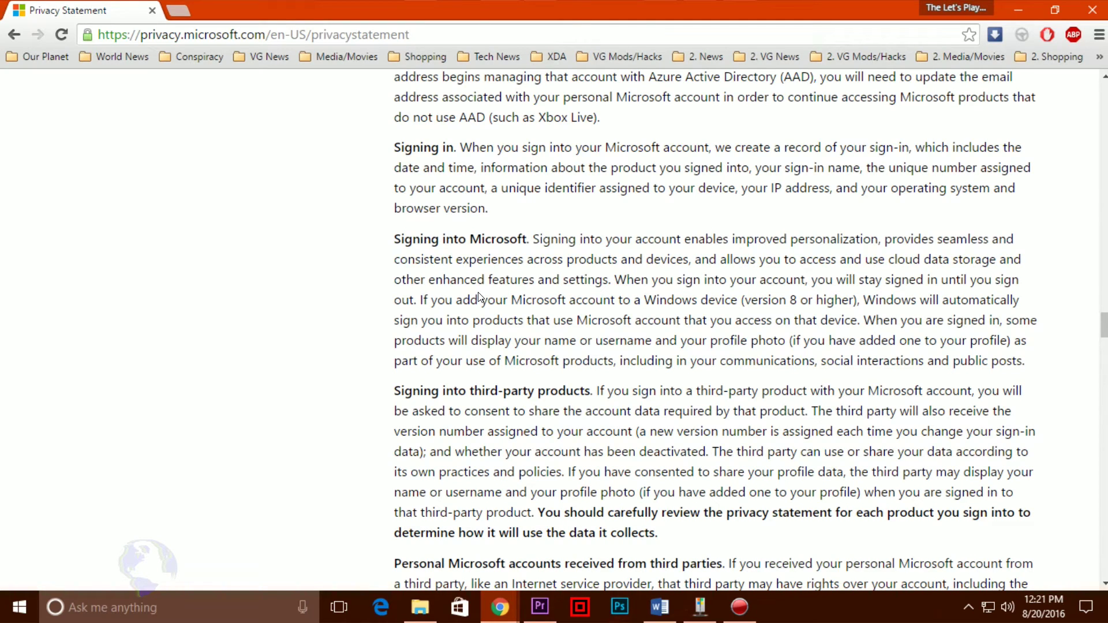
pyautogui.scroll(-1, 478, 297)
pyautogui.scroll(-1, 478, 298)
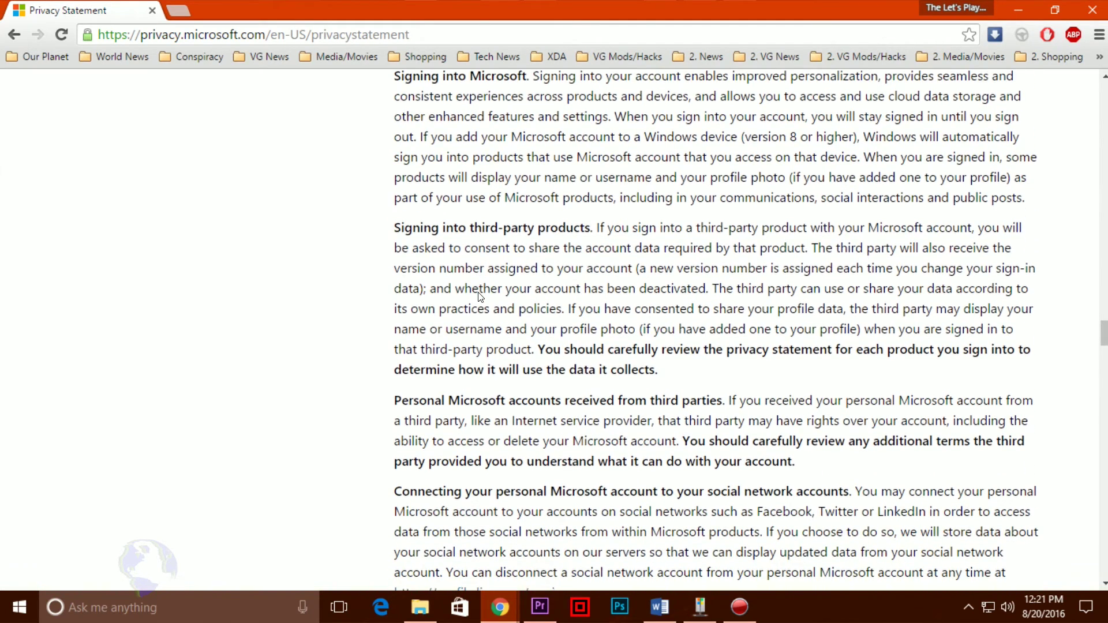
pyautogui.scroll(-1, 478, 297)
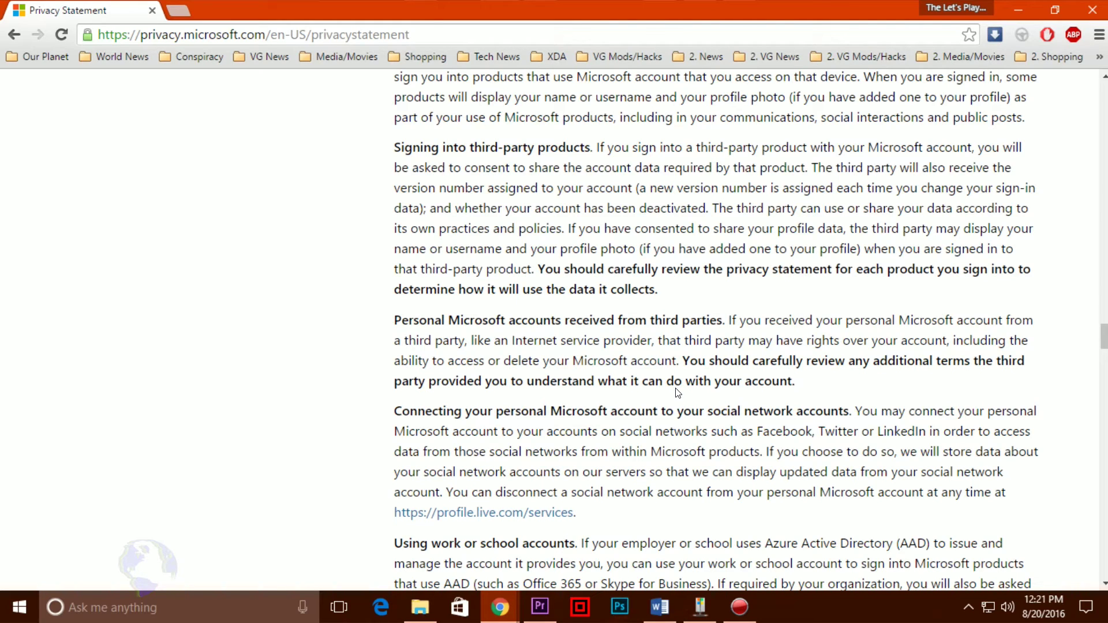
# Switch to Spybot Anti-Beacon, move its window higher on the screen and minimize the browser behind it
pyautogui.click(700, 606)
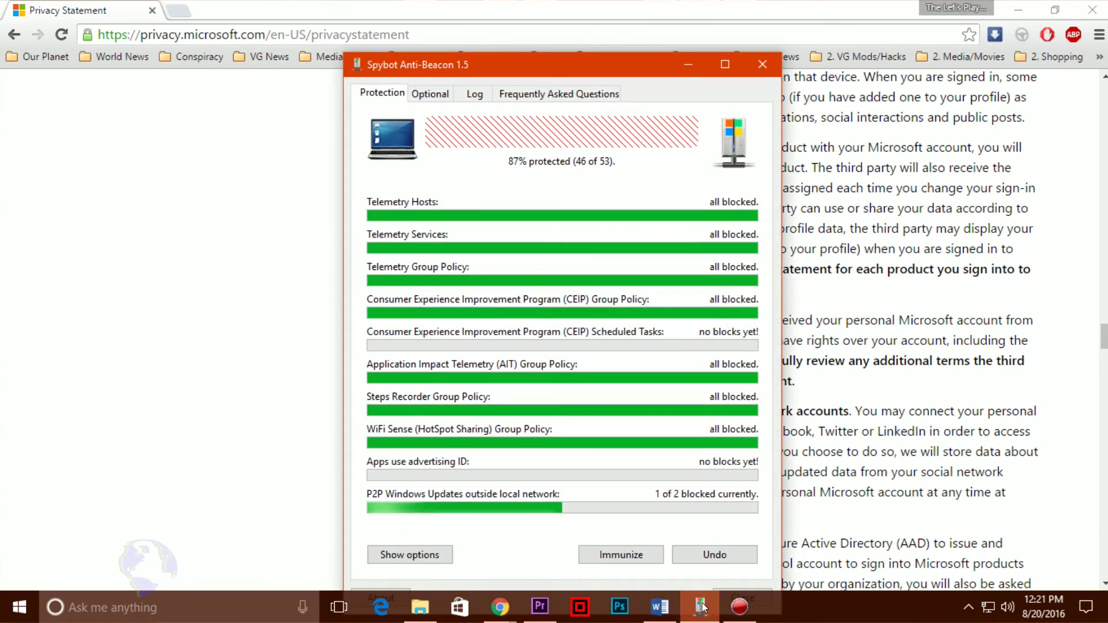
pyautogui.moveTo(554, 67); pyautogui.dragTo(526, 35)
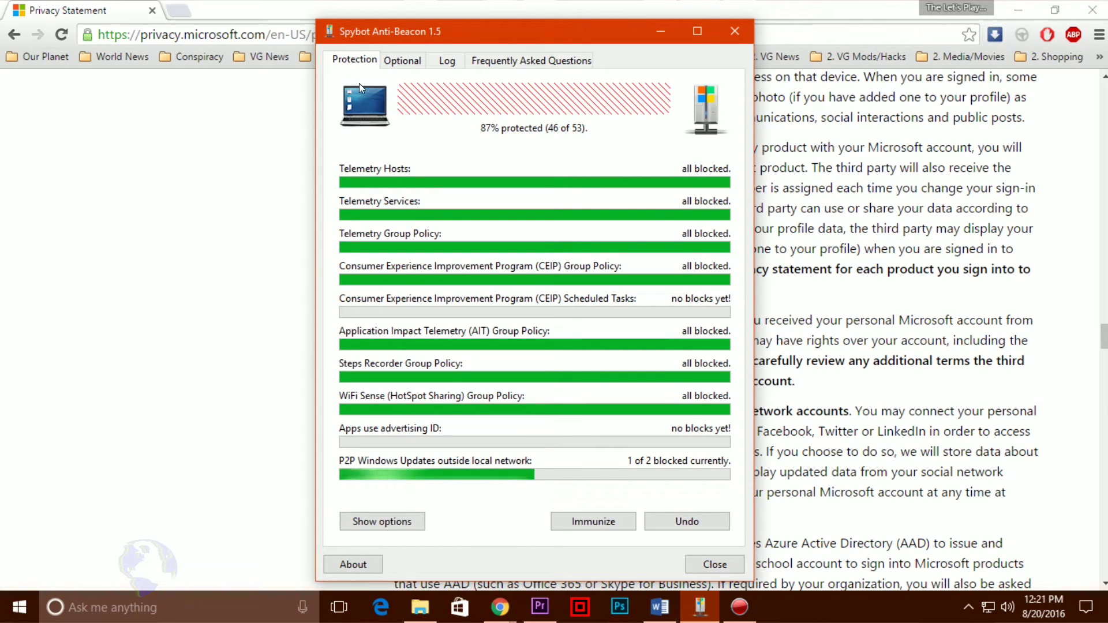
pyautogui.click(1018, 10)
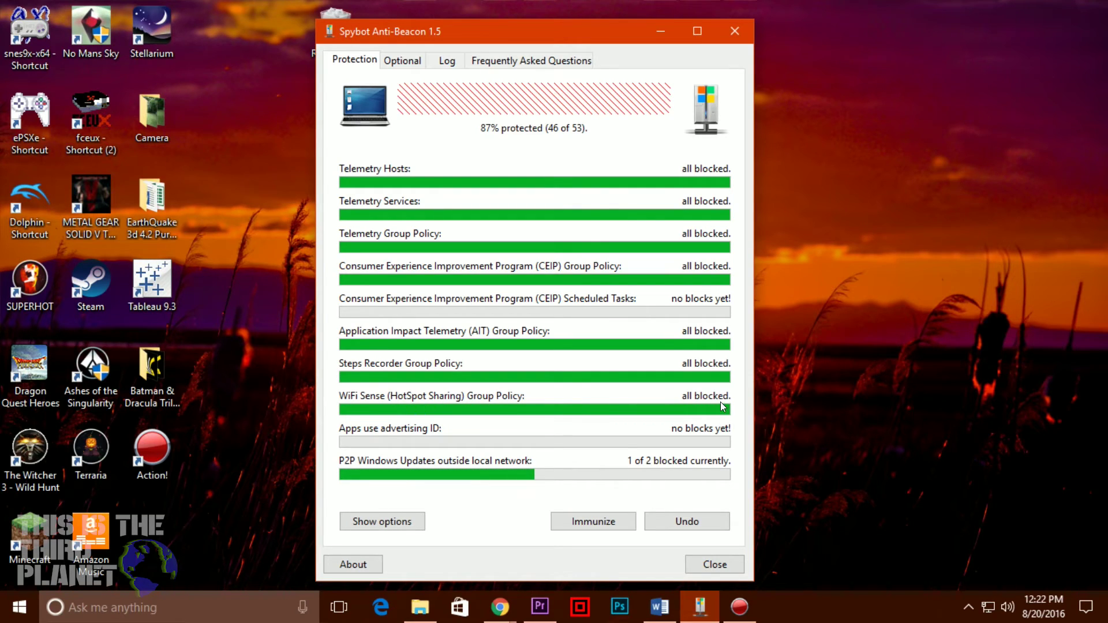
# Show the protection options and review the entries from Telemetry Hosts through Apps use advertising ID
pyautogui.click(376, 519)
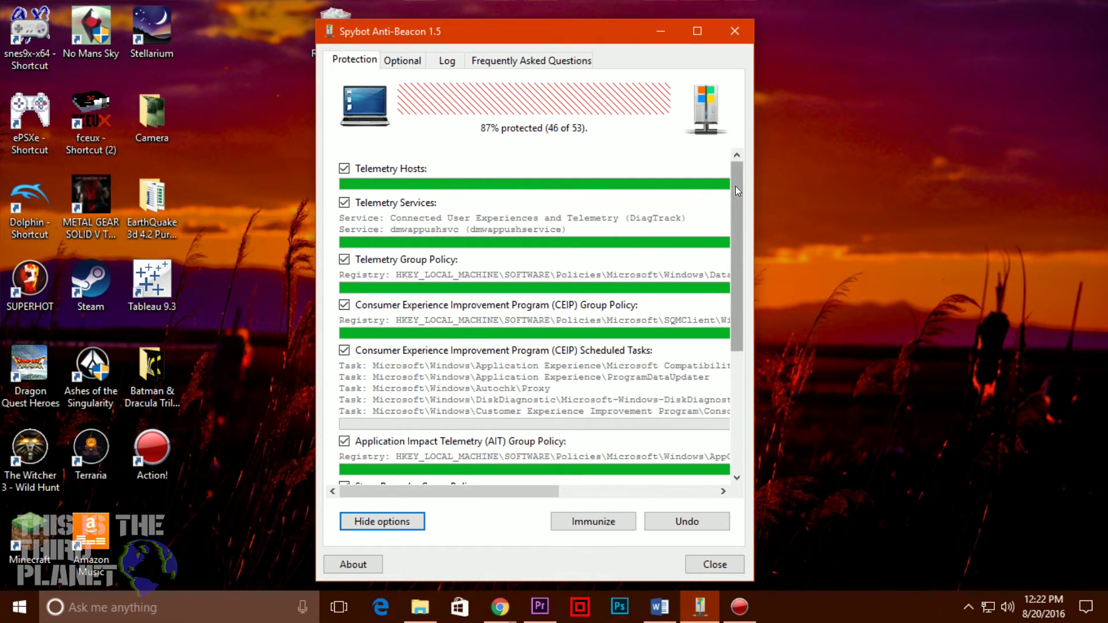
pyautogui.scroll(-1, 742, 205)
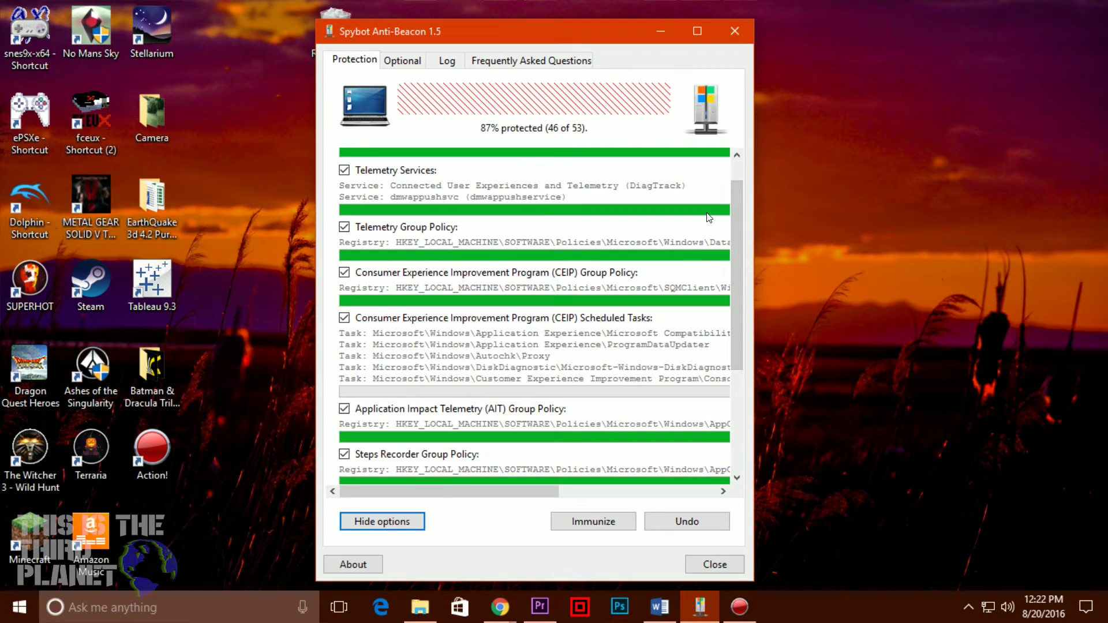
pyautogui.scroll(-1, 739, 360)
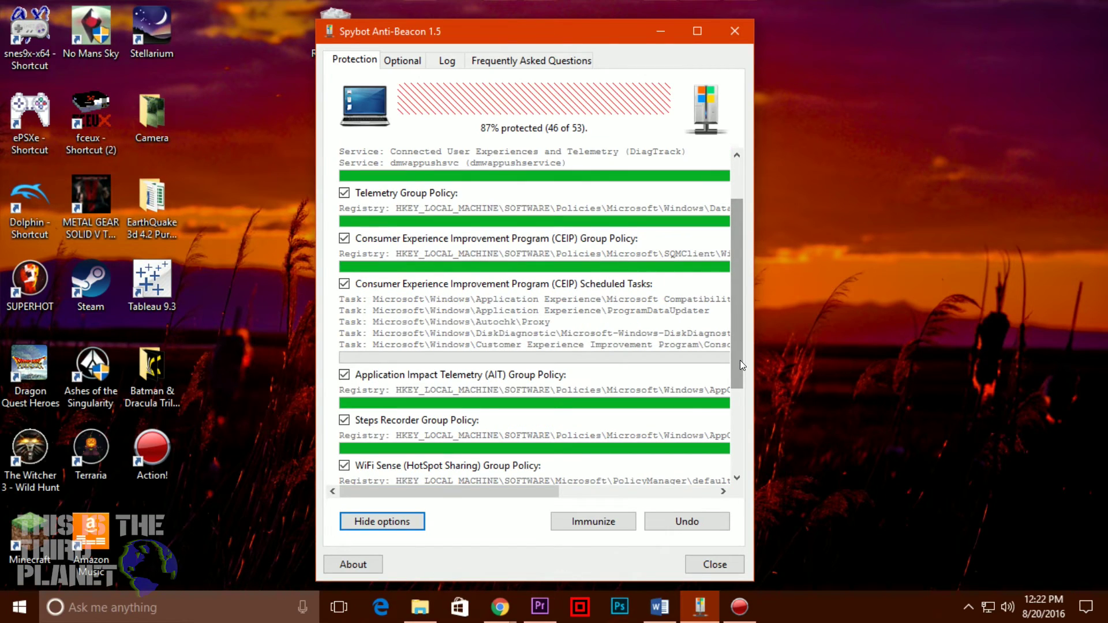
pyautogui.scroll(-1, 741, 383)
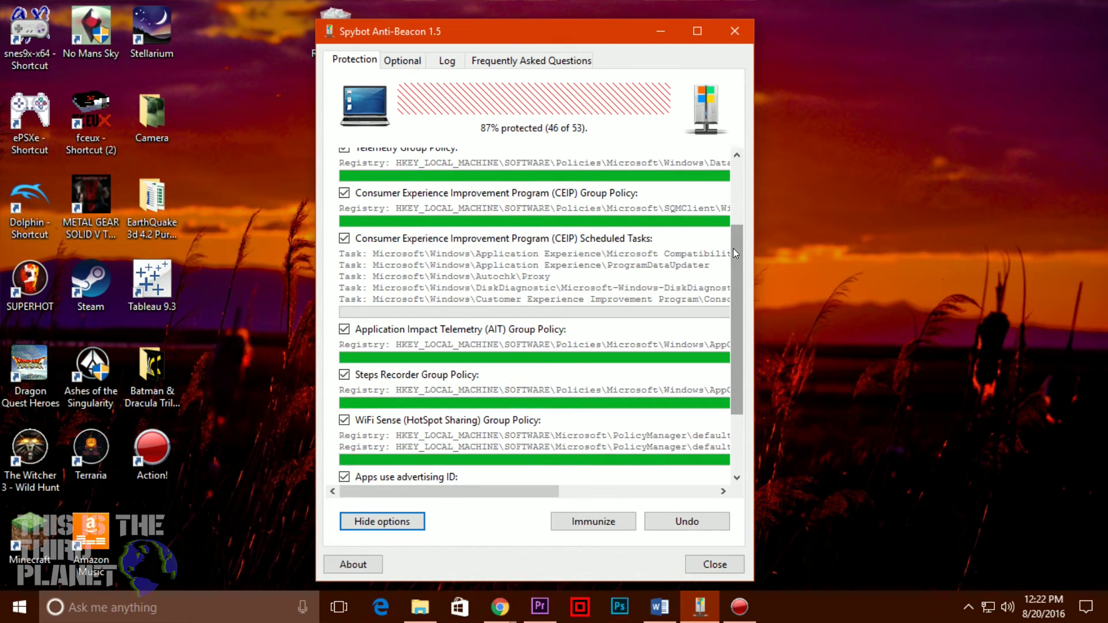
pyautogui.scroll(-1, 741, 274)
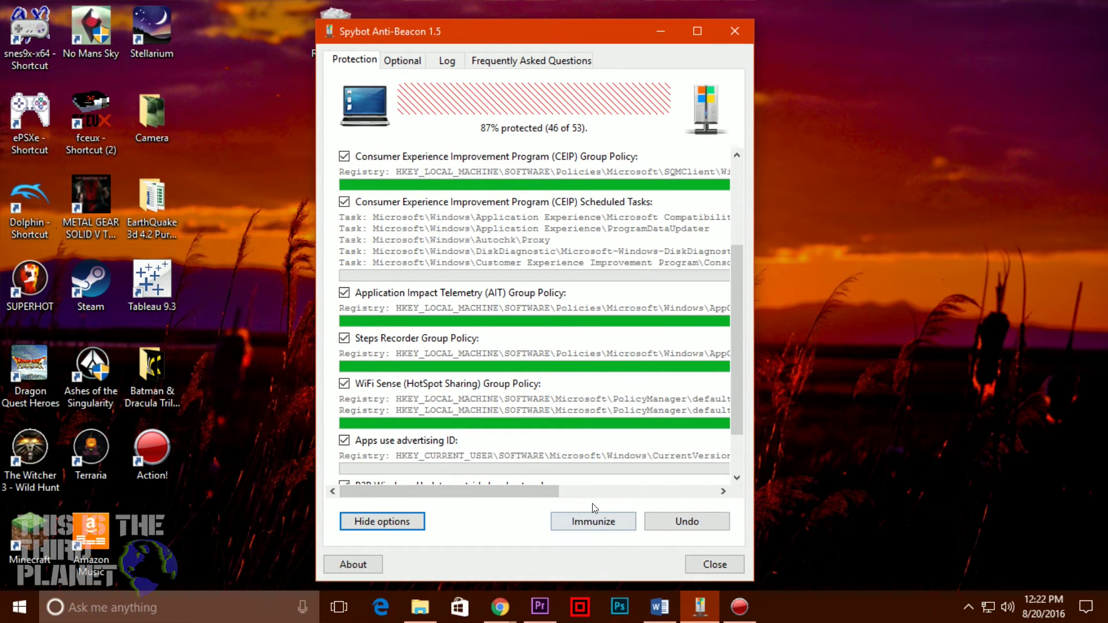
# Apply the optional blocks for Bing IPs, Telemetry Hosts (extensive list) and Office 16 (2016) Telemetry Scheduled Tasks
pyautogui.click(414, 59)
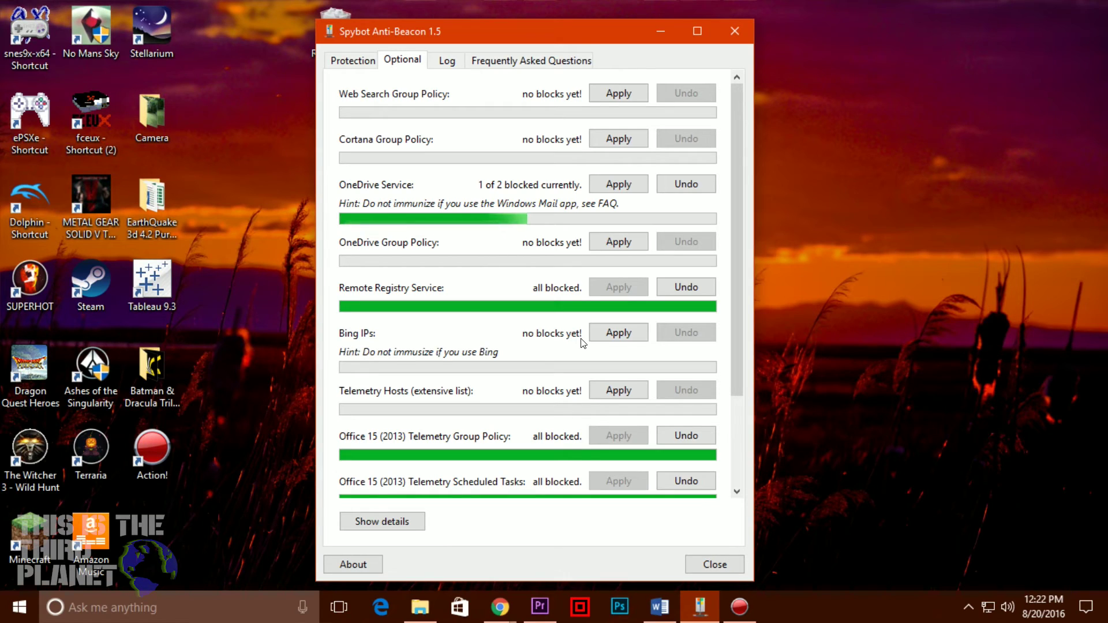
pyautogui.click(608, 340)
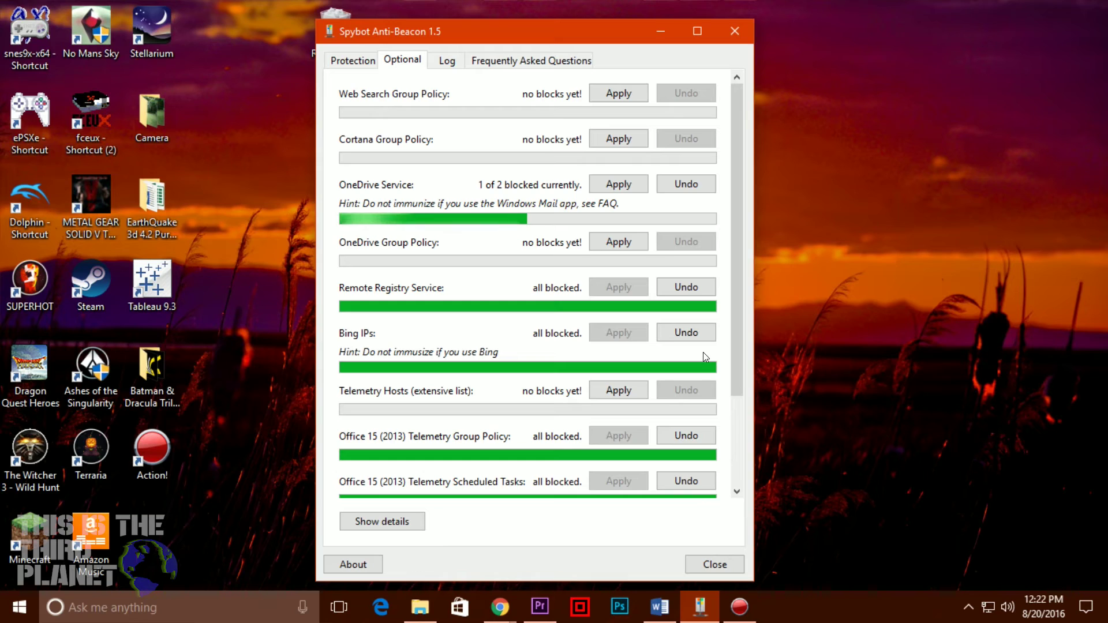
pyautogui.click(622, 391)
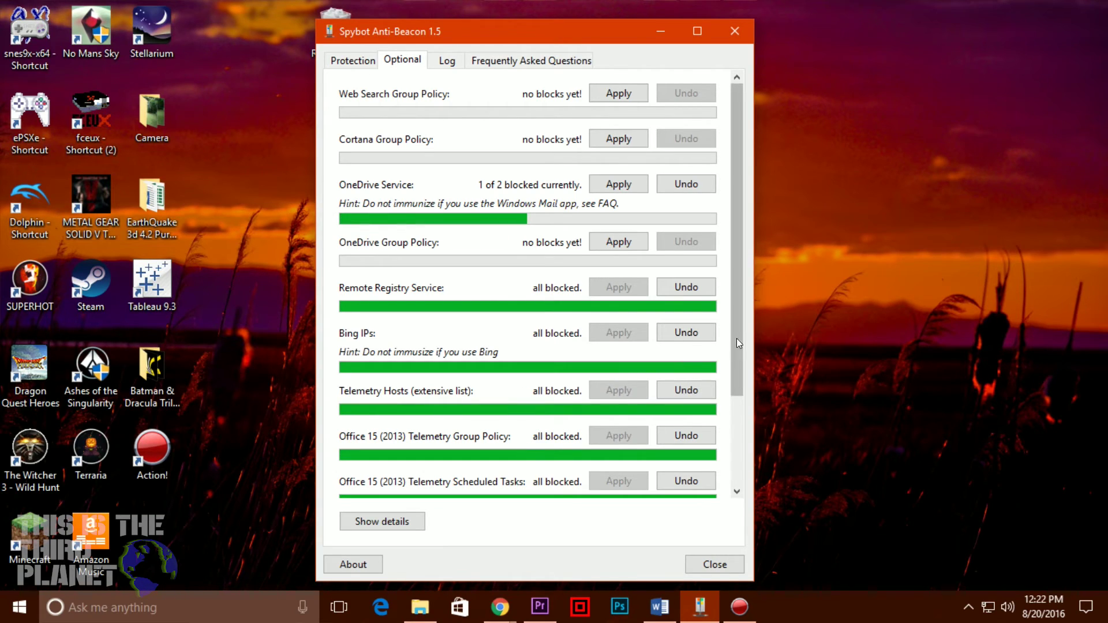
pyautogui.scroll(-3, 736, 385)
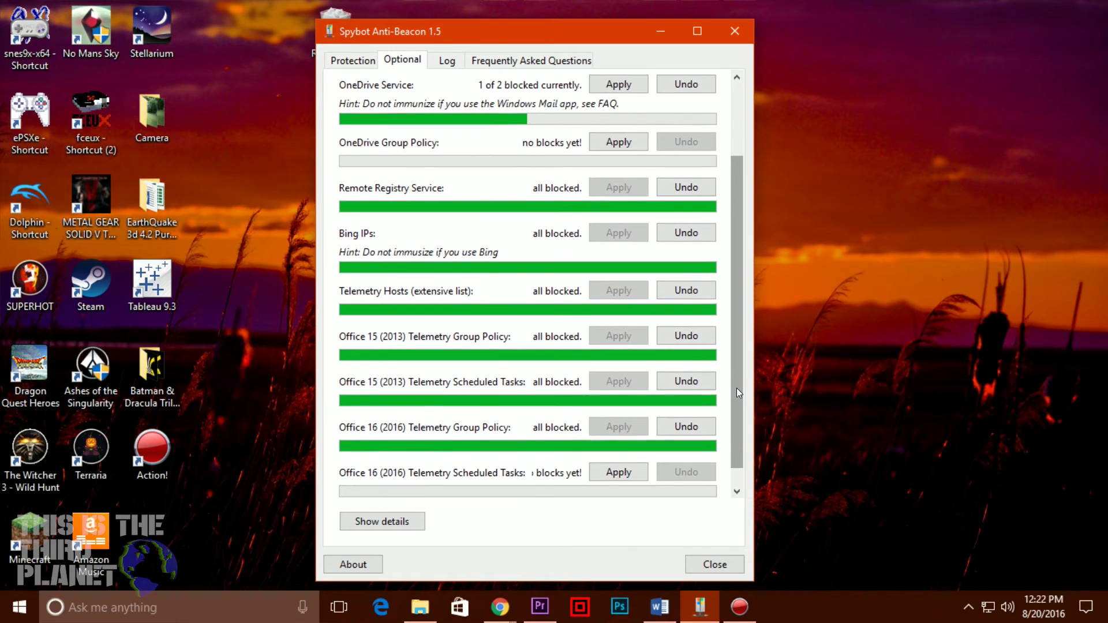
pyautogui.scroll(-1, 736, 388)
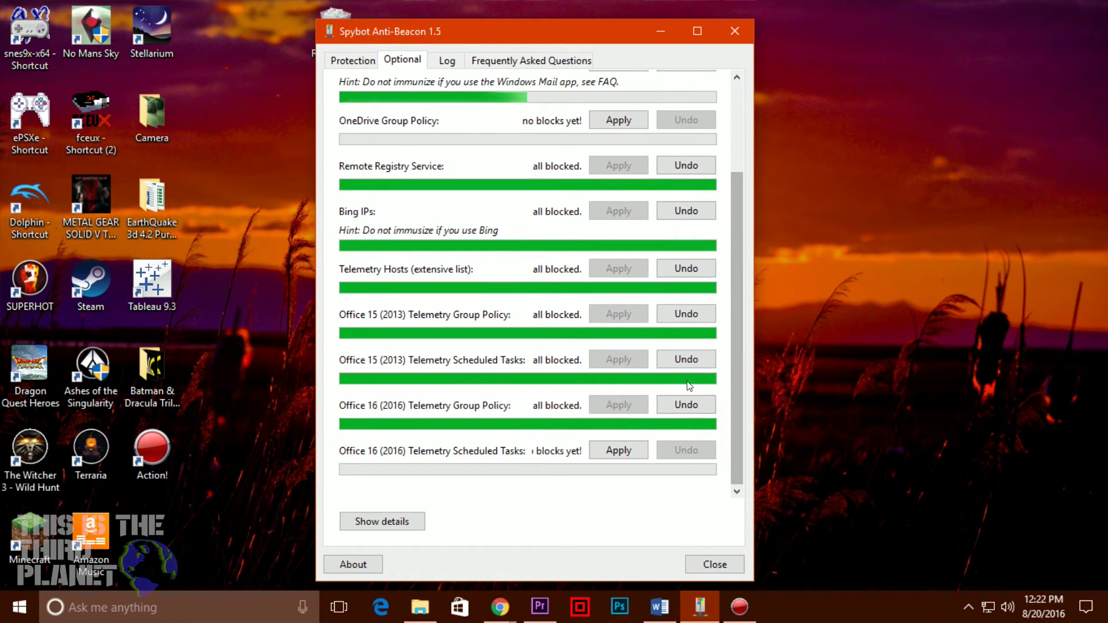
pyautogui.click(624, 450)
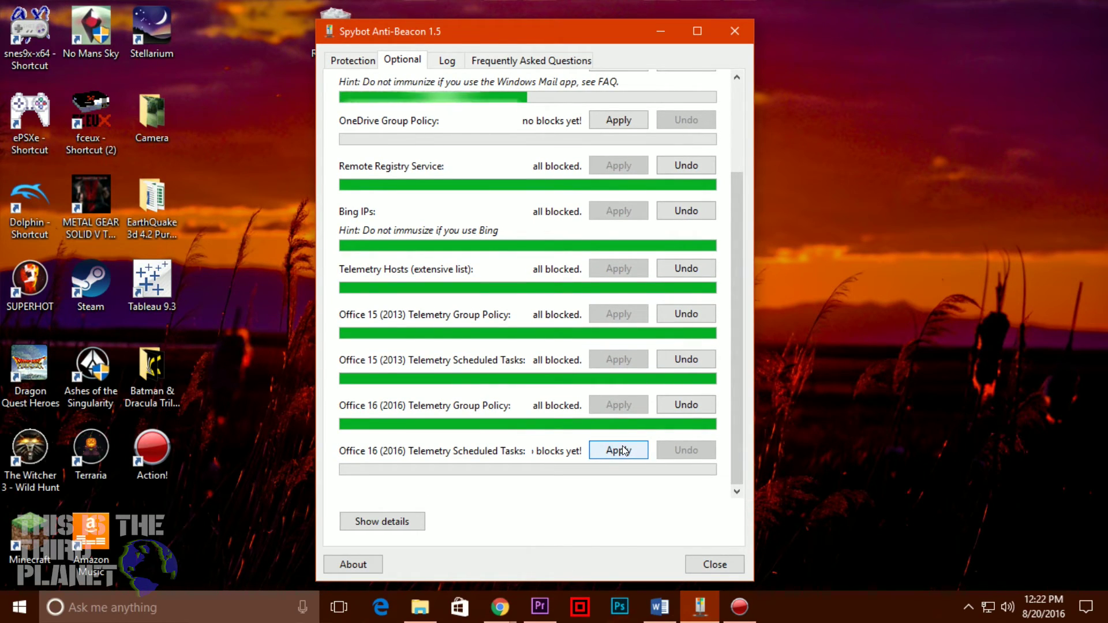
# Open the Anti-Beacon log and maximize the window to read its entries in full
pyautogui.moveTo(742, 414); pyautogui.dragTo(734, 252)
pyautogui.click(449, 61)
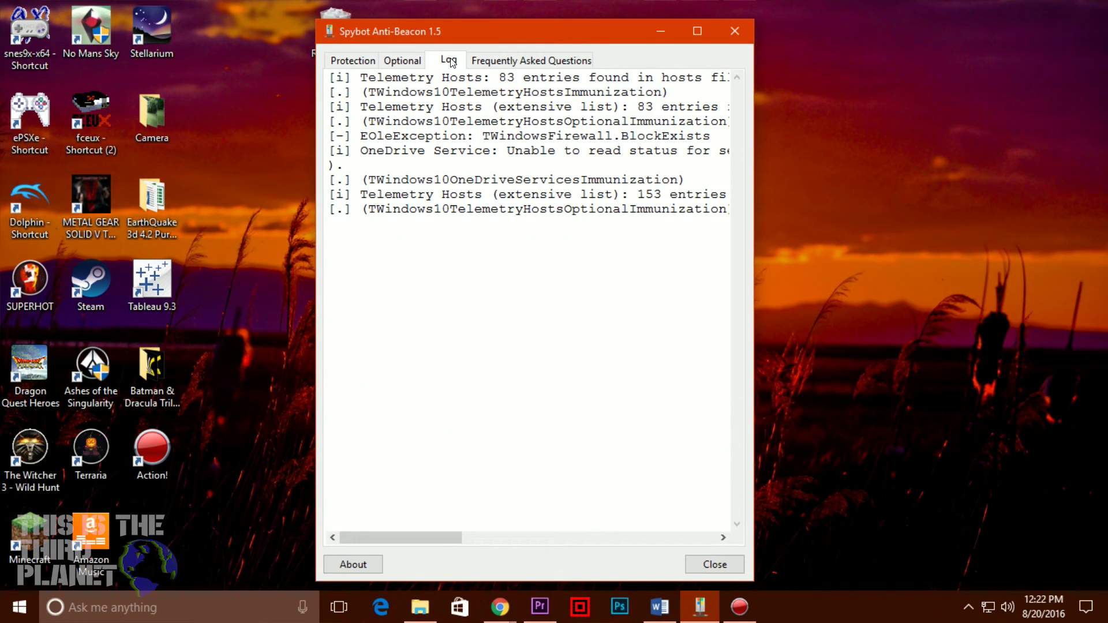
pyautogui.click(696, 31)
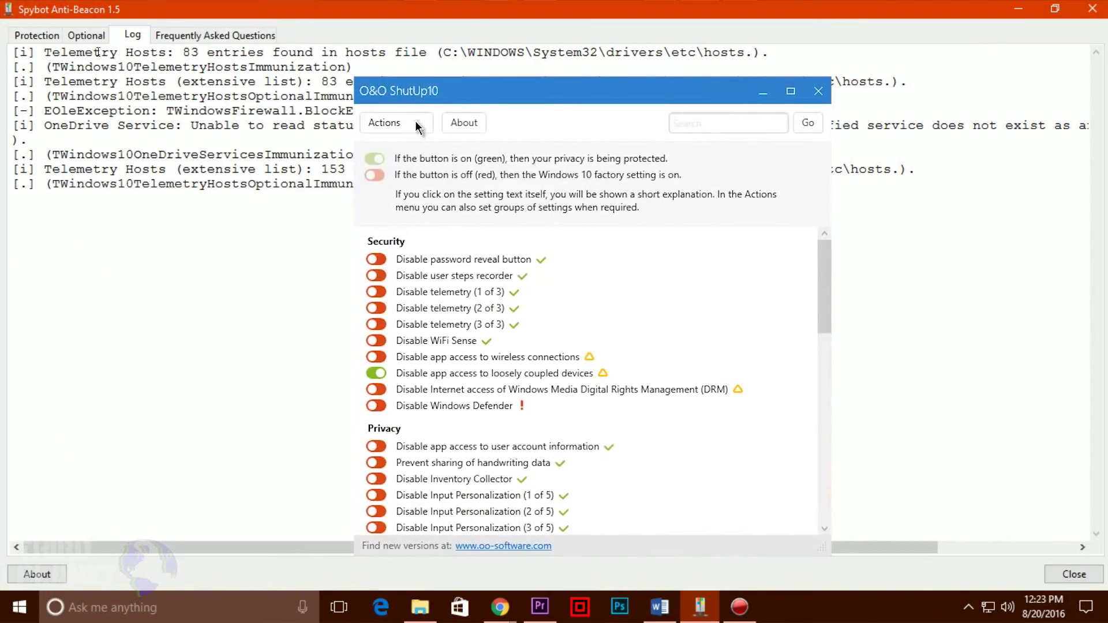
# Switch to O&O ShutUp10 and create the recommended system restore point before changing any settings
pyautogui.click(414, 120)
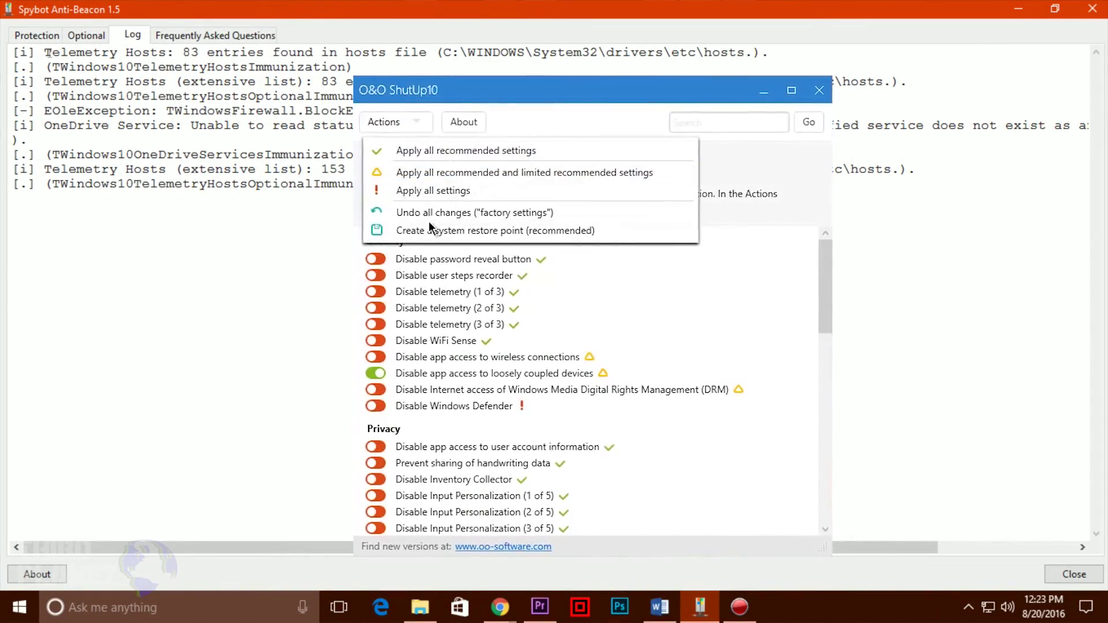
pyautogui.click(431, 232)
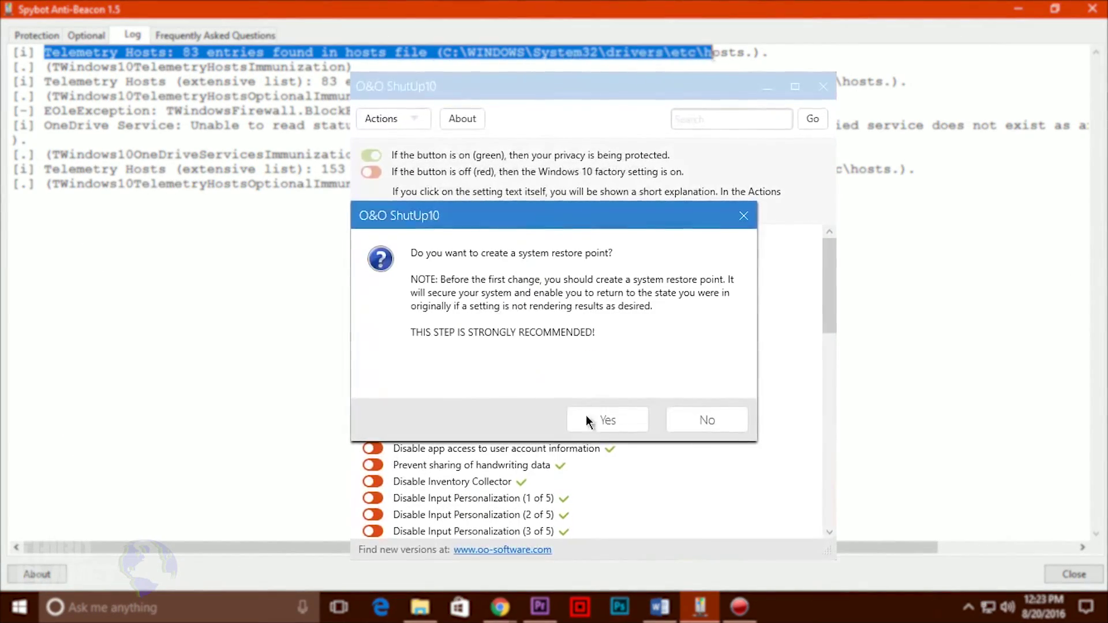
pyautogui.click(606, 418)
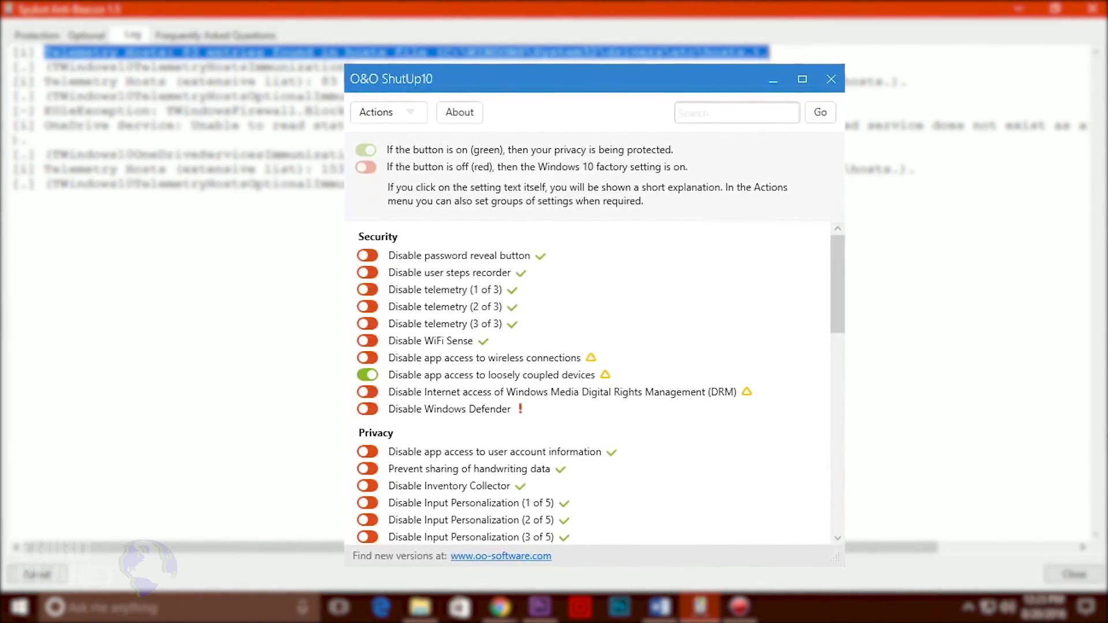
pyautogui.click(381, 115)
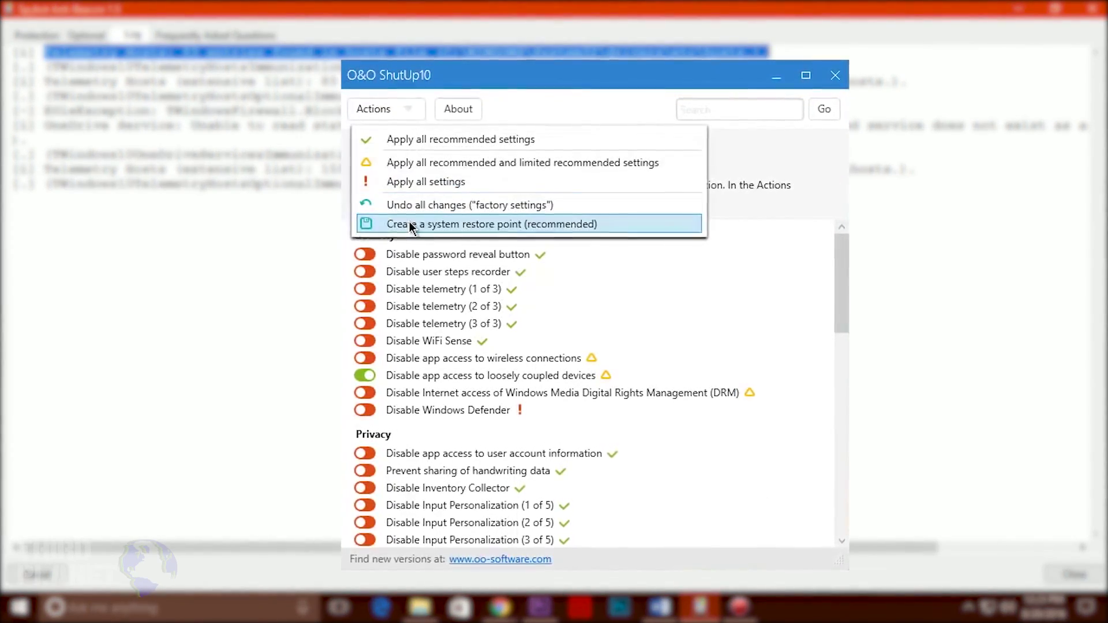
pyautogui.click(411, 225)
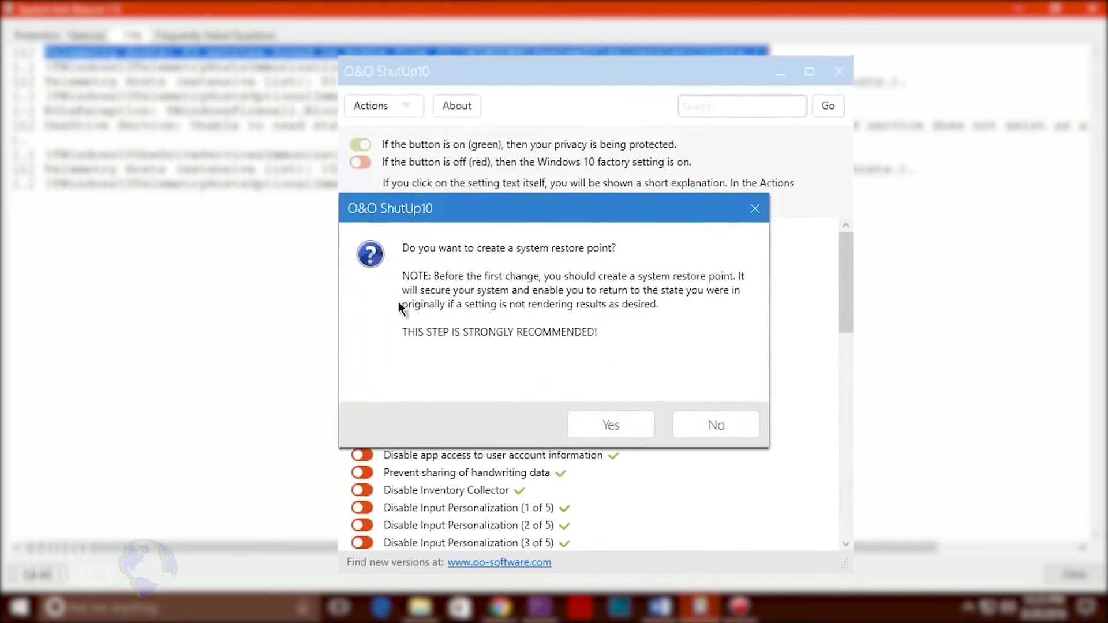
pyautogui.click(606, 425)
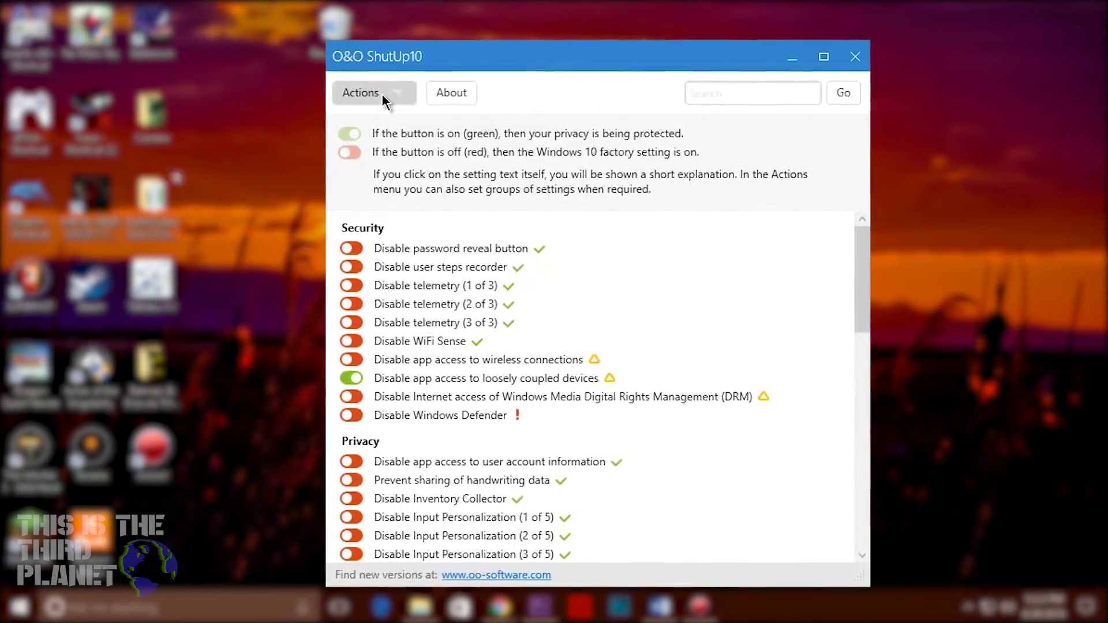
# Apply all recommended privacy settings in O&O ShutUp10
pyautogui.click(382, 94)
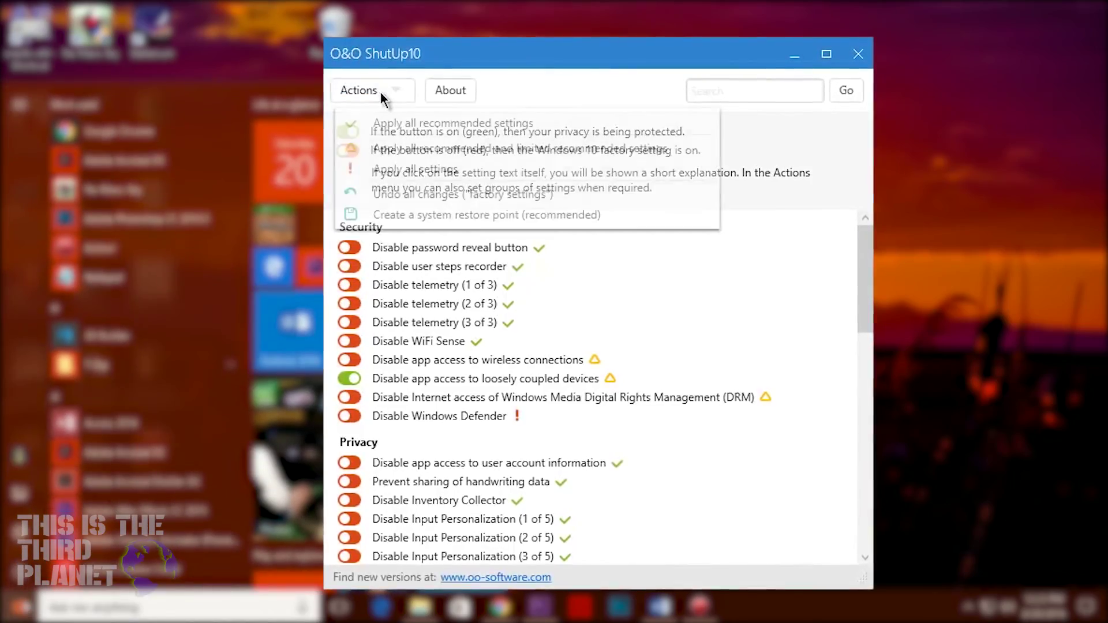
pyautogui.click(416, 120)
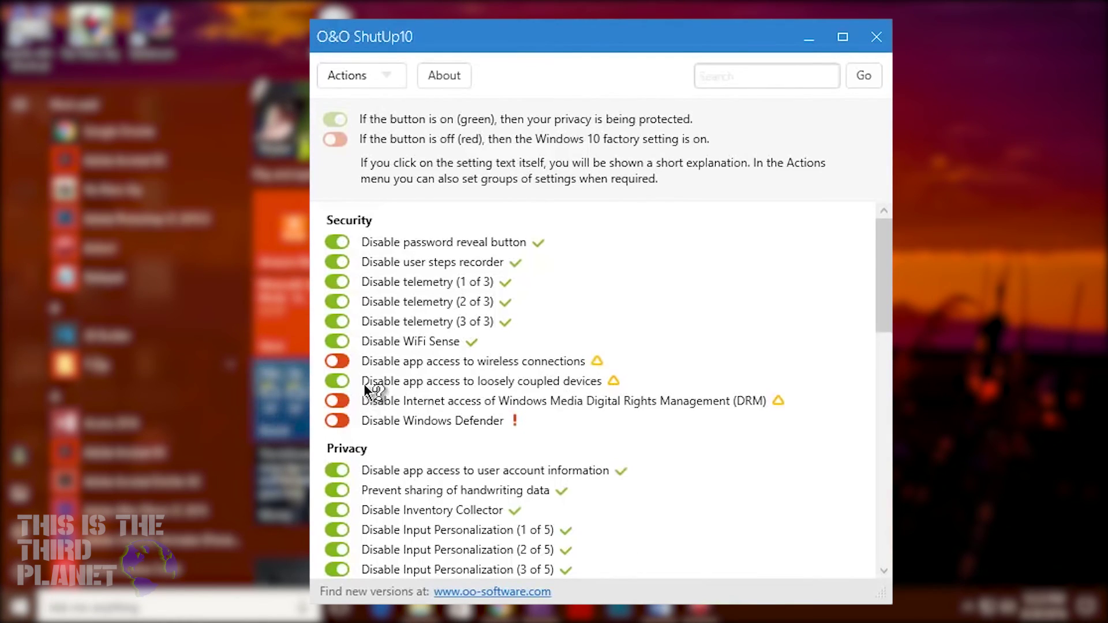
# Turn on the Disable Windows Defender option in the Security group and expand its explanation
pyautogui.click(351, 420)
pyautogui.click(337, 421)
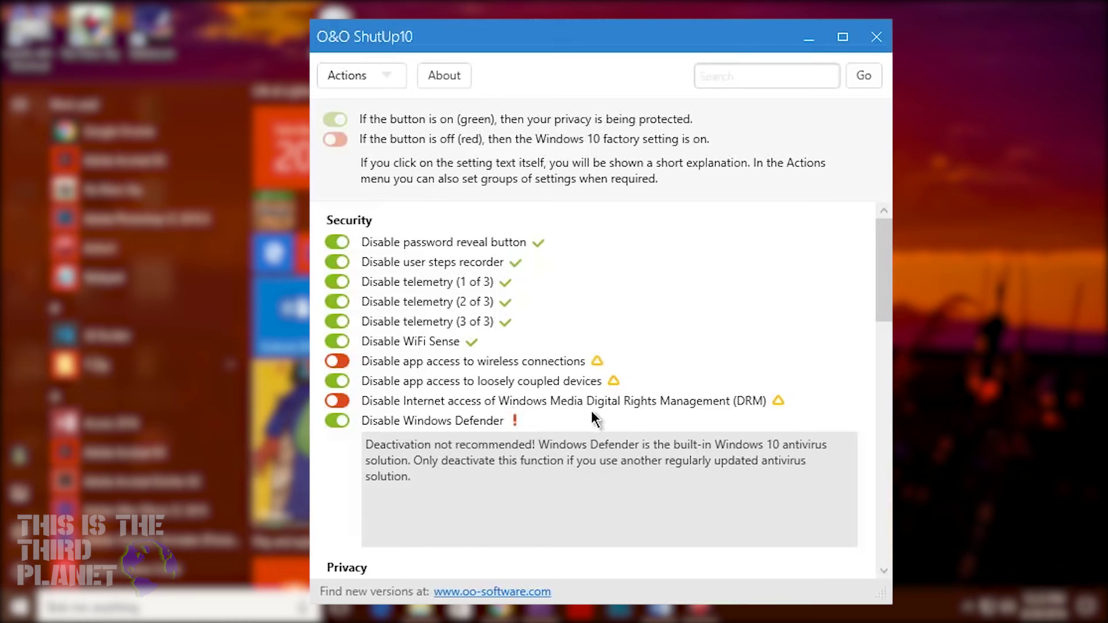
pyautogui.scroll(-10, 600, 393)
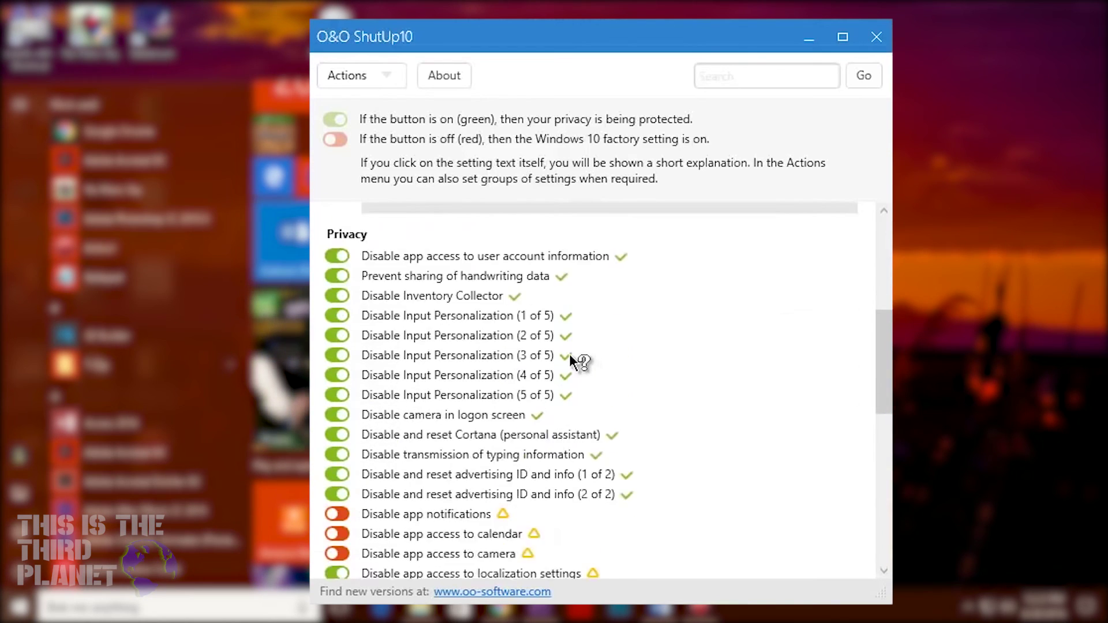
pyautogui.scroll(6, 420, 269)
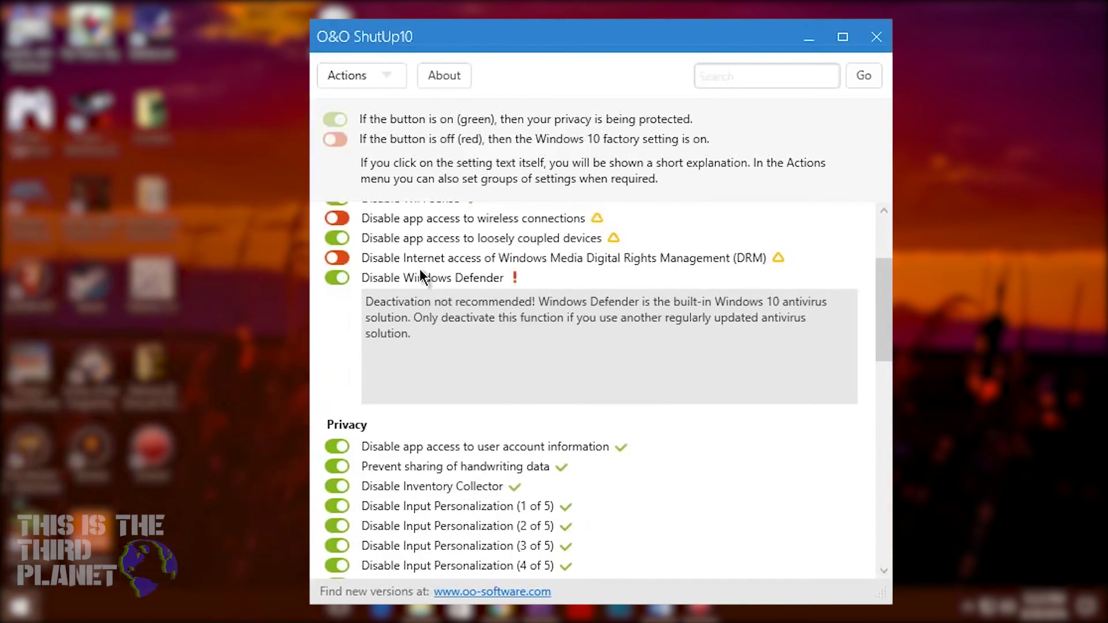
pyautogui.scroll(3, 420, 268)
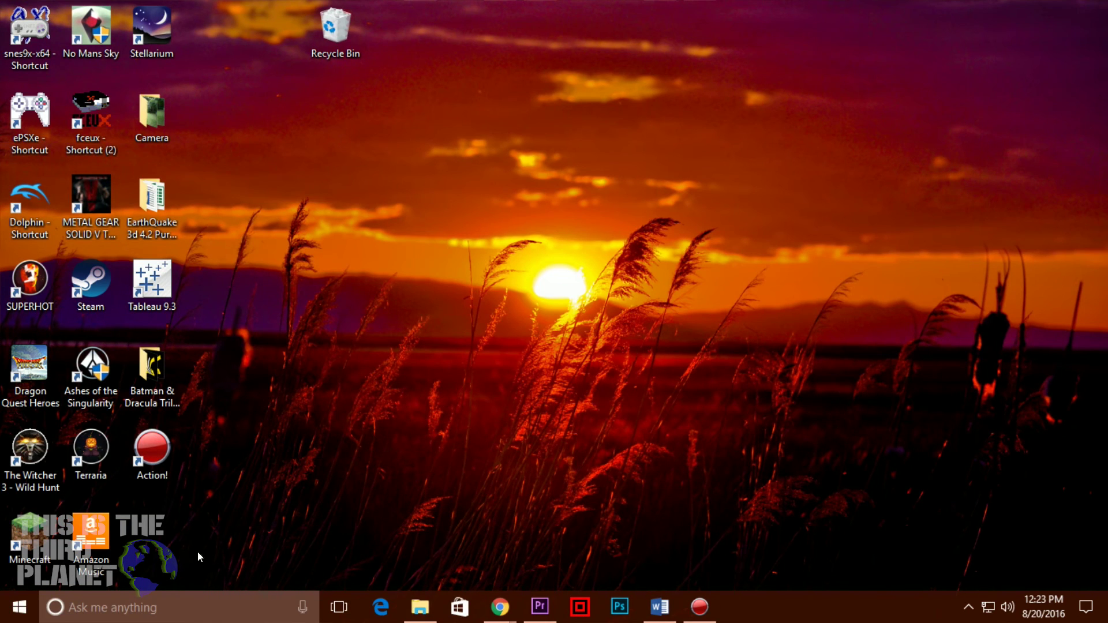
# Switch to Windows Settings, reposition its window and open the Privacy category
pyautogui.click(23, 605)
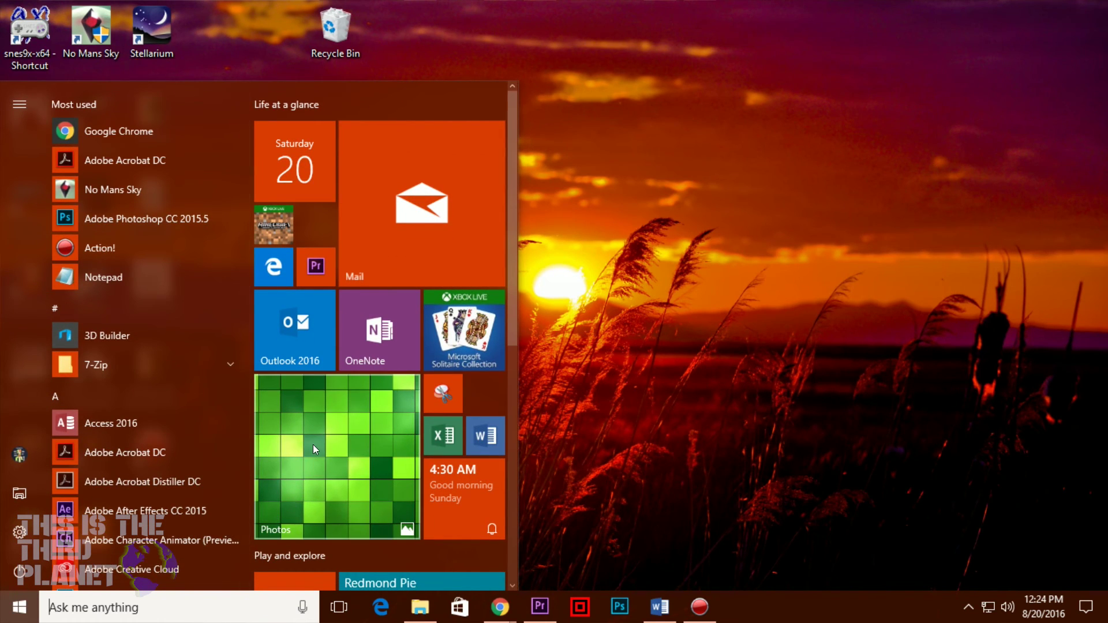
pyautogui.click(21, 531)
pyautogui.moveTo(663, 103); pyautogui.dragTo(511, 51)
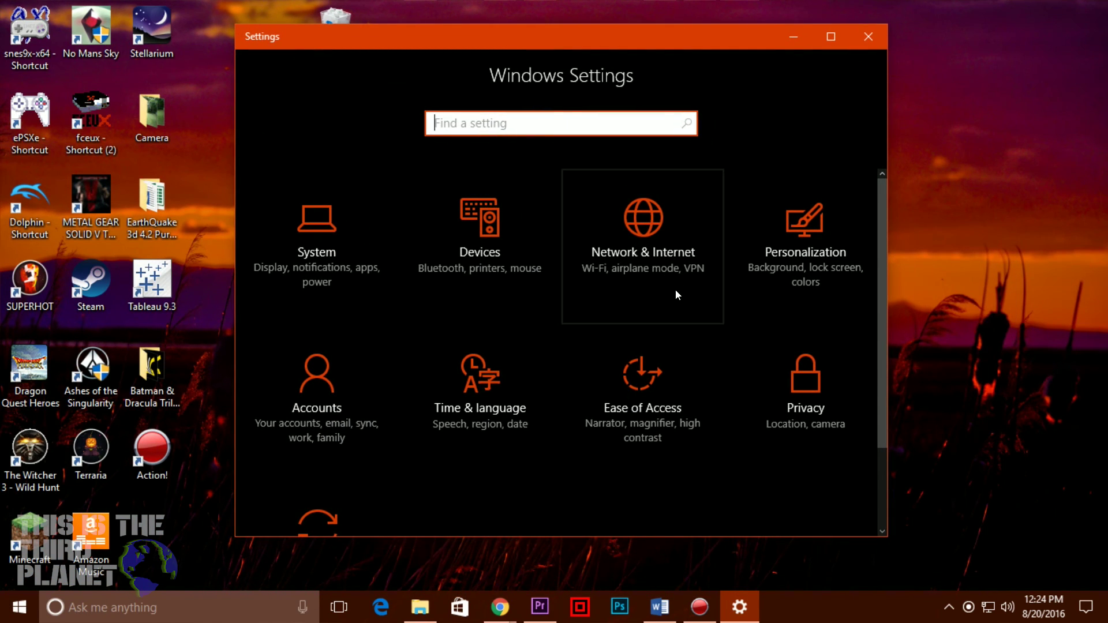
pyautogui.scroll(-1, 675, 290)
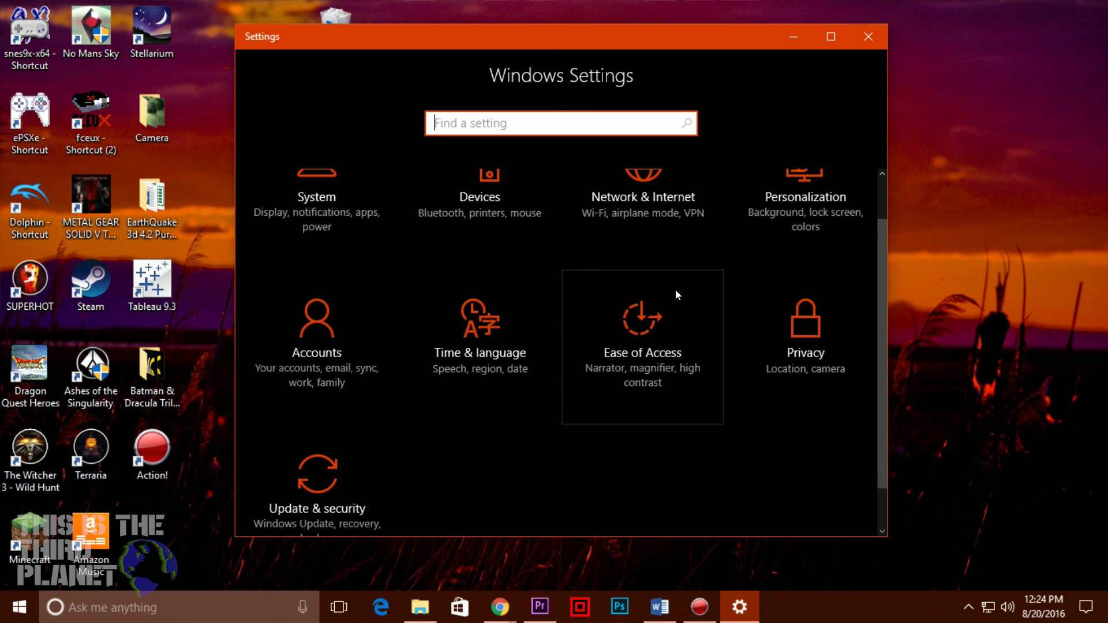
pyautogui.click(816, 338)
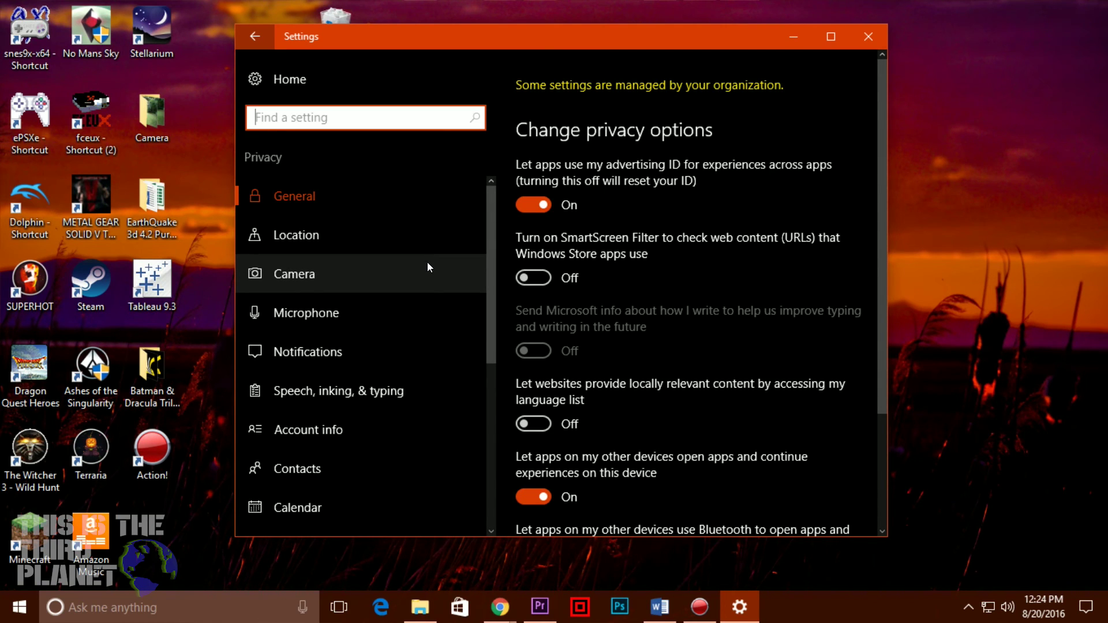
# Review the Notifications and Speech, inking, & typing privacy pages, then close Windows Settings
pyautogui.click(418, 369)
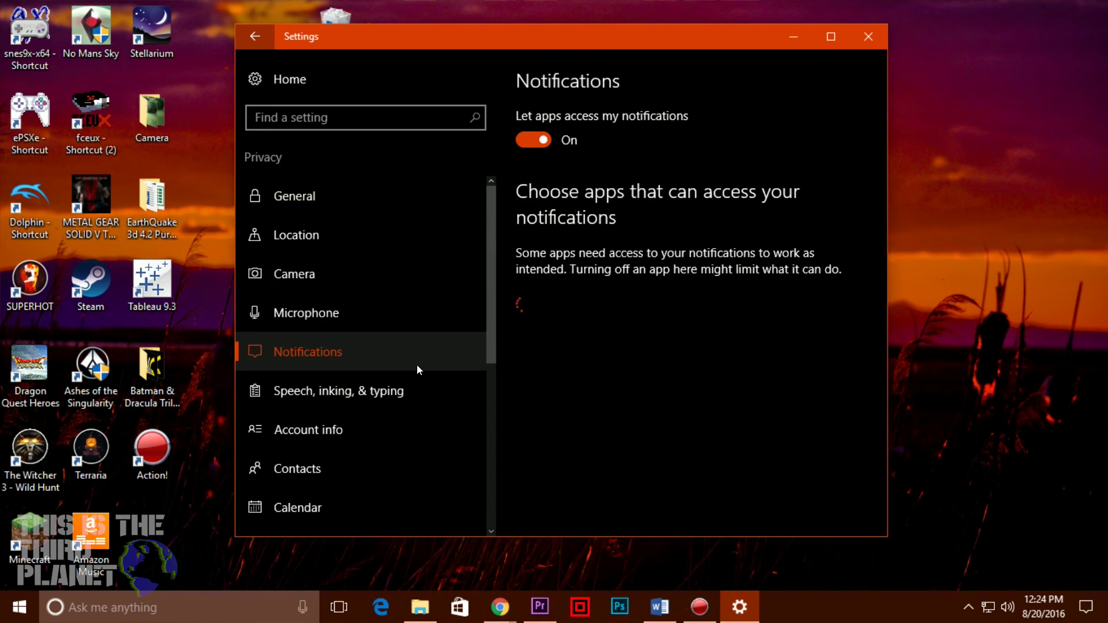
pyautogui.click(411, 390)
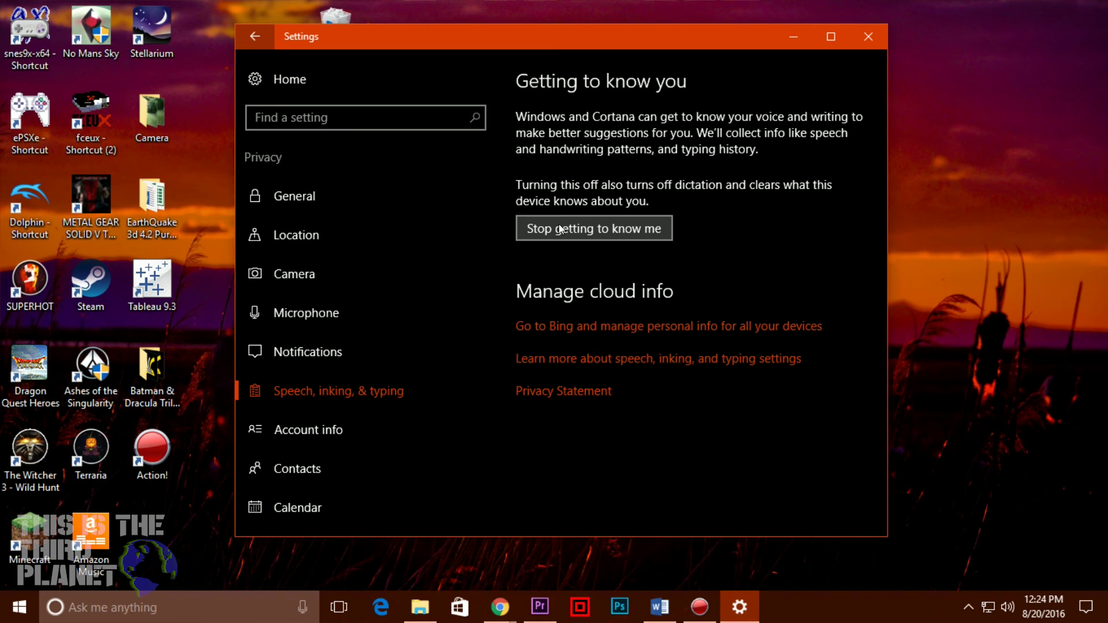
pyautogui.scroll(-3, 370, 330)
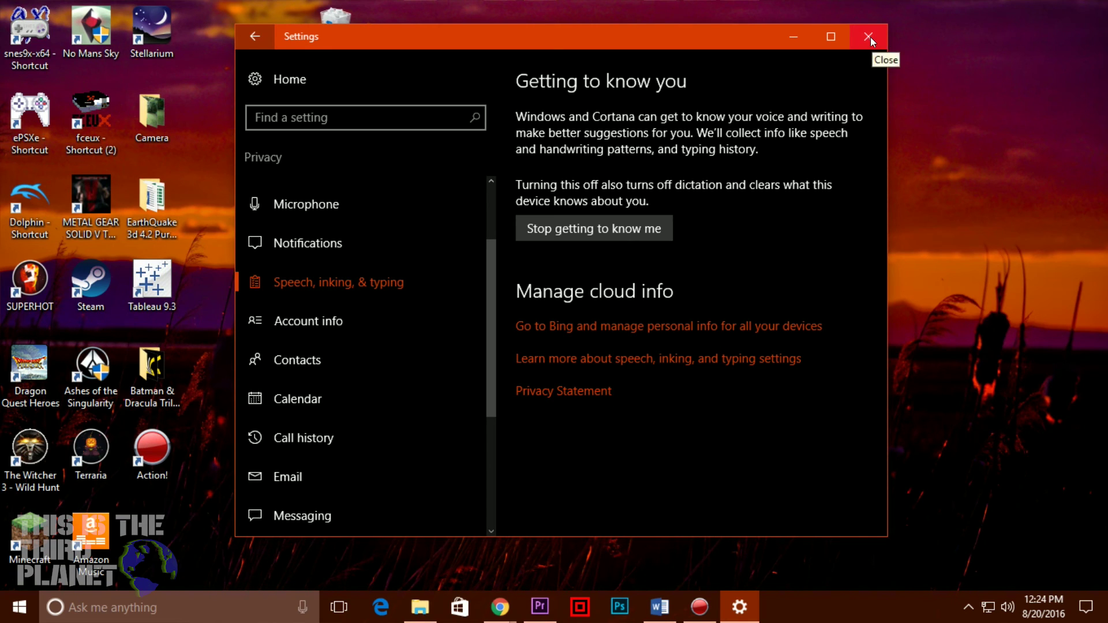
pyautogui.click(840, 37)
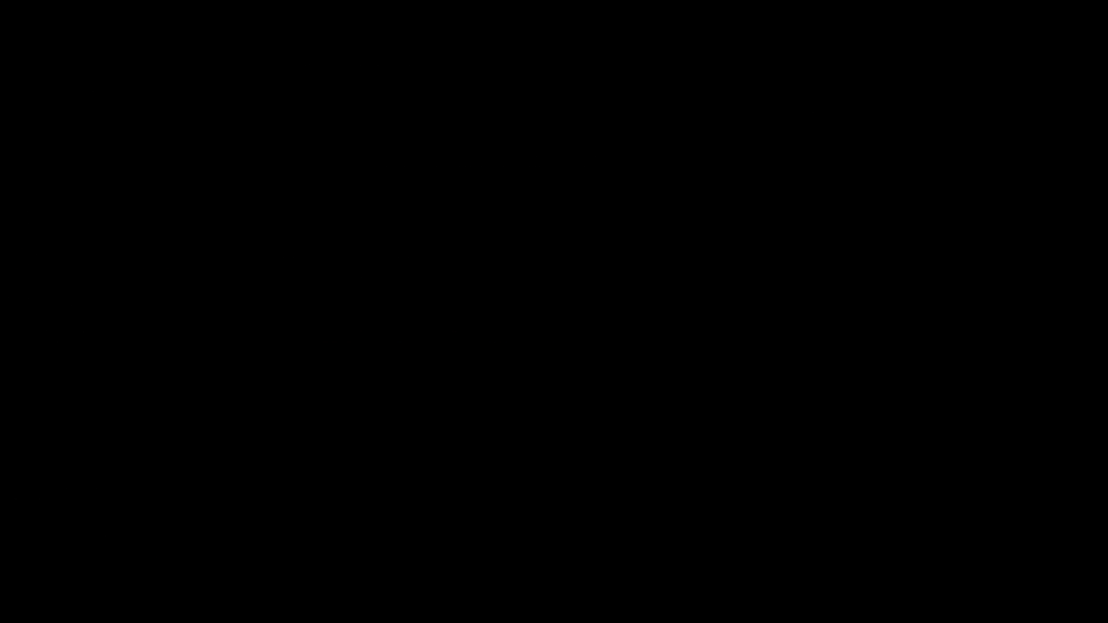